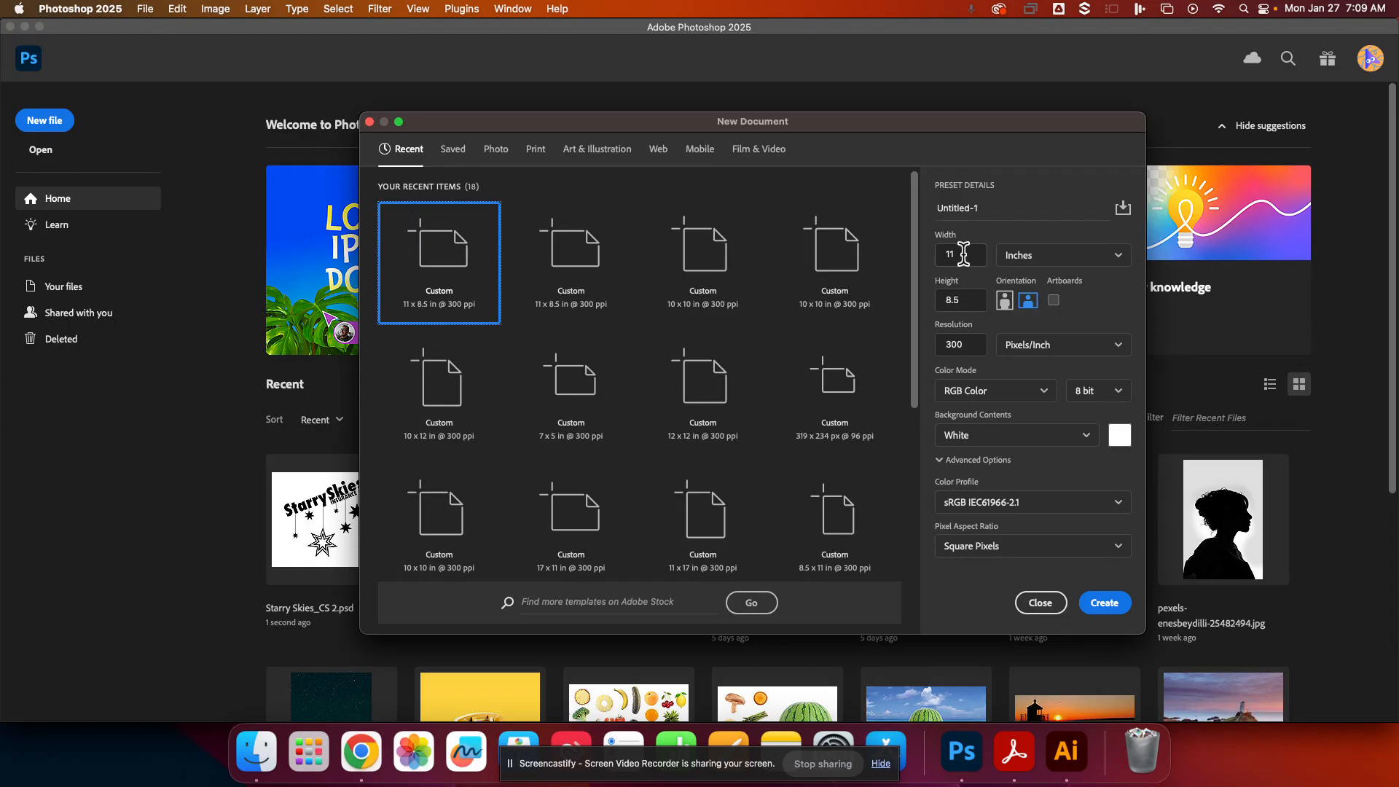
Create a portrait 8.5 by 11 inch document at 300 pixels/inch, named with the author's username followed by "_background".
{"action": "type", "text": "8"}
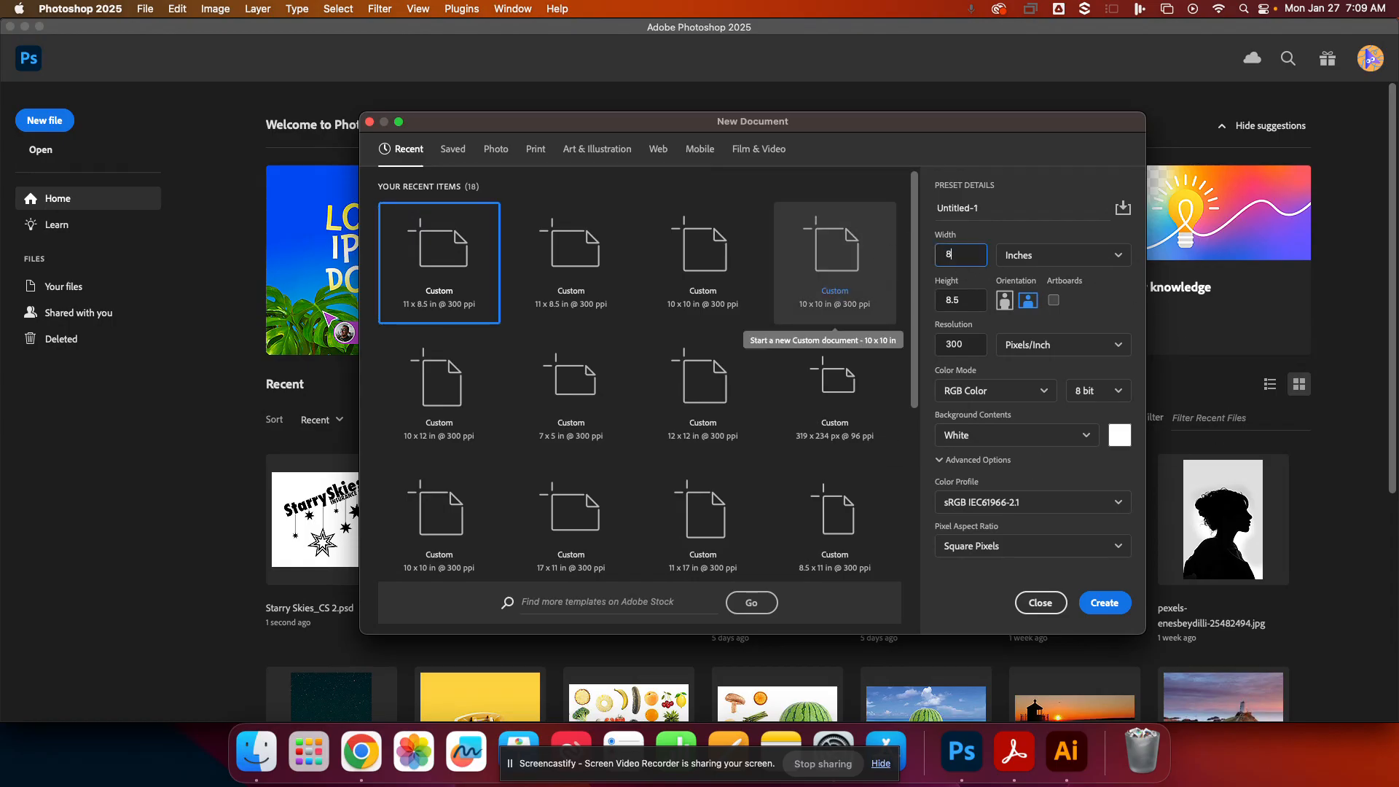
{"action": "type", "text": ".5"}
{"action": "key", "text": "Tab"}
{"action": "left_click", "coordinate": [1009, 210]}
{"action": "type", "text": "background"}
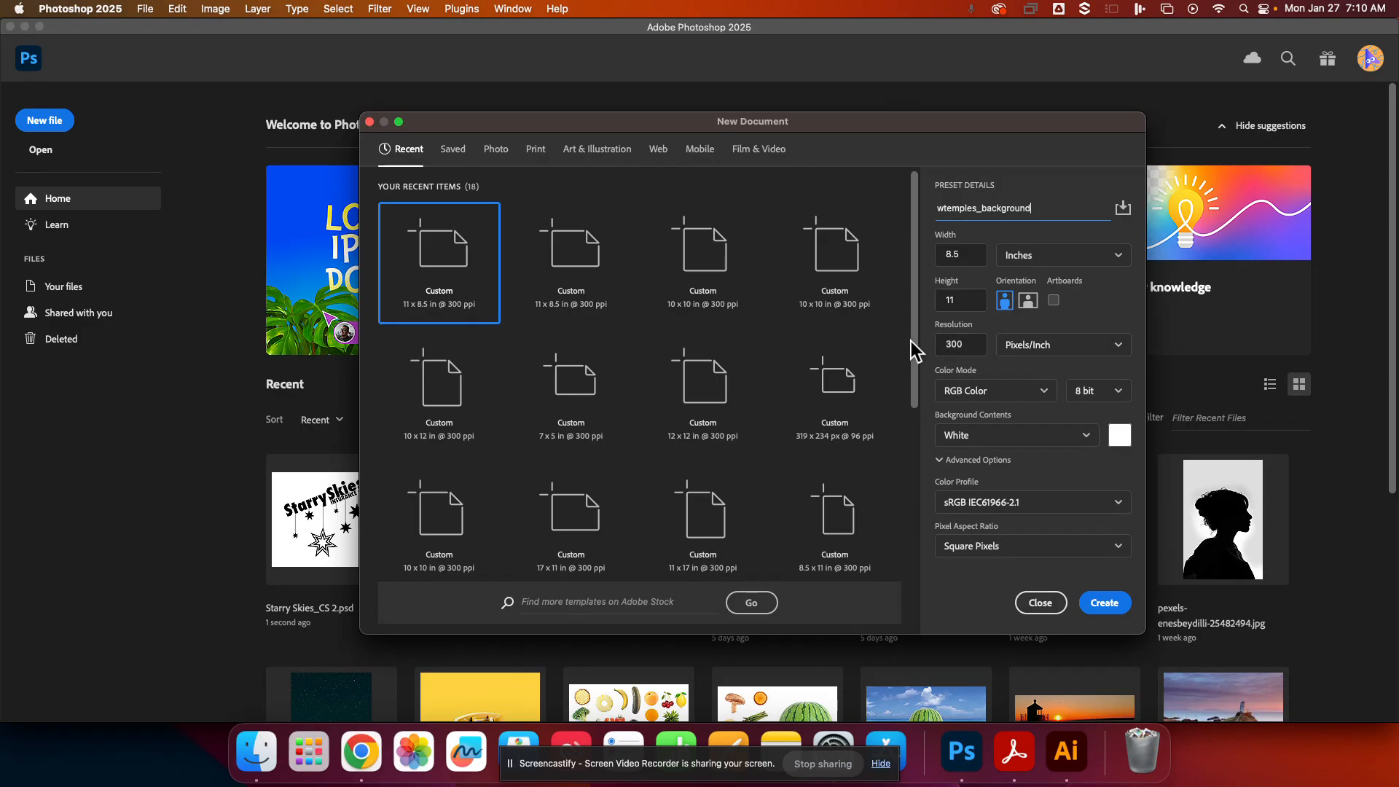
{"action": "left_click", "coordinate": [1108, 346]}
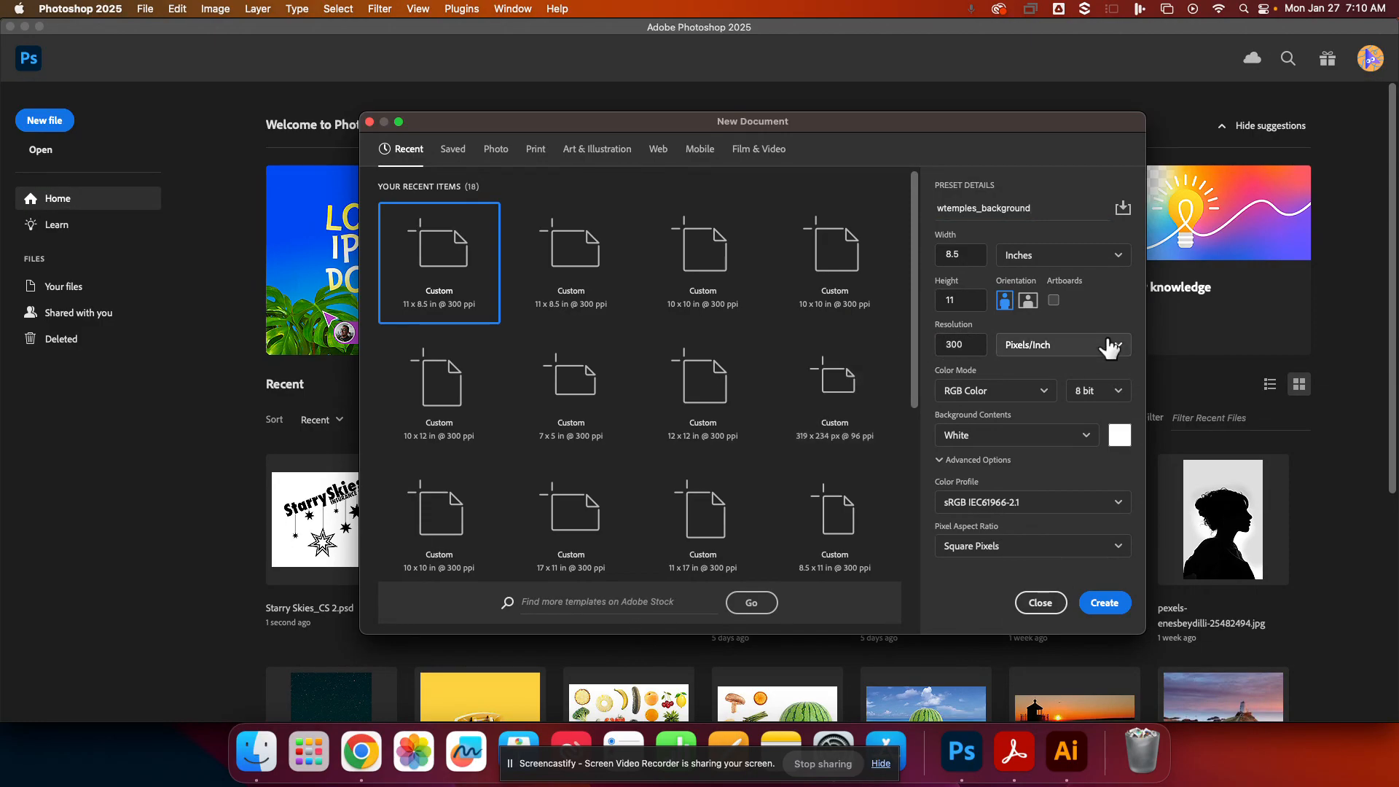
{"action": "left_click", "coordinate": [1048, 375]}
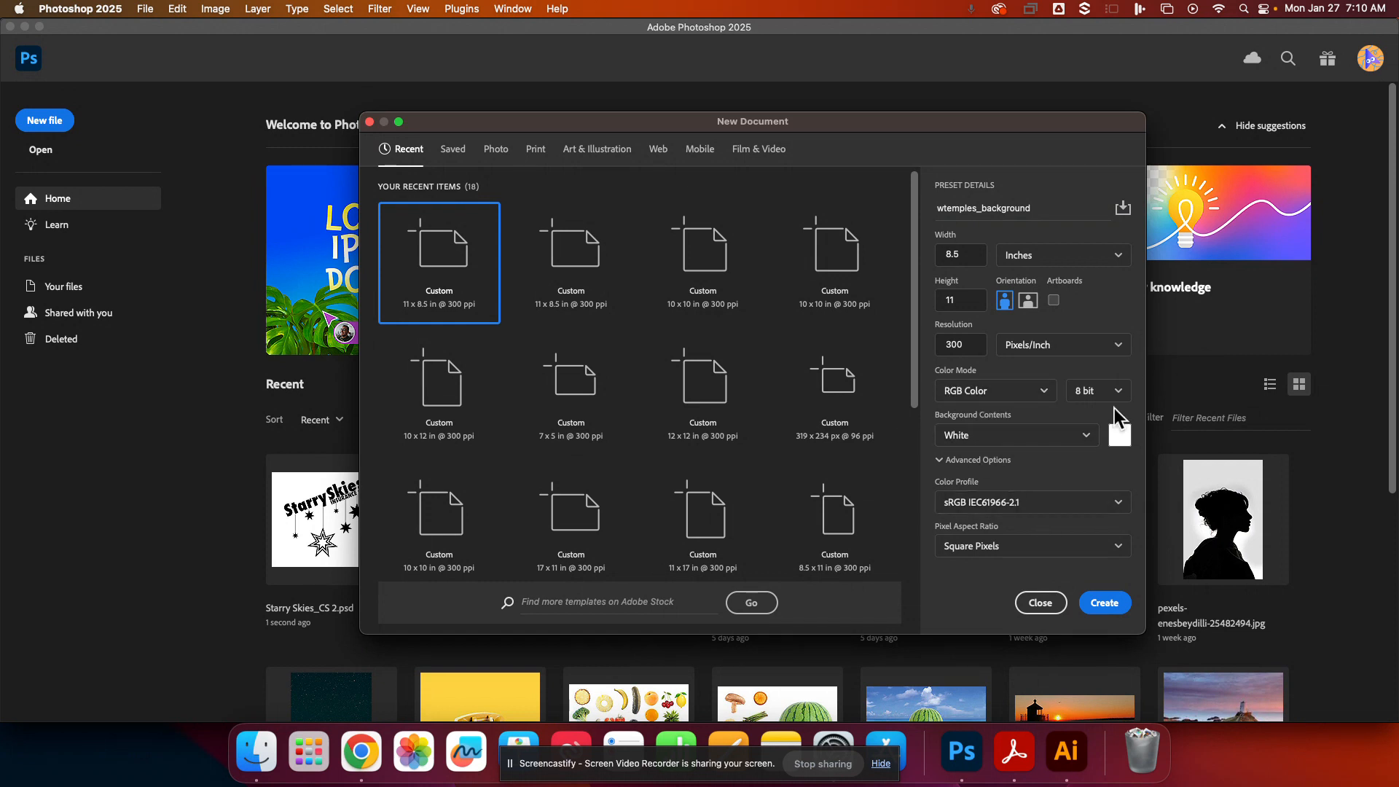
{"action": "left_click", "coordinate": [1103, 604]}
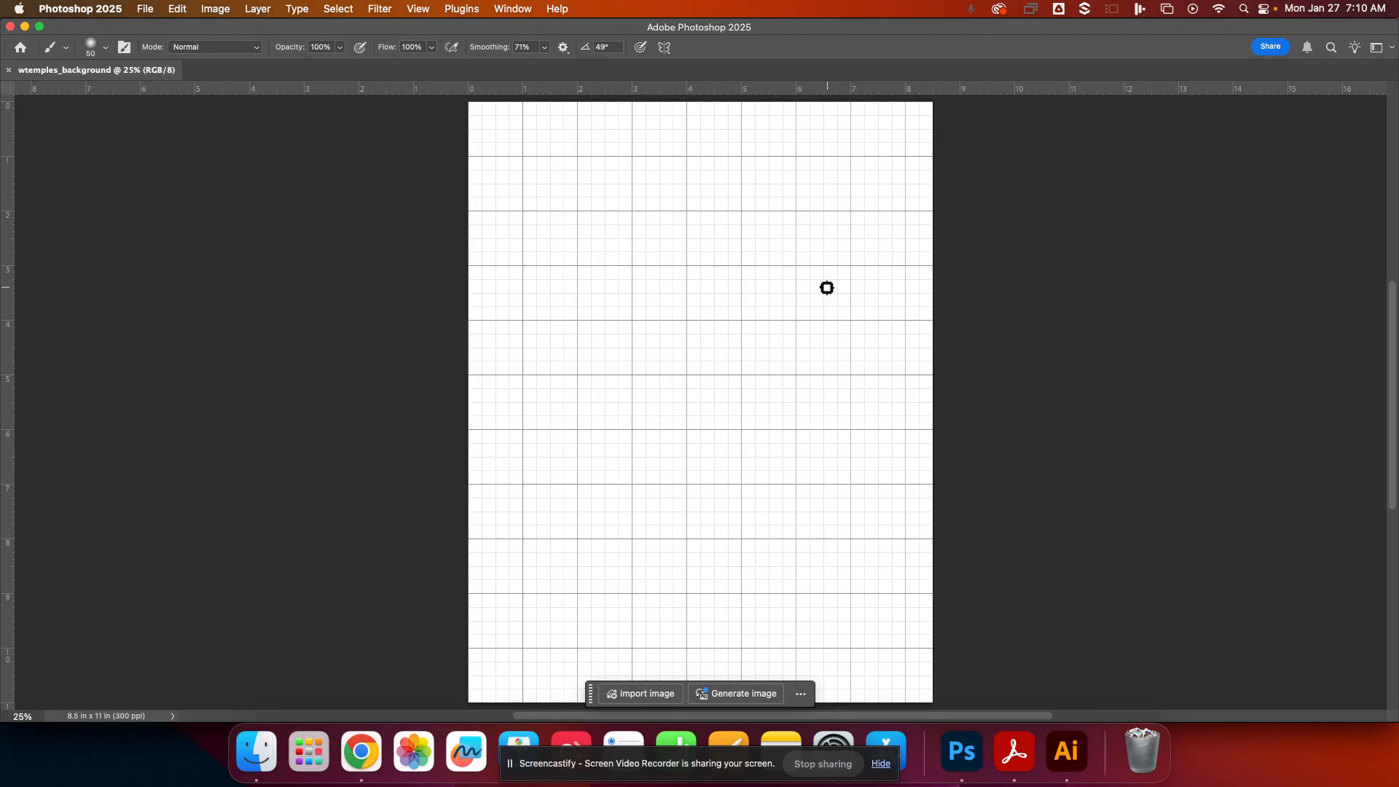
Hide the document grid and display the toolbox beside the canvas.
{"action": "key", "text": "super+apostrophe"}
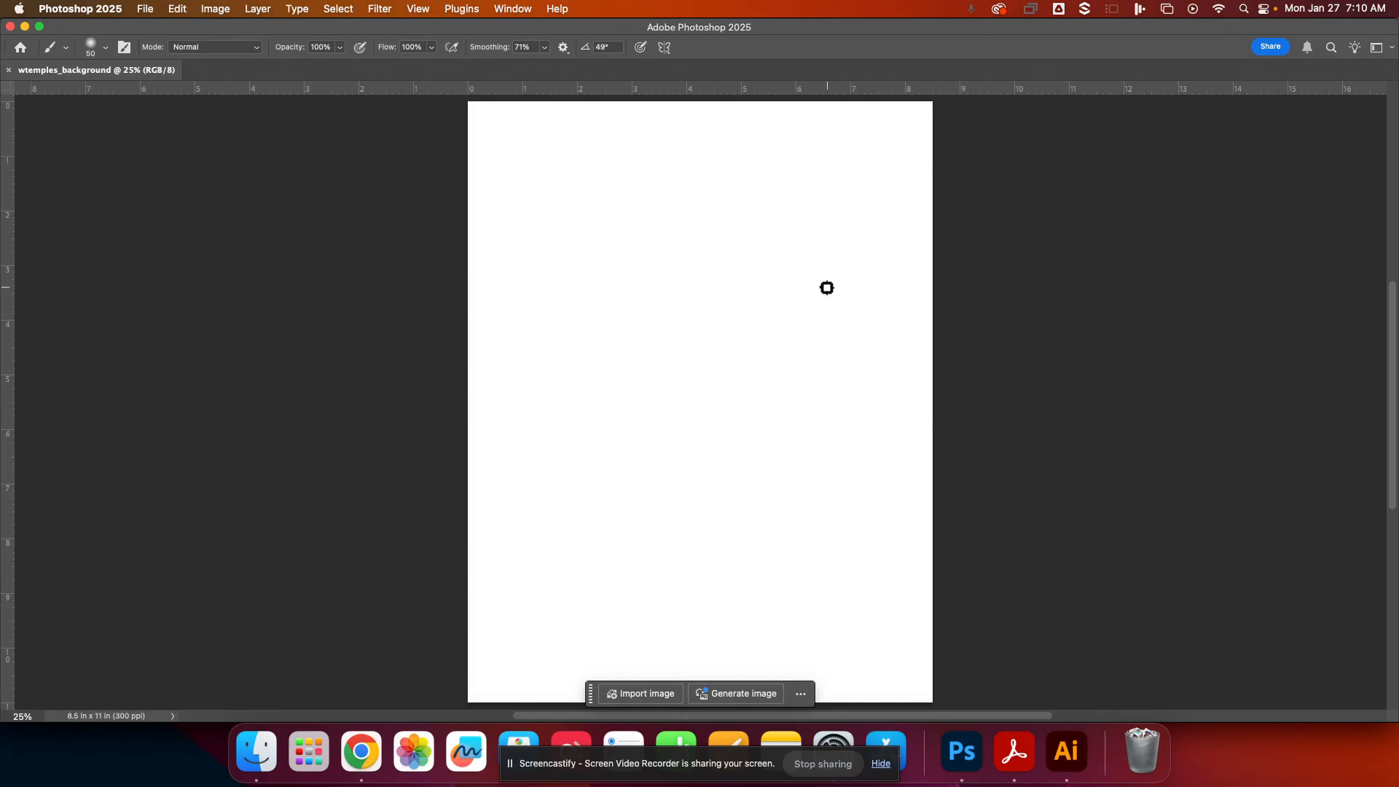
{"action": "left_click", "coordinate": [425, 10]}
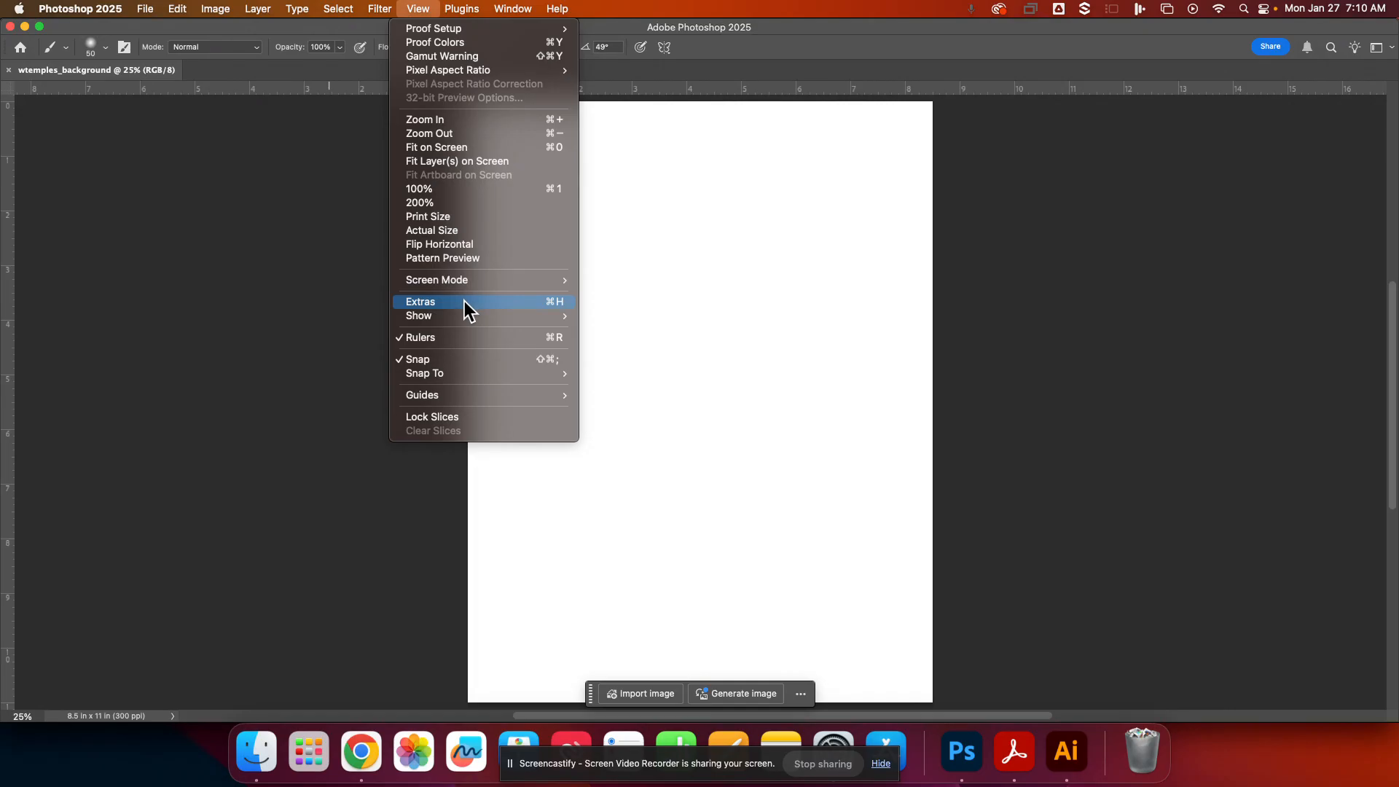
{"action": "mouse_move", "coordinate": [512, 8]}
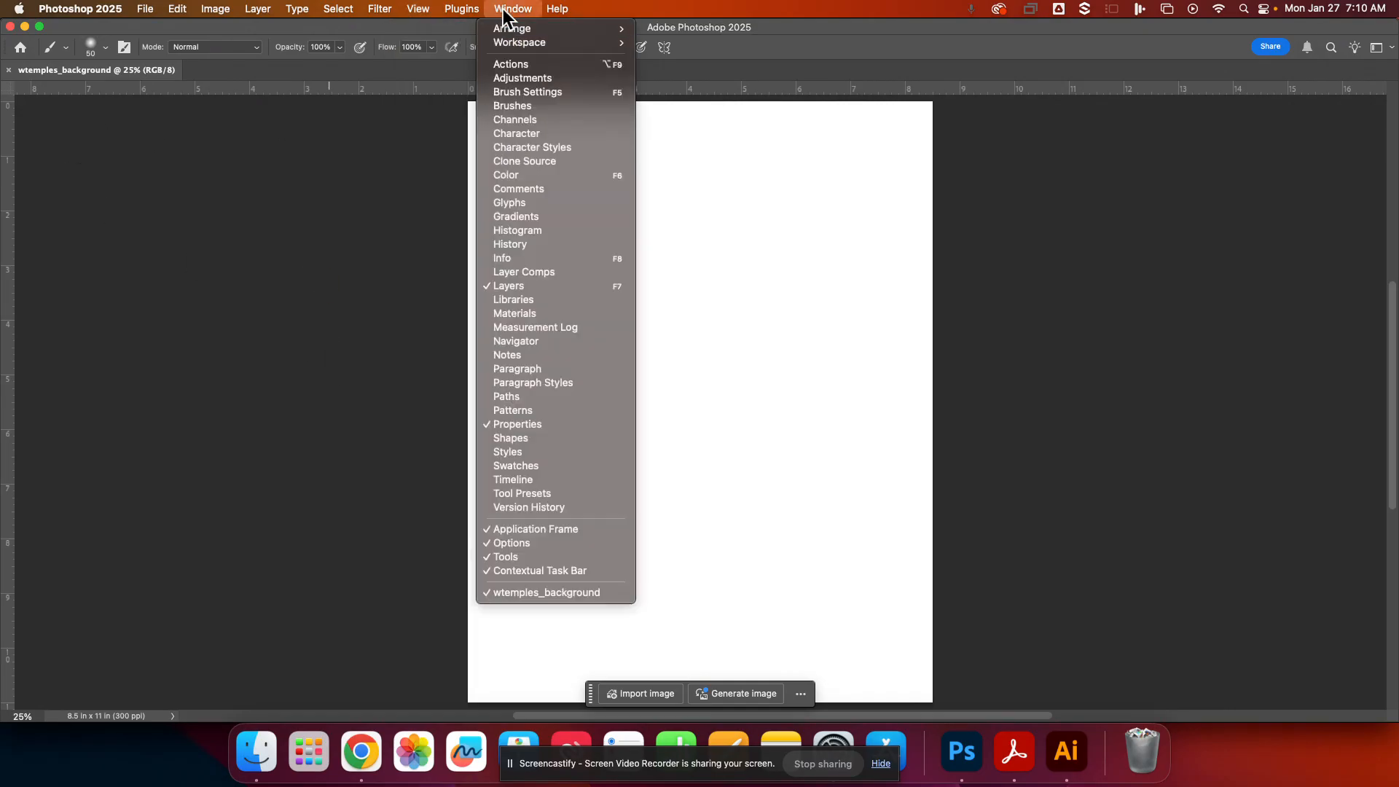
{"action": "left_click", "coordinate": [517, 560]}
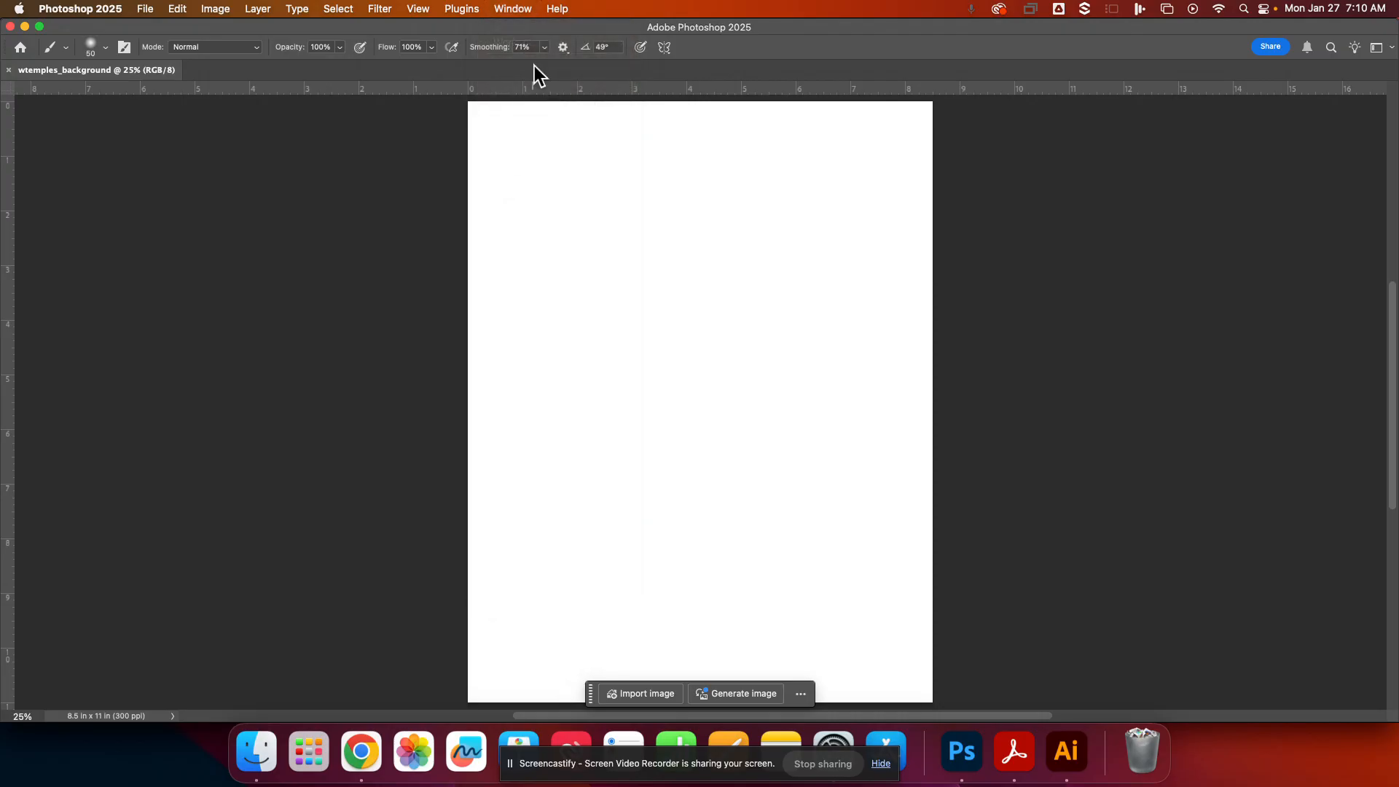
{"action": "left_click", "coordinate": [534, 10]}
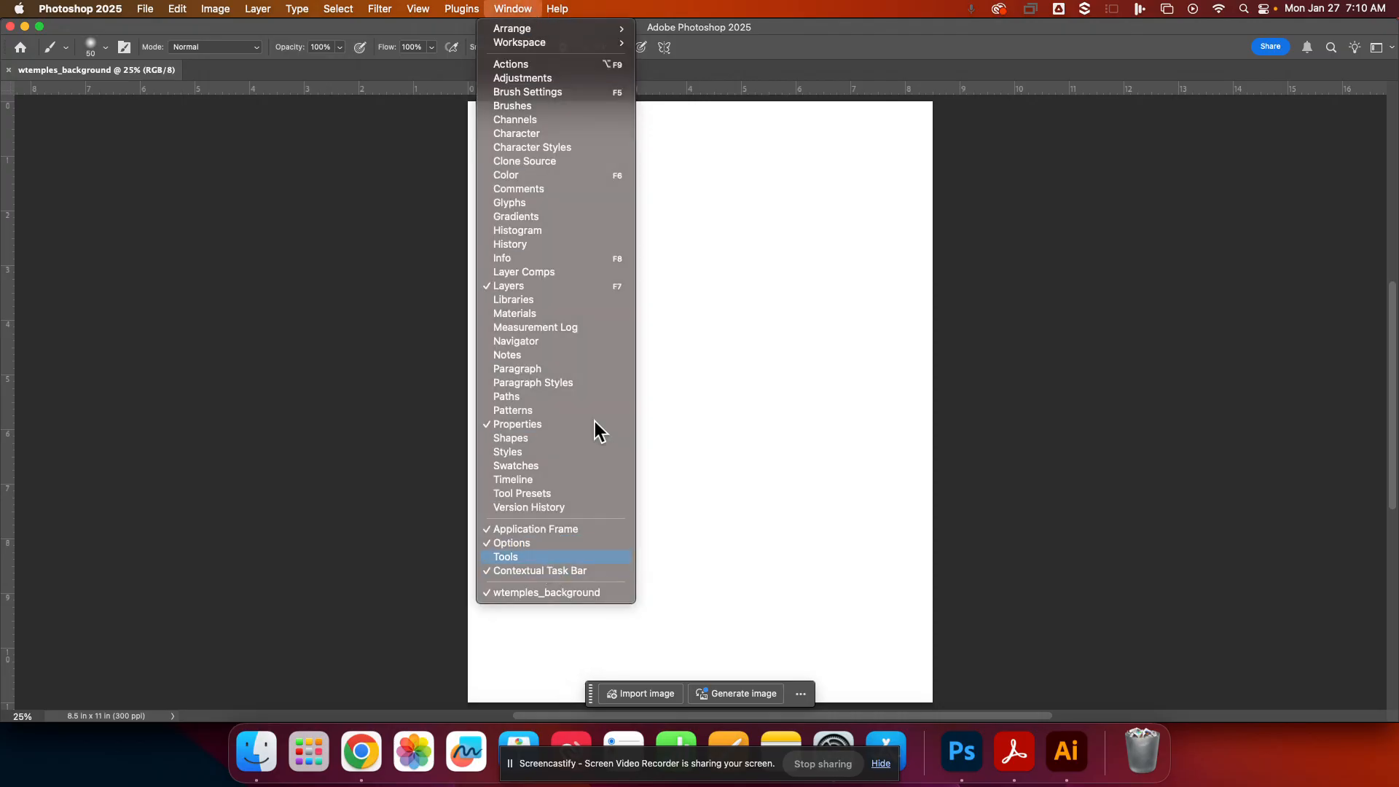
{"action": "left_click", "coordinate": [543, 562]}
Display the floating Layers panel beside the canvas and collapse the docked panels.
{"action": "left_click", "coordinate": [526, 10]}
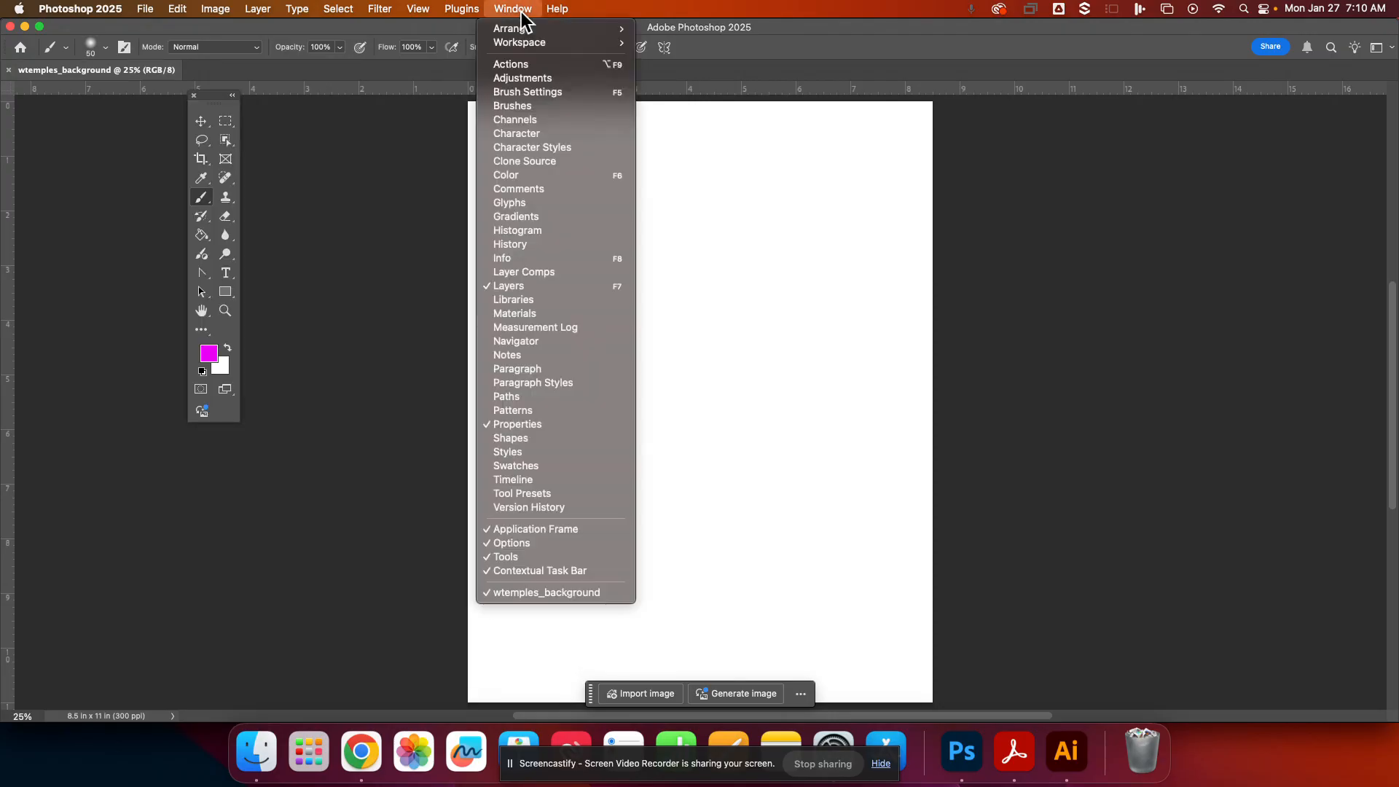
{"action": "left_click", "coordinate": [515, 271]}
{"action": "left_click", "coordinate": [492, 8]}
{"action": "left_click", "coordinate": [492, 9]}
{"action": "left_click", "coordinate": [504, 9]}
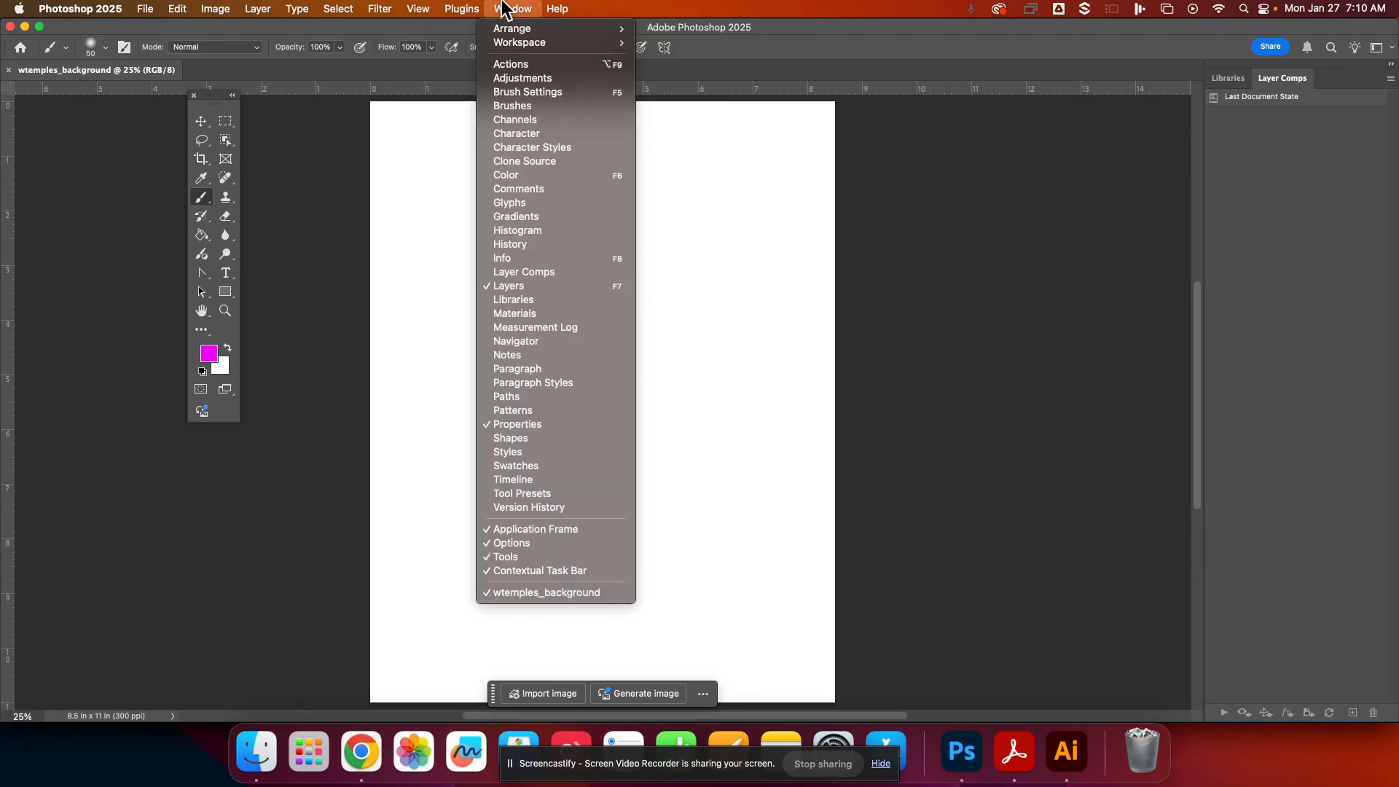
{"action": "left_click", "coordinate": [567, 300]}
{"action": "left_click", "coordinate": [514, 9]}
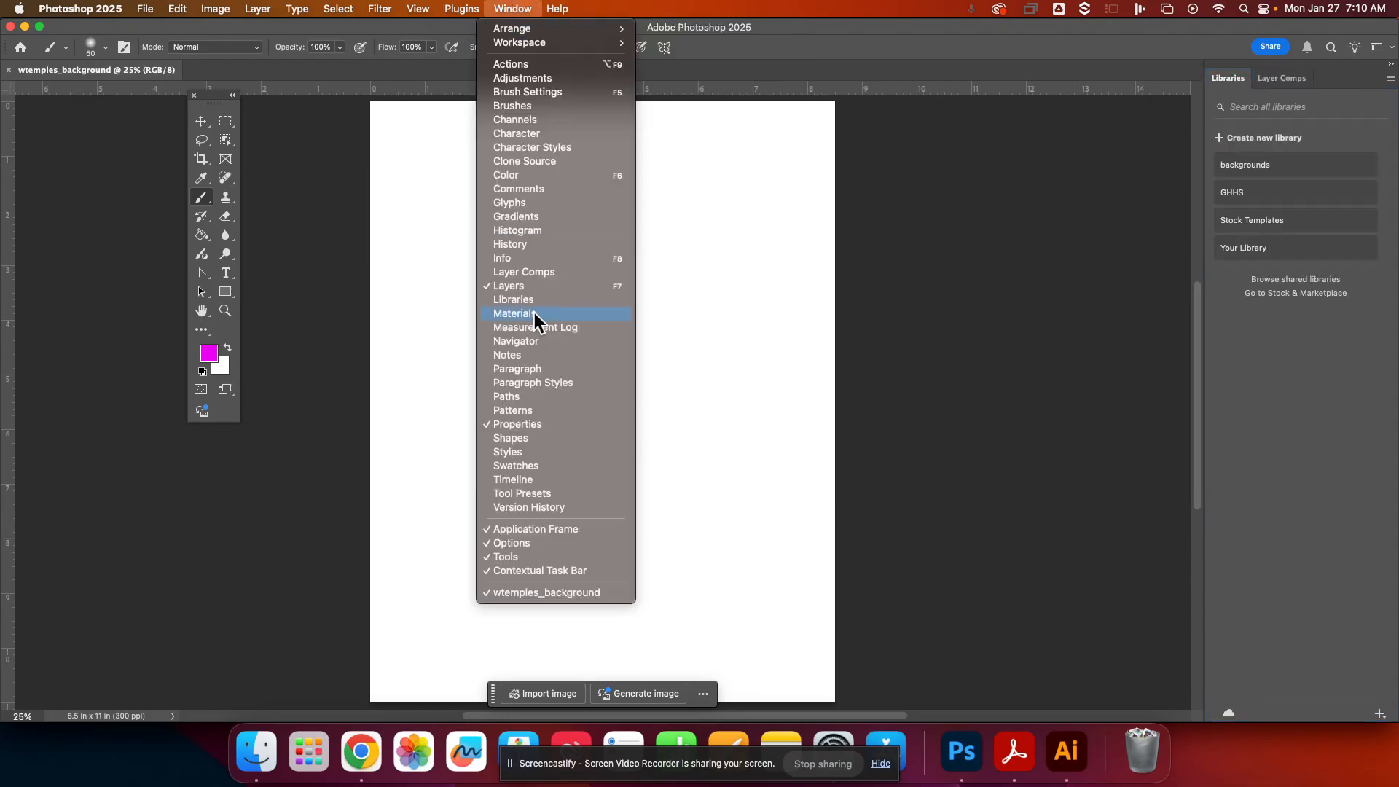
{"action": "left_click", "coordinate": [515, 289]}
{"action": "left_click", "coordinate": [519, 9]}
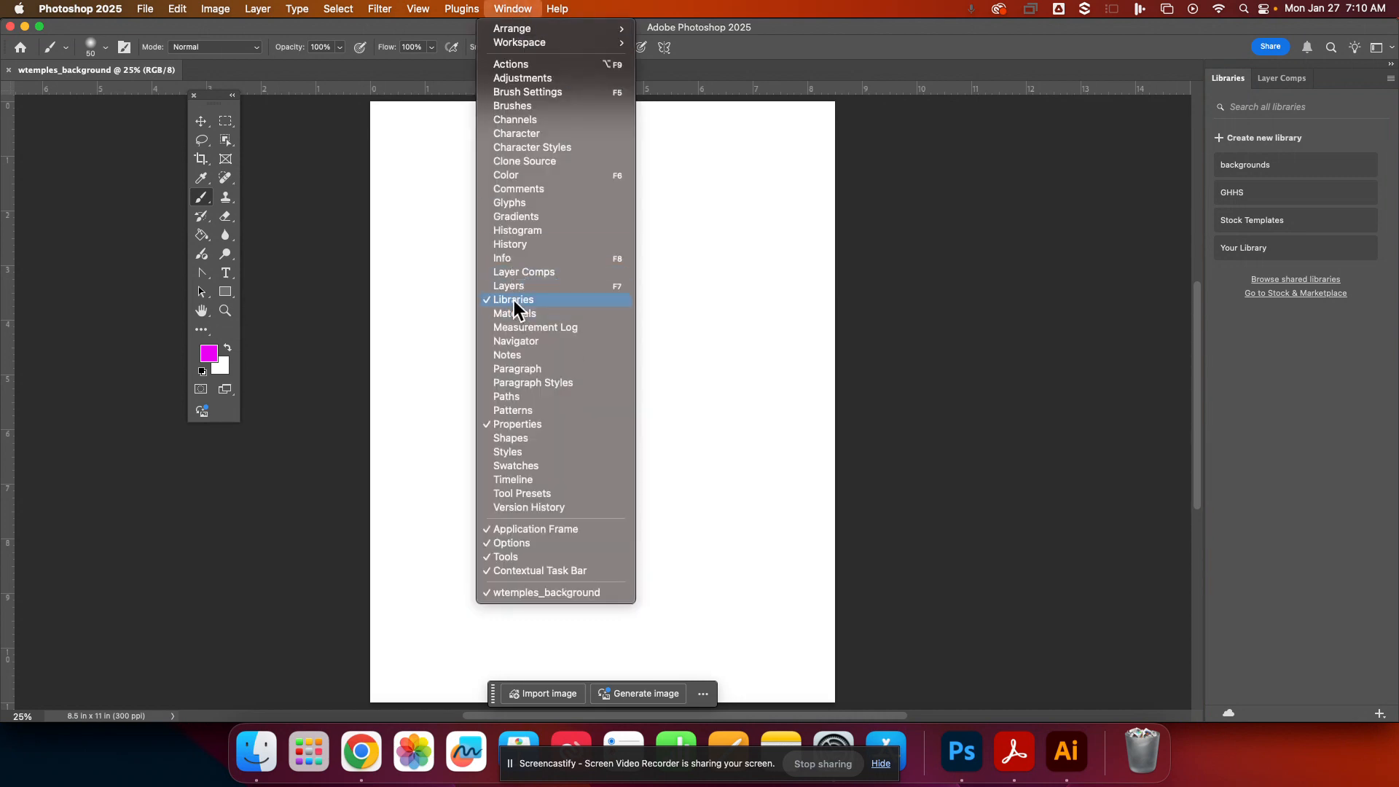
{"action": "left_click", "coordinate": [1390, 67]}
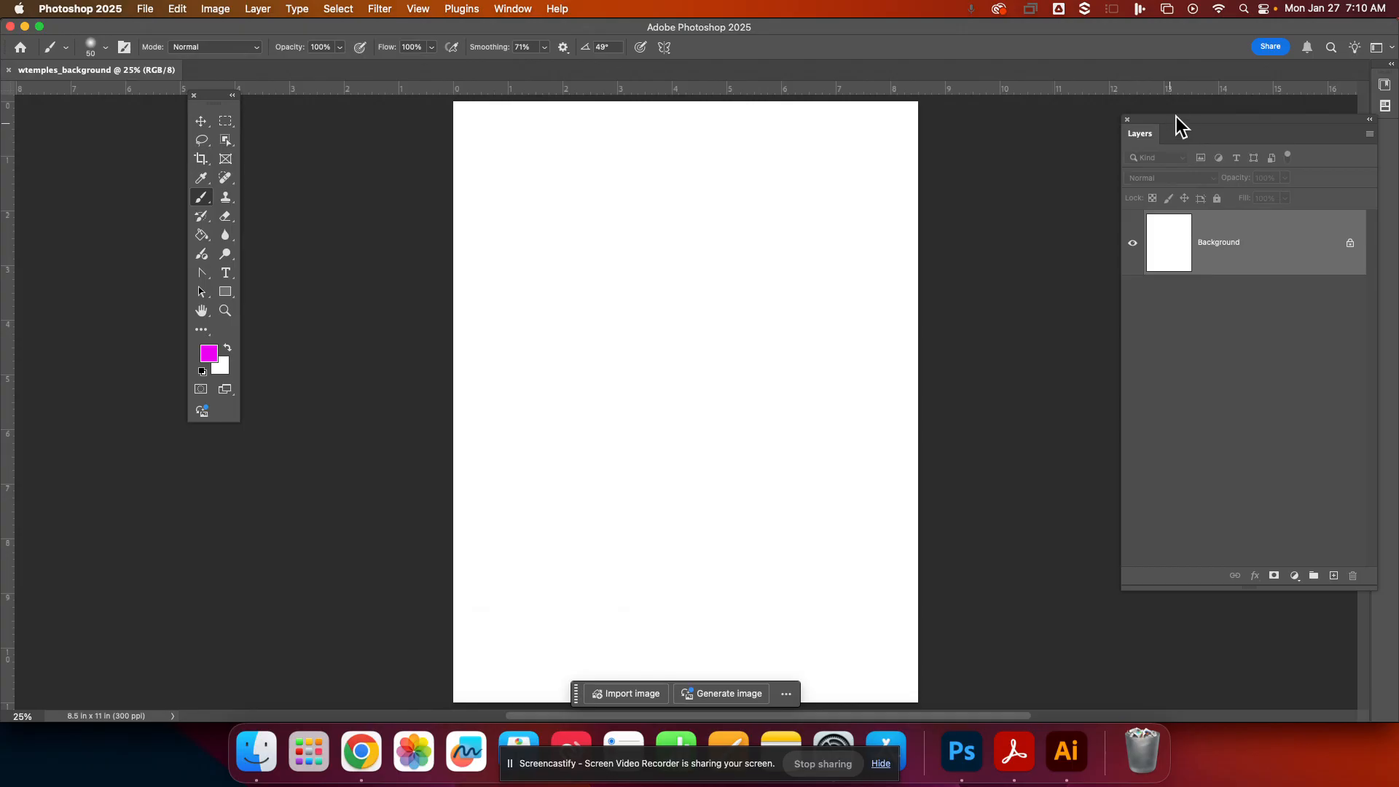
{"action": "left_click_drag", "start_coordinate": [1207, 117], "coordinate": [1054, 57]}
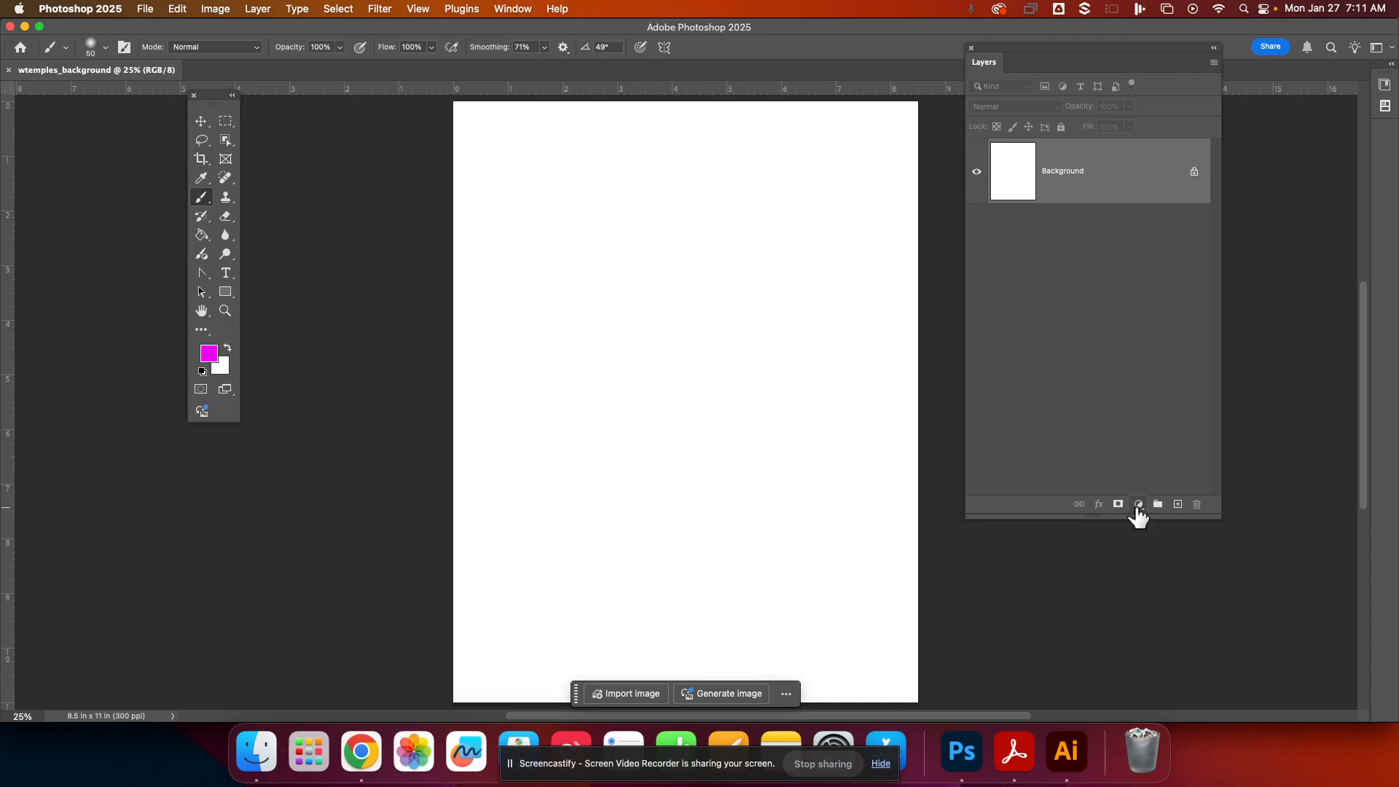
Add a solid color fill layer in blue (#4e47ed) above the white background.
{"action": "left_click", "coordinate": [1137, 504]}
{"action": "left_click", "coordinate": [1105, 518]}
{"action": "left_click", "coordinate": [1139, 504]}
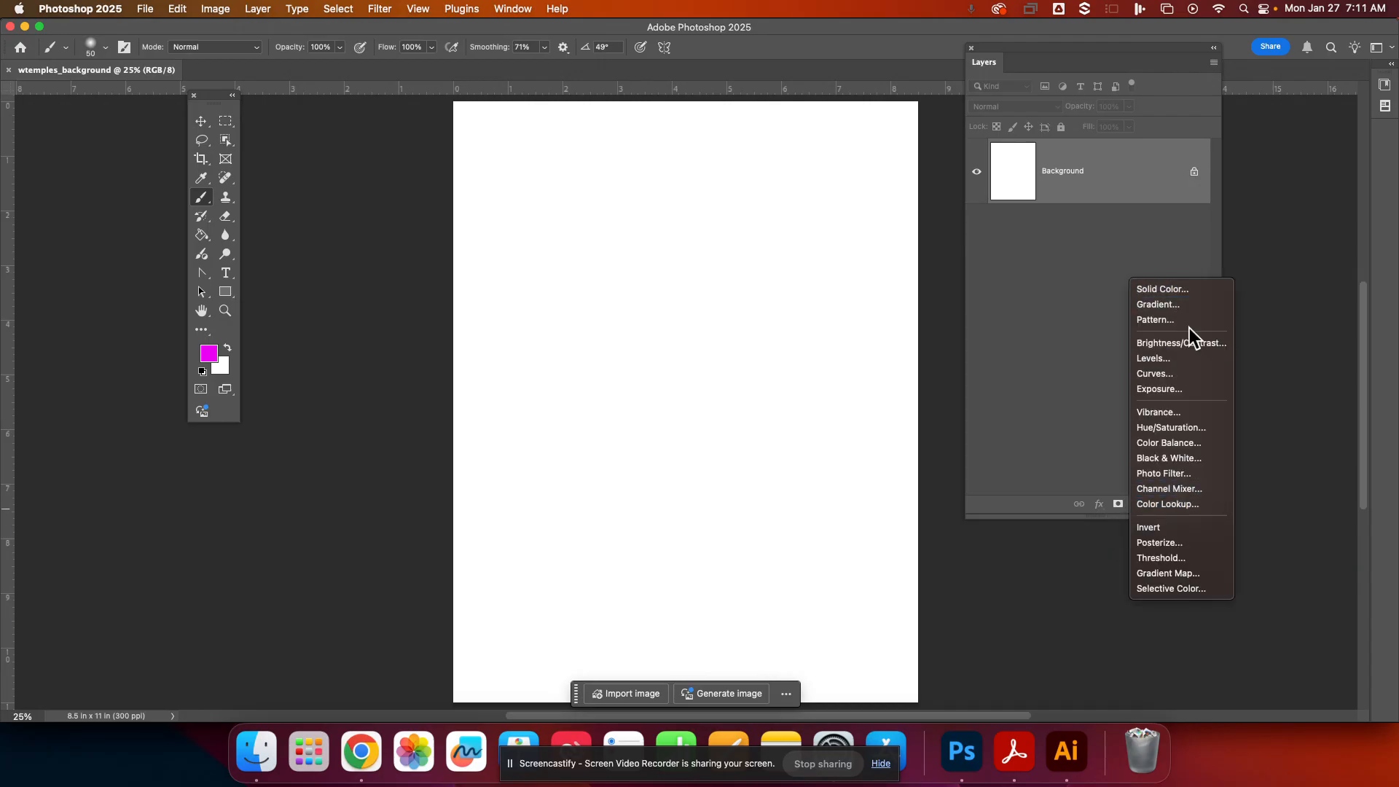
{"action": "left_click", "coordinate": [1175, 290]}
{"action": "mouse_move", "coordinate": [969, 293]}
{"action": "left_mouse_down"}
{"action": "mouse_move", "coordinate": [959, 231]}
{"action": "mouse_move", "coordinate": [882, 194]}
{"action": "mouse_move", "coordinate": [858, 198]}
{"action": "left_mouse_up"}
{"action": "left_click", "coordinate": [958, 196]}
{"action": "left_click", "coordinate": [968, 272]}
{"action": "mouse_move", "coordinate": [1012, 231]}
{"action": "left_mouse_down"}
{"action": "mouse_move", "coordinate": [1012, 253]}
{"action": "mouse_move", "coordinate": [983, 212]}
{"action": "mouse_move", "coordinate": [941, 205]}
{"action": "left_mouse_up"}
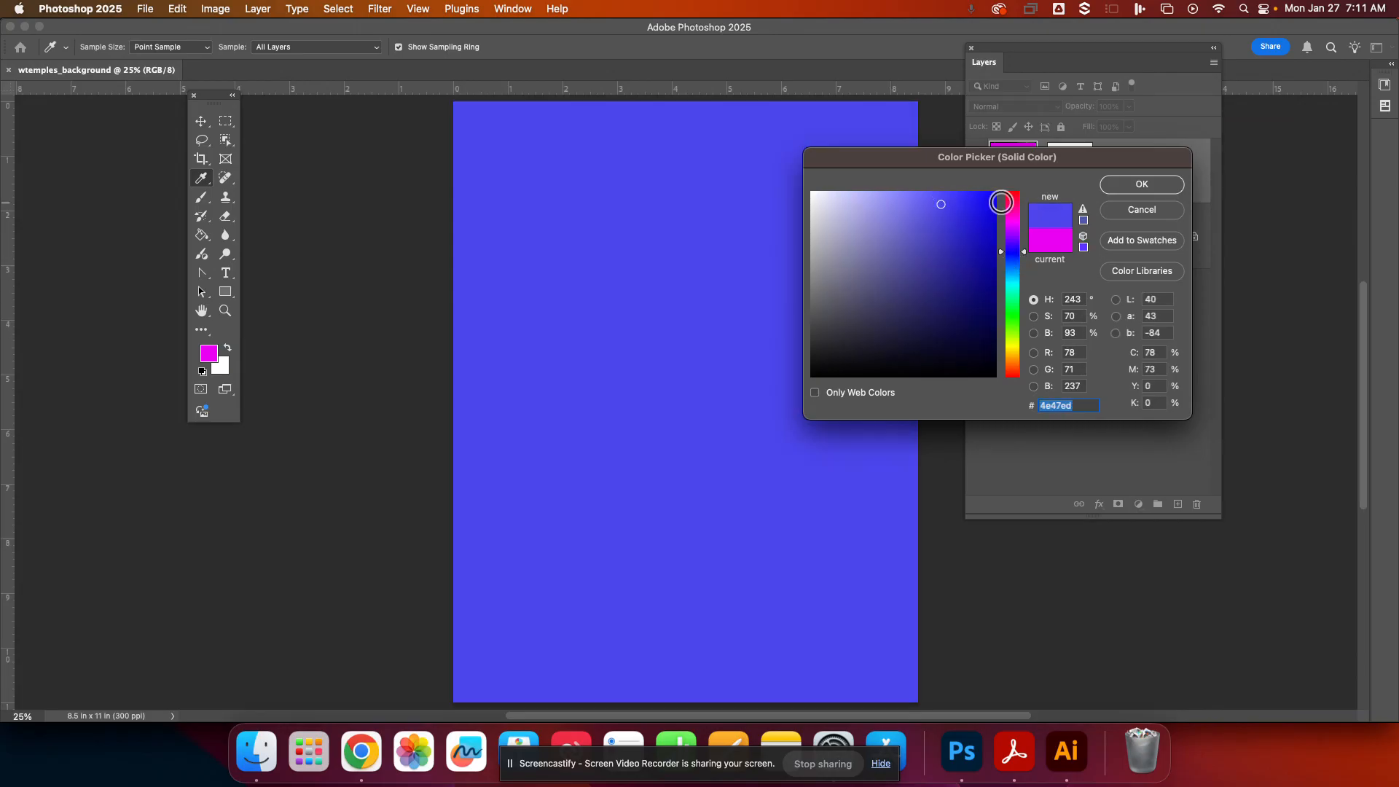
{"action": "left_click", "coordinate": [1146, 186]}
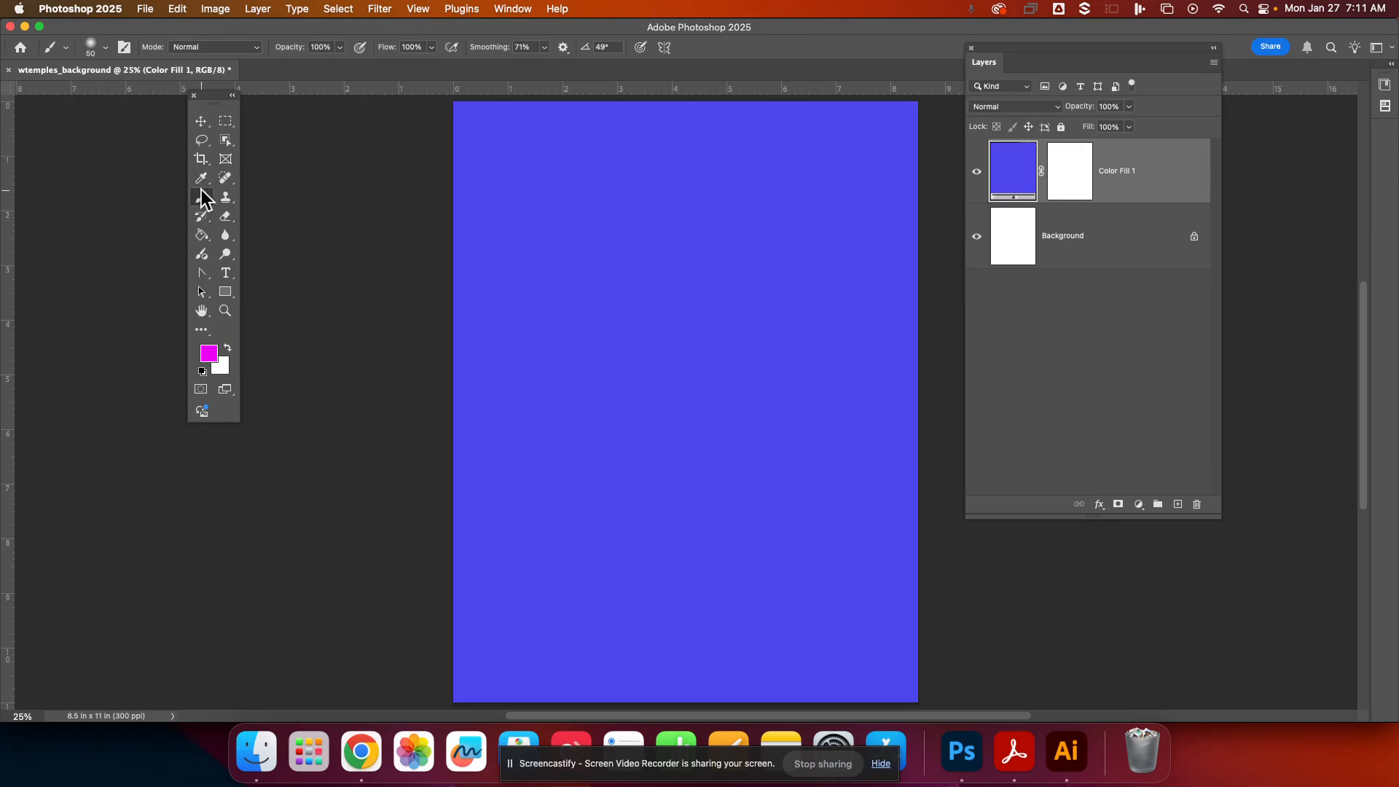
Brush a magenta scribble over the upper part of the blue page and delete the layer holding it.
{"action": "mouse_move", "coordinate": [526, 196]}
{"action": "left_mouse_down"}
{"action": "mouse_move", "coordinate": [580, 196]}
{"action": "mouse_move", "coordinate": [658, 241]}
{"action": "mouse_move", "coordinate": [581, 271]}
{"action": "mouse_move", "coordinate": [652, 271]}
{"action": "left_mouse_up"}
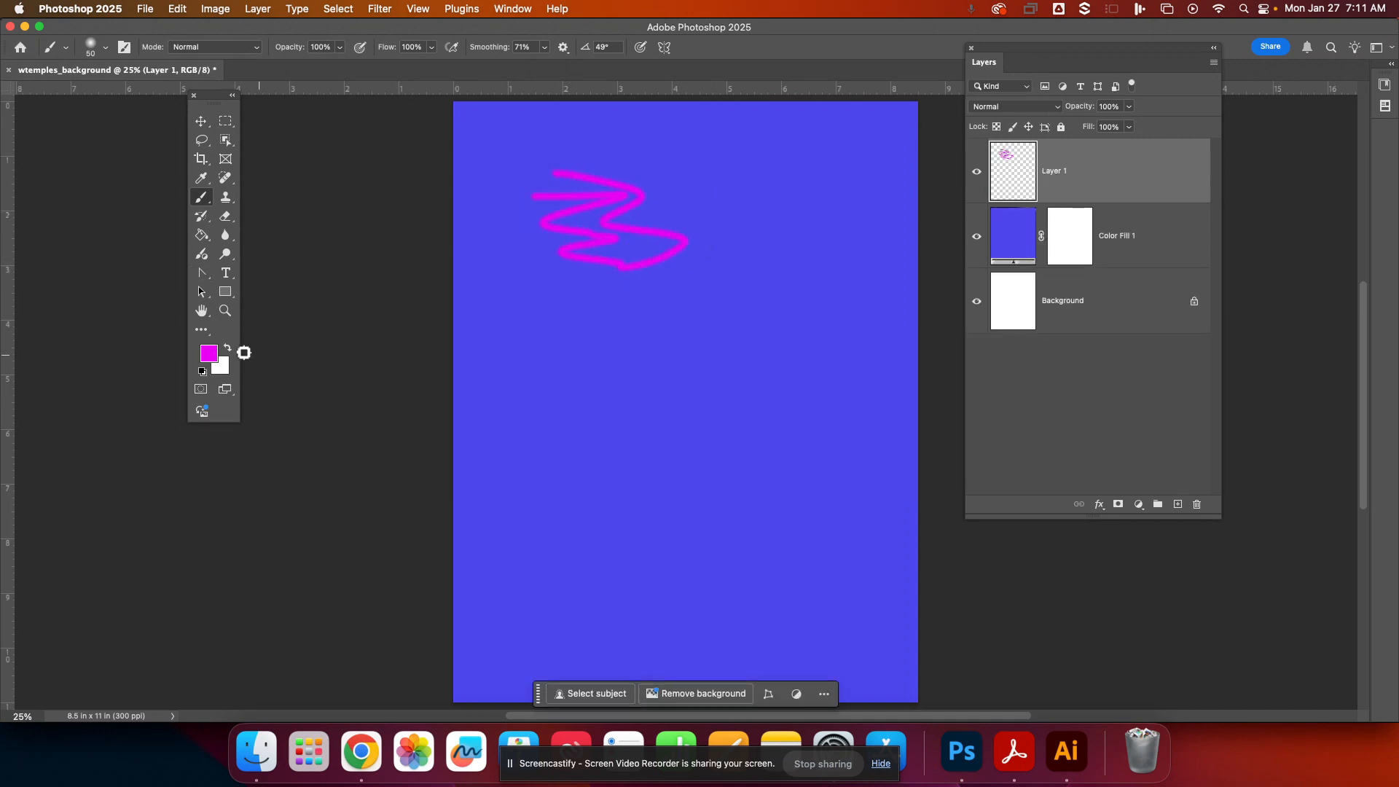
{"action": "left_click_drag", "start_coordinate": [1021, 196], "coordinate": [1021, 198]}
{"action": "key", "text": "BackSpace"}
Paint black on the color fill's layer mask with a 250 px soft brush to hide part of the blue.
{"action": "left_click", "coordinate": [1071, 186]}
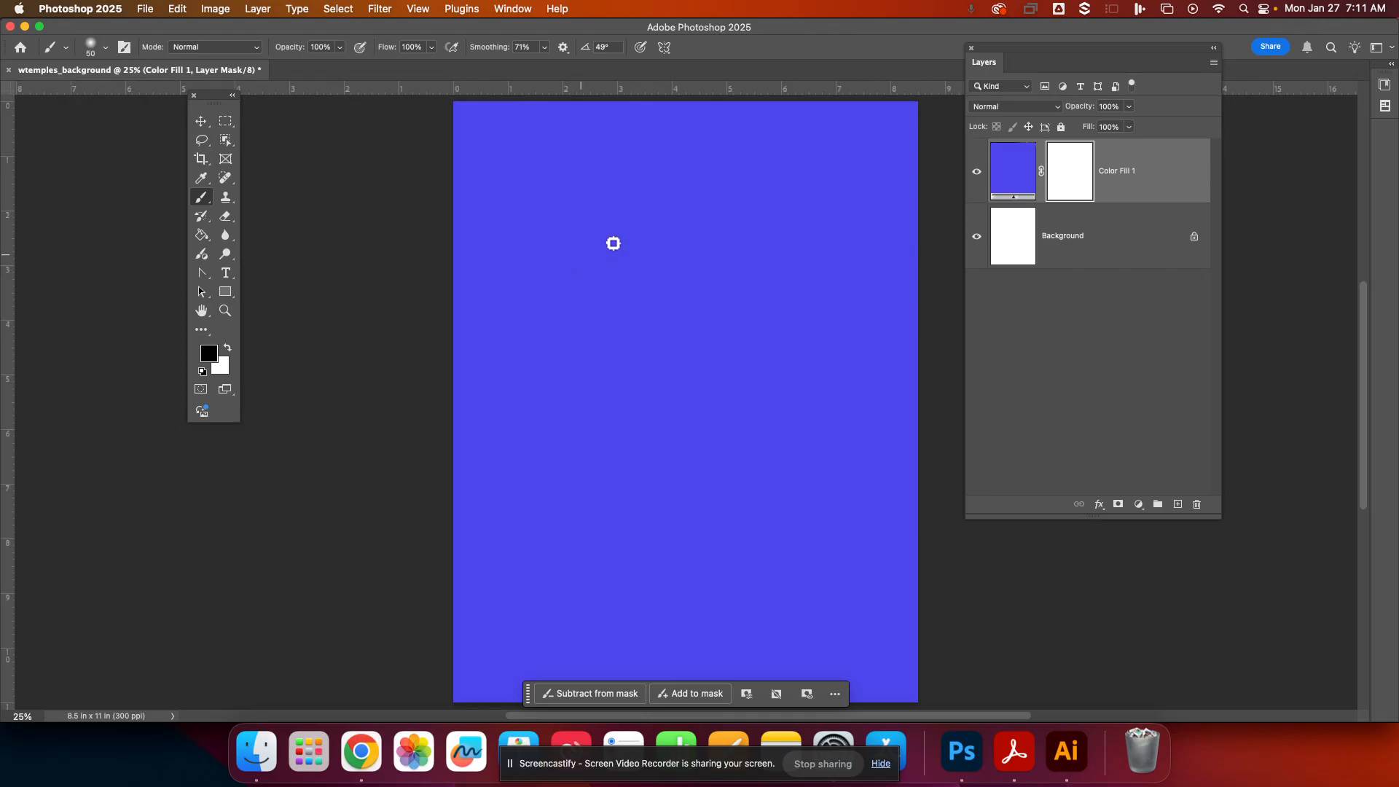
{"action": "key", "text": "bracketright"}
{"action": "key", "text": "bracketright"}
{"action": "key", "text": "bracketright"}
{"action": "key", "text": "bracketright"}
{"action": "key", "text": "bracketright"}
{"action": "key", "text": "bracketright"}
{"action": "key", "text": "bracketright"}
{"action": "key", "text": "bracketright"}
{"action": "key", "text": "bracketright"}
{"action": "left_click_drag", "start_coordinate": [579, 206], "coordinate": [737, 204]}
{"action": "mouse_move", "coordinate": [606, 250]}
{"action": "left_mouse_down"}
{"action": "mouse_move", "coordinate": [612, 312]}
{"action": "mouse_move", "coordinate": [700, 338]}
{"action": "left_mouse_up"}
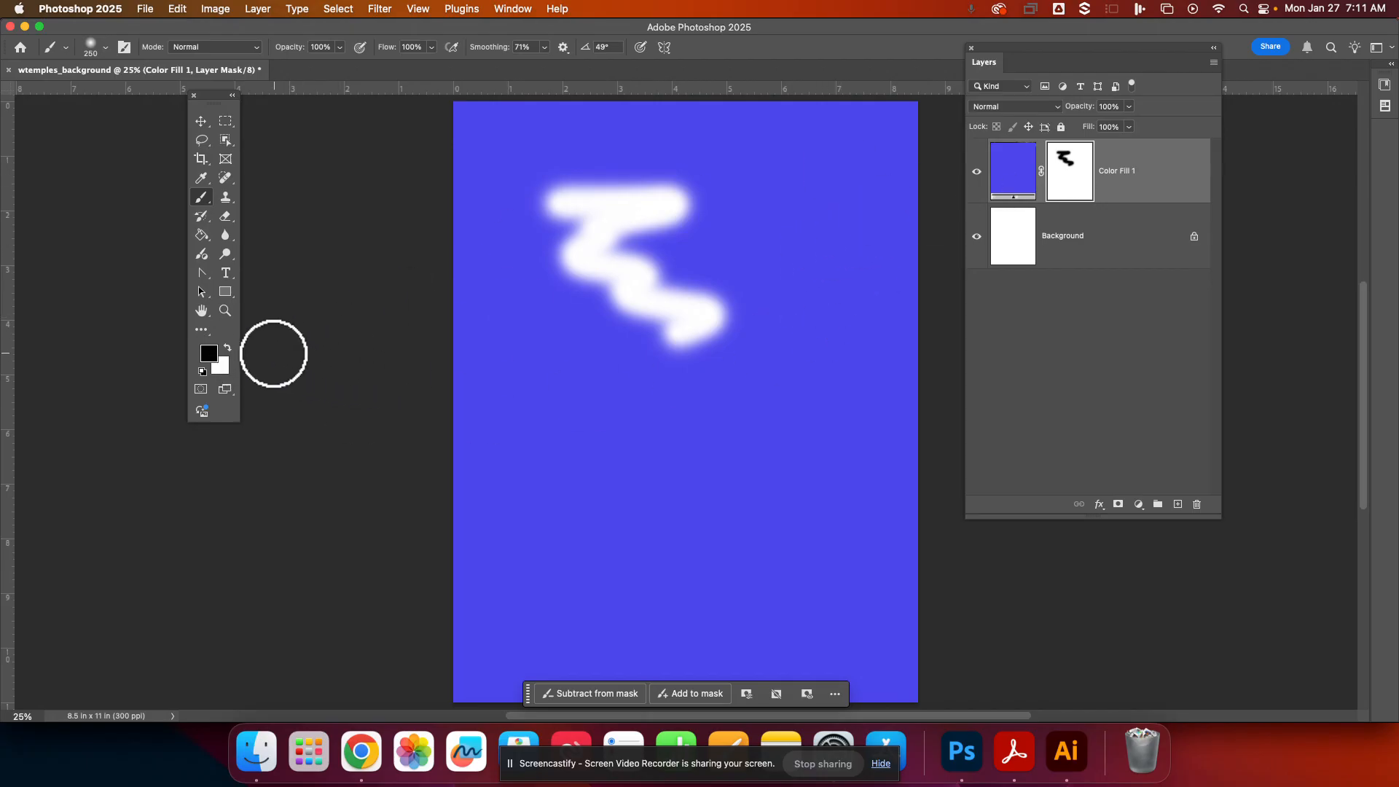
Paint white over the mask strokes, enlarging the brush to 600 px, to restore the hidden blue areas.
{"action": "left_click", "coordinate": [228, 348]}
{"action": "mouse_move", "coordinate": [656, 207]}
{"action": "left_mouse_down"}
{"action": "mouse_move", "coordinate": [527, 199]}
{"action": "mouse_move", "coordinate": [574, 226]}
{"action": "mouse_move", "coordinate": [610, 159]}
{"action": "left_mouse_up"}
{"action": "key", "text": "bracketright"}
{"action": "key", "text": "bracketright"}
{"action": "key", "text": "bracketright"}
{"action": "key", "text": "bracketright"}
{"action": "mouse_move", "coordinate": [693, 328]}
{"action": "left_mouse_down"}
{"action": "mouse_move", "coordinate": [725, 339]}
{"action": "mouse_move", "coordinate": [680, 328]}
{"action": "left_mouse_up"}
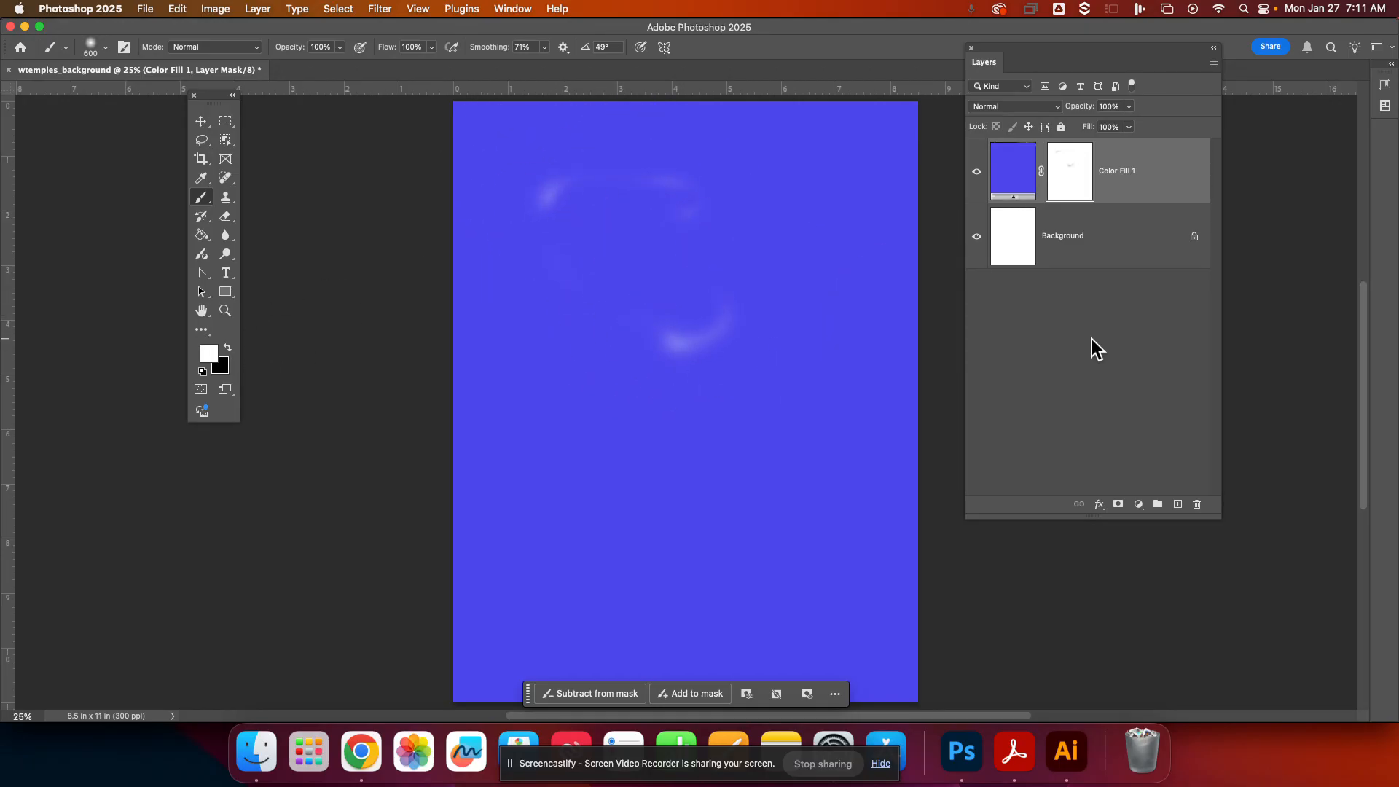
Delete the blue color fill layer together with its mask.
{"action": "key", "text": "super+2"}
{"action": "key", "text": "BackSpace"}
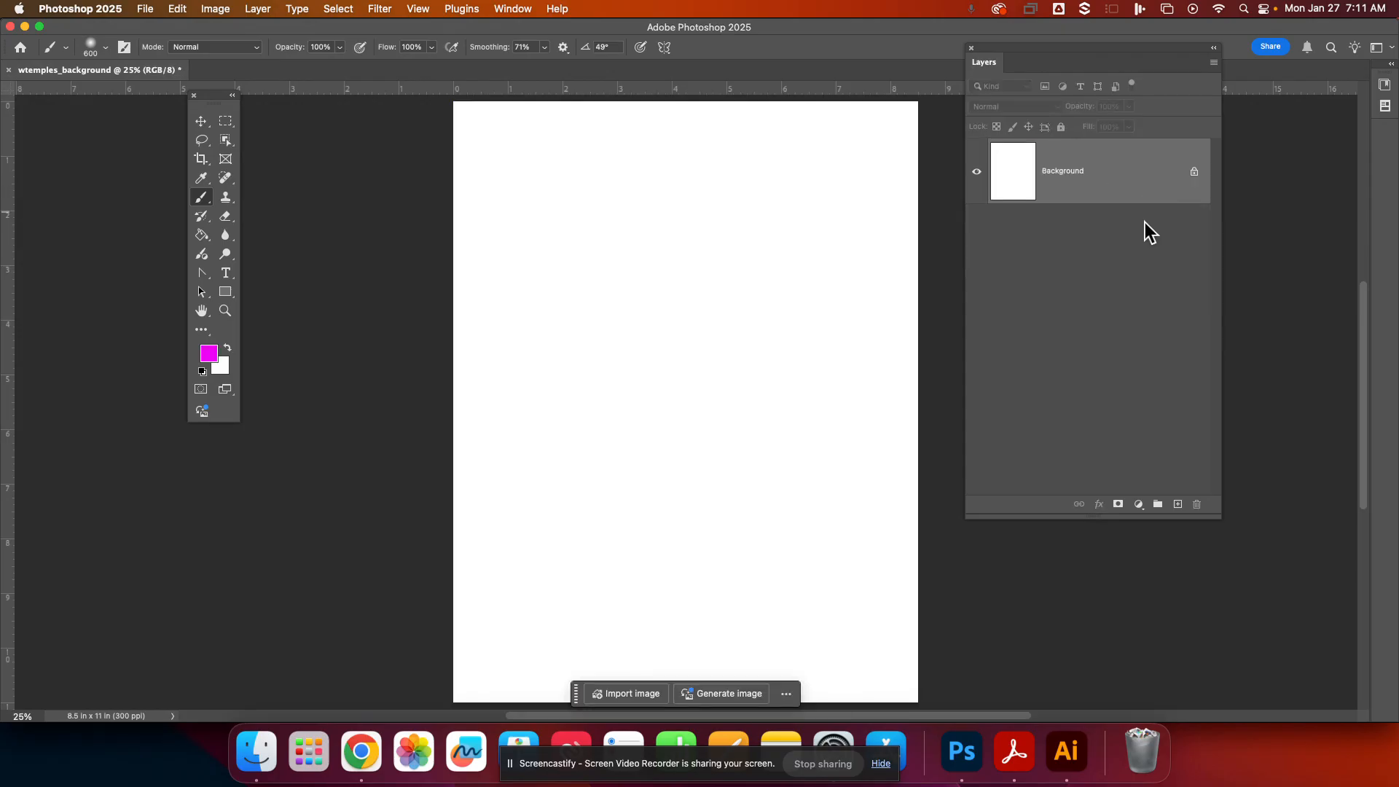
{"action": "left_click", "coordinate": [1139, 504]}
{"action": "left_click", "coordinate": [1138, 503]}
{"action": "left_click_drag", "start_coordinate": [1182, 156], "coordinate": [1197, 504]}
Add a gradient fill layer above the background and open its gradient for editing.
{"action": "left_click", "coordinate": [1138, 504]}
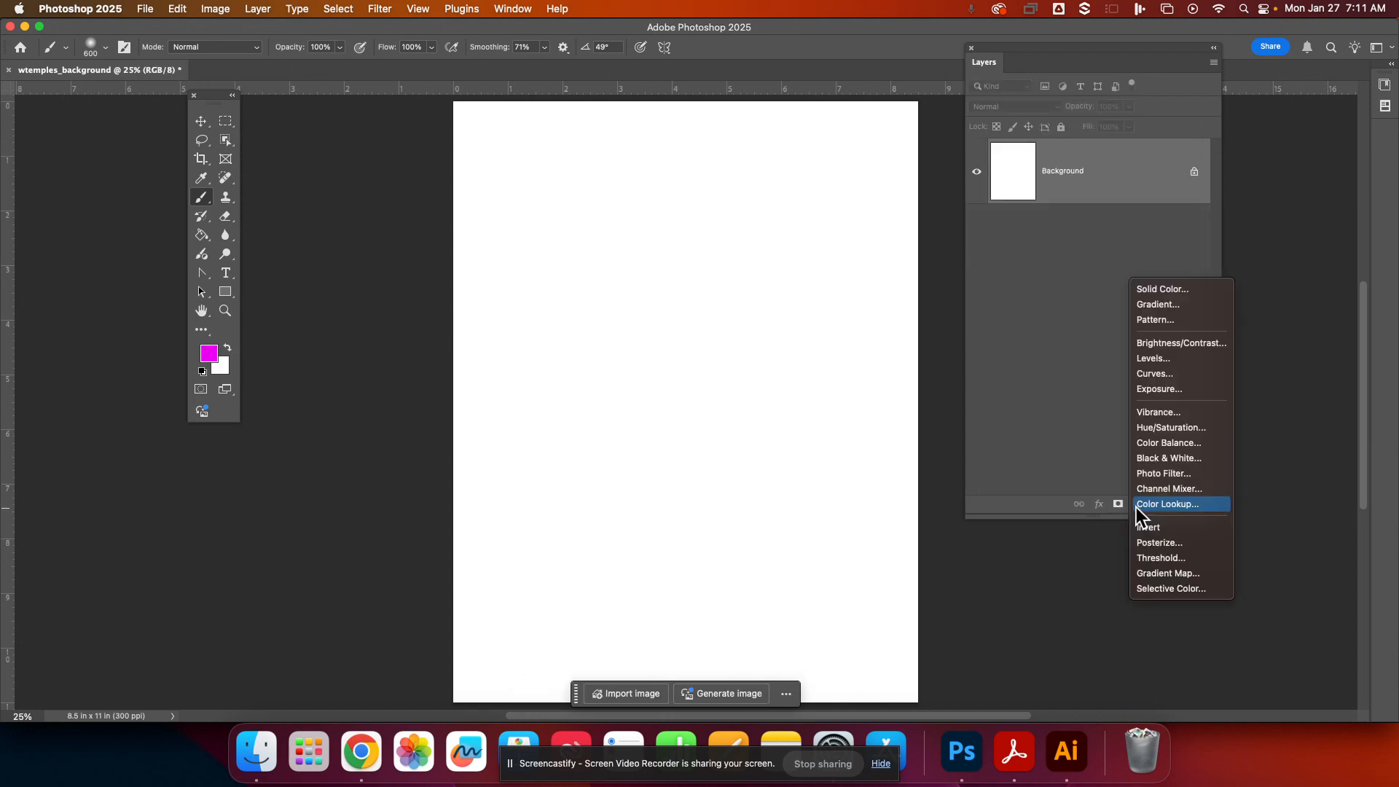
{"action": "left_click", "coordinate": [1177, 306]}
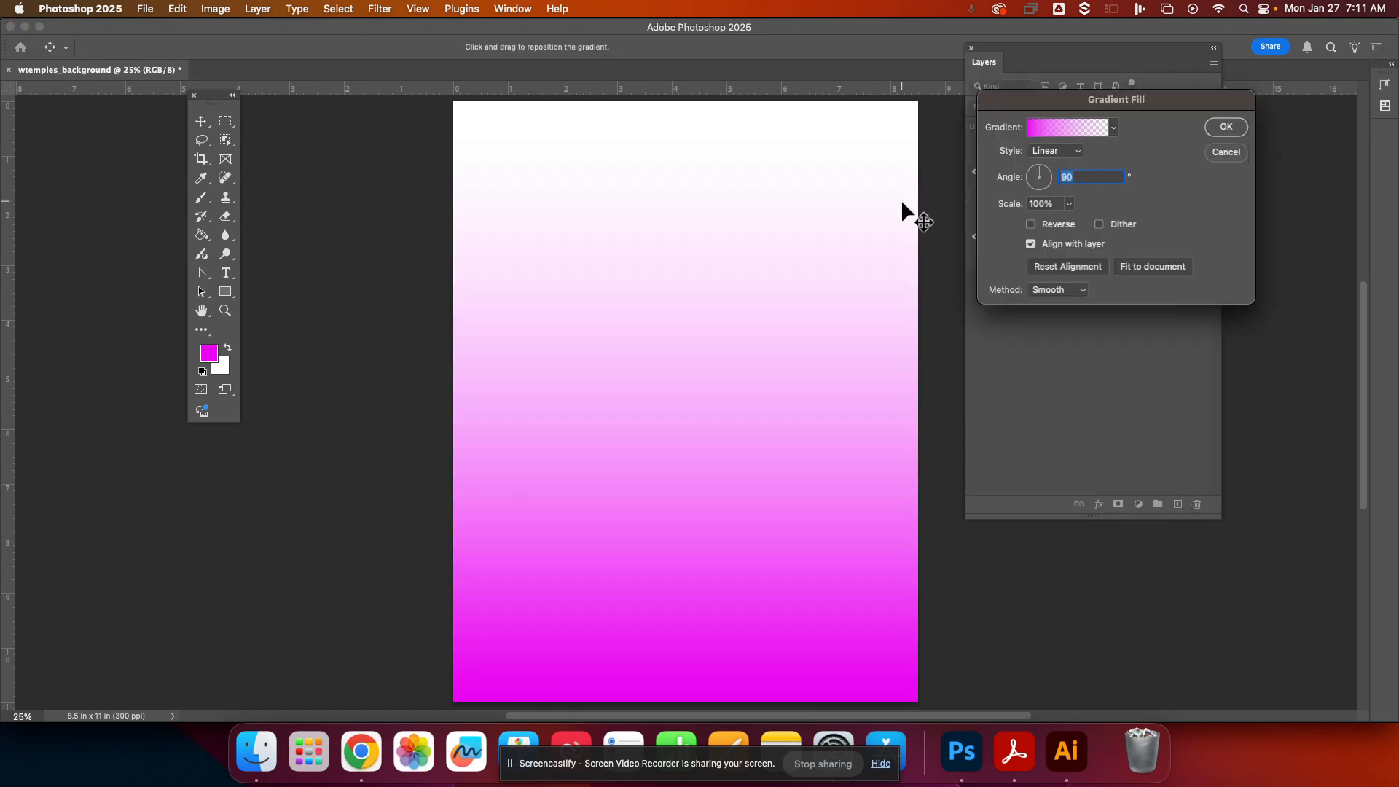
{"action": "left_click", "coordinate": [1109, 140]}
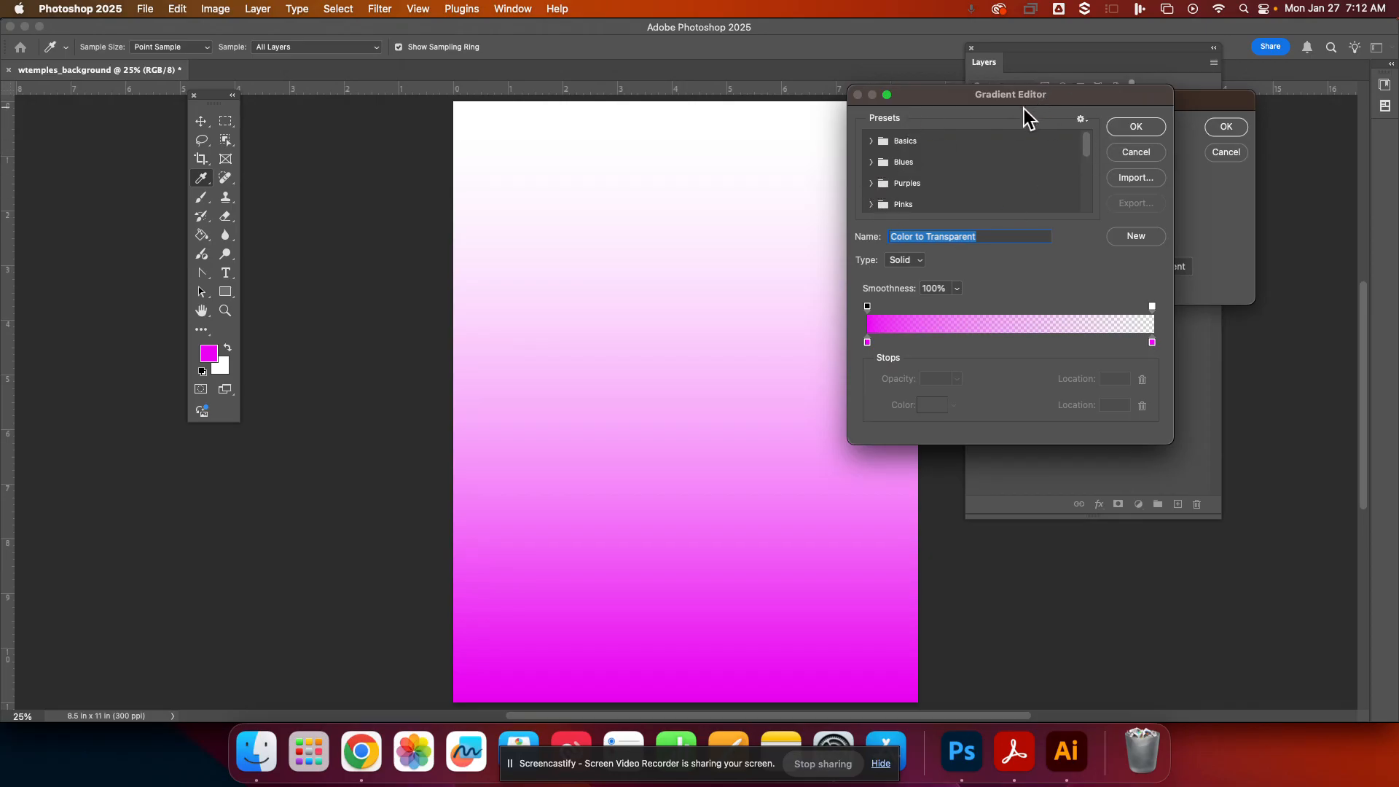
Browse the gradient preset groups and apply the Sand_02 preset from Neutrals.
{"action": "left_click", "coordinate": [871, 142]}
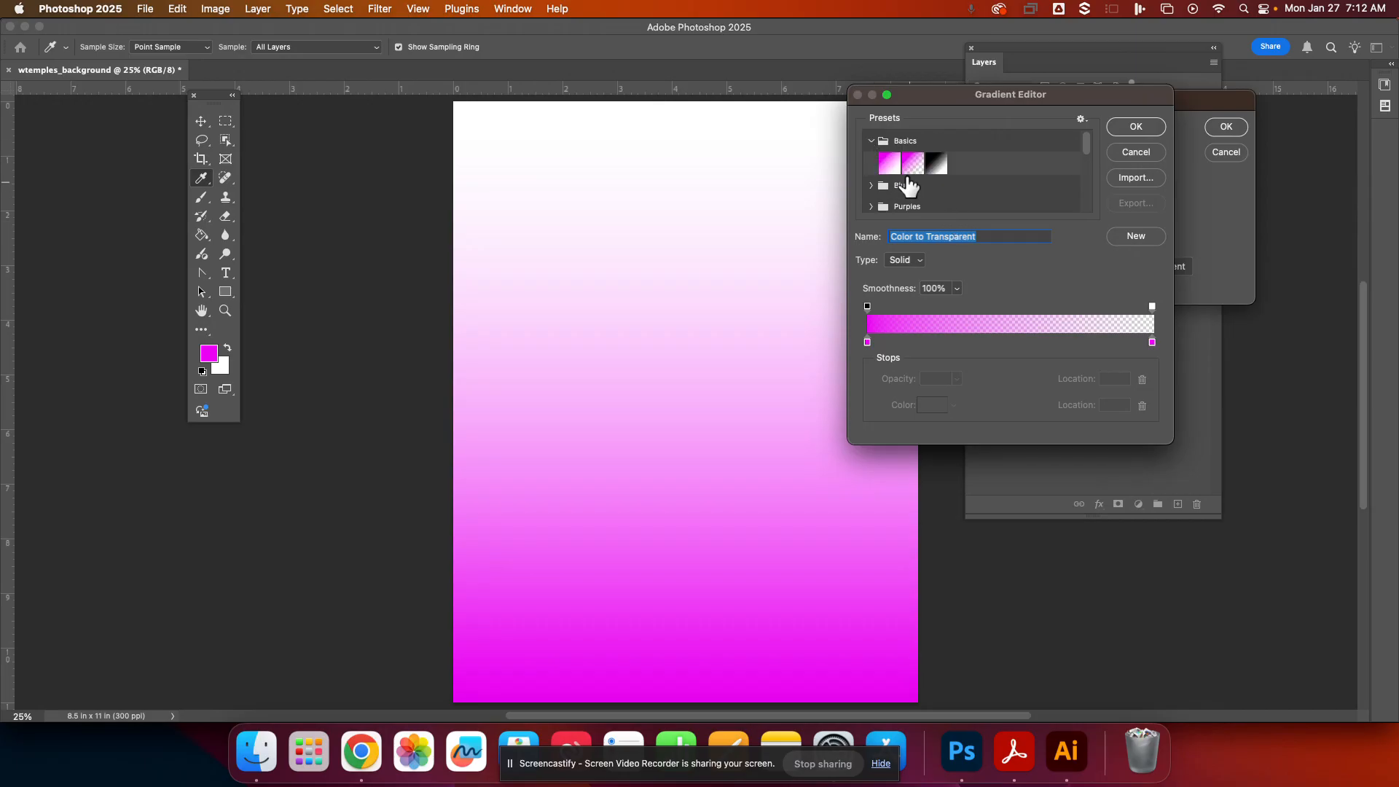
{"action": "left_click", "coordinate": [870, 141]}
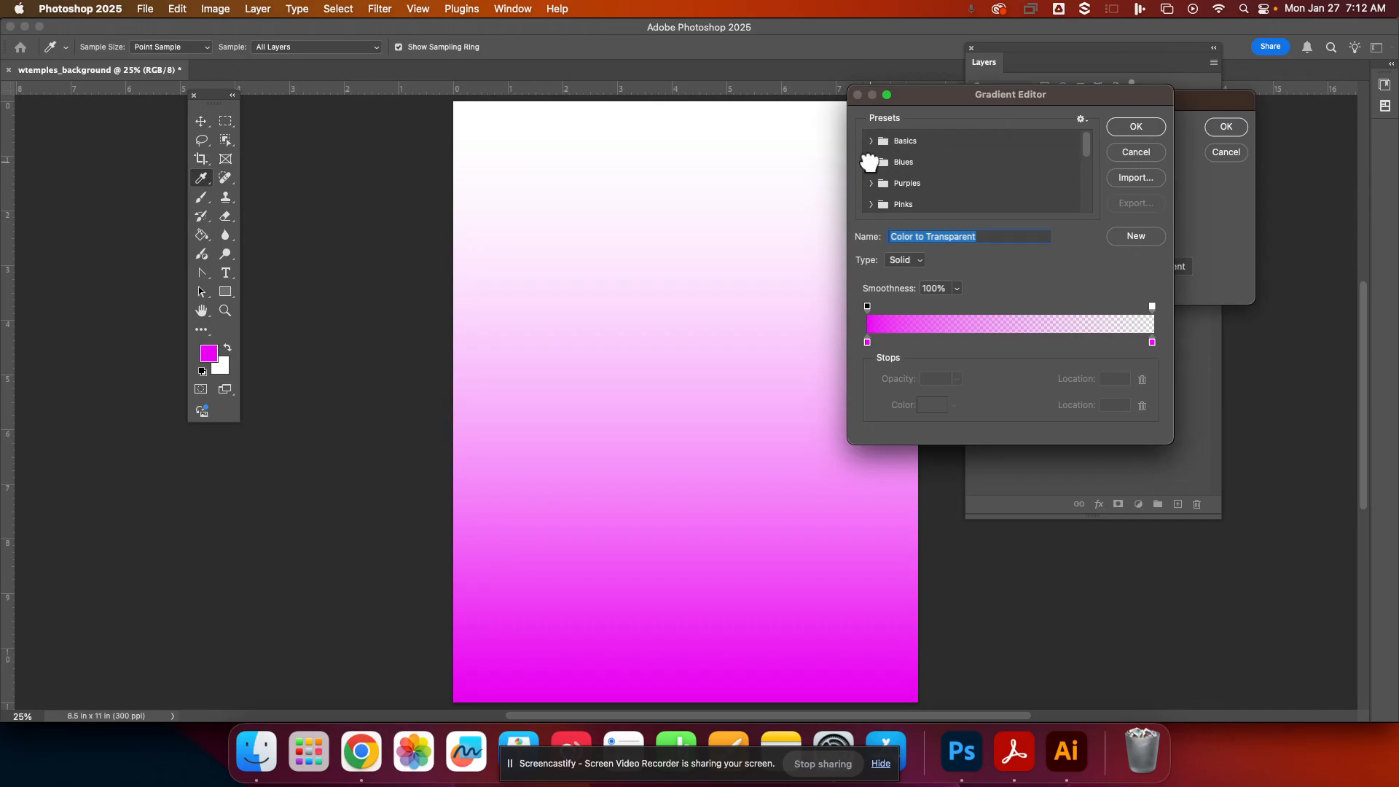
{"action": "left_click", "coordinate": [871, 162]}
{"action": "scroll", "coordinate": [1046, 180], "scroll_direction": "down", "scroll_amount": 3}
{"action": "scroll", "coordinate": [955, 190], "scroll_direction": "down", "scroll_amount": 3}
{"action": "left_click", "coordinate": [871, 181]}
{"action": "scroll", "coordinate": [1024, 171], "scroll_direction": "down", "scroll_amount": 3}
{"action": "left_click", "coordinate": [871, 163]}
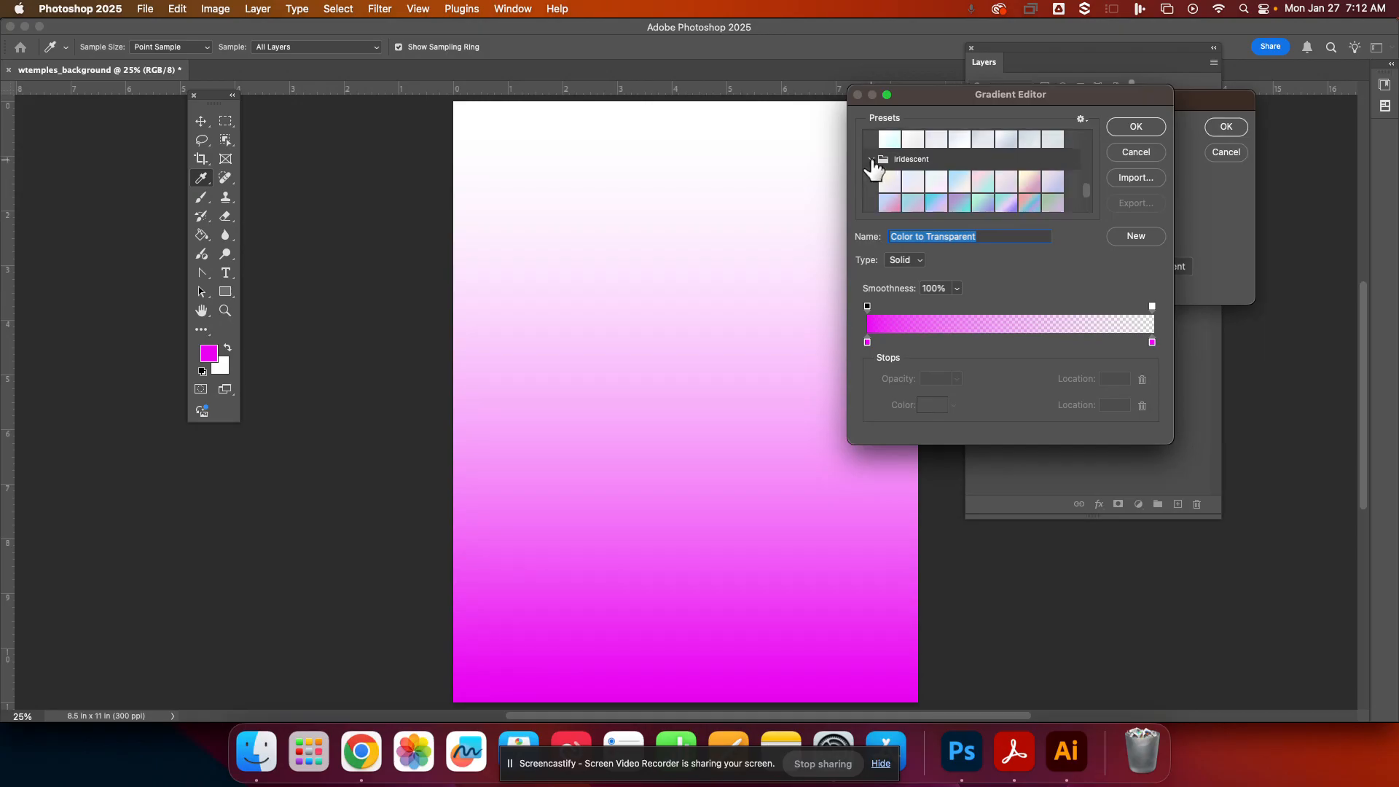
{"action": "scroll", "coordinate": [1018, 162], "scroll_direction": "down", "scroll_amount": 2}
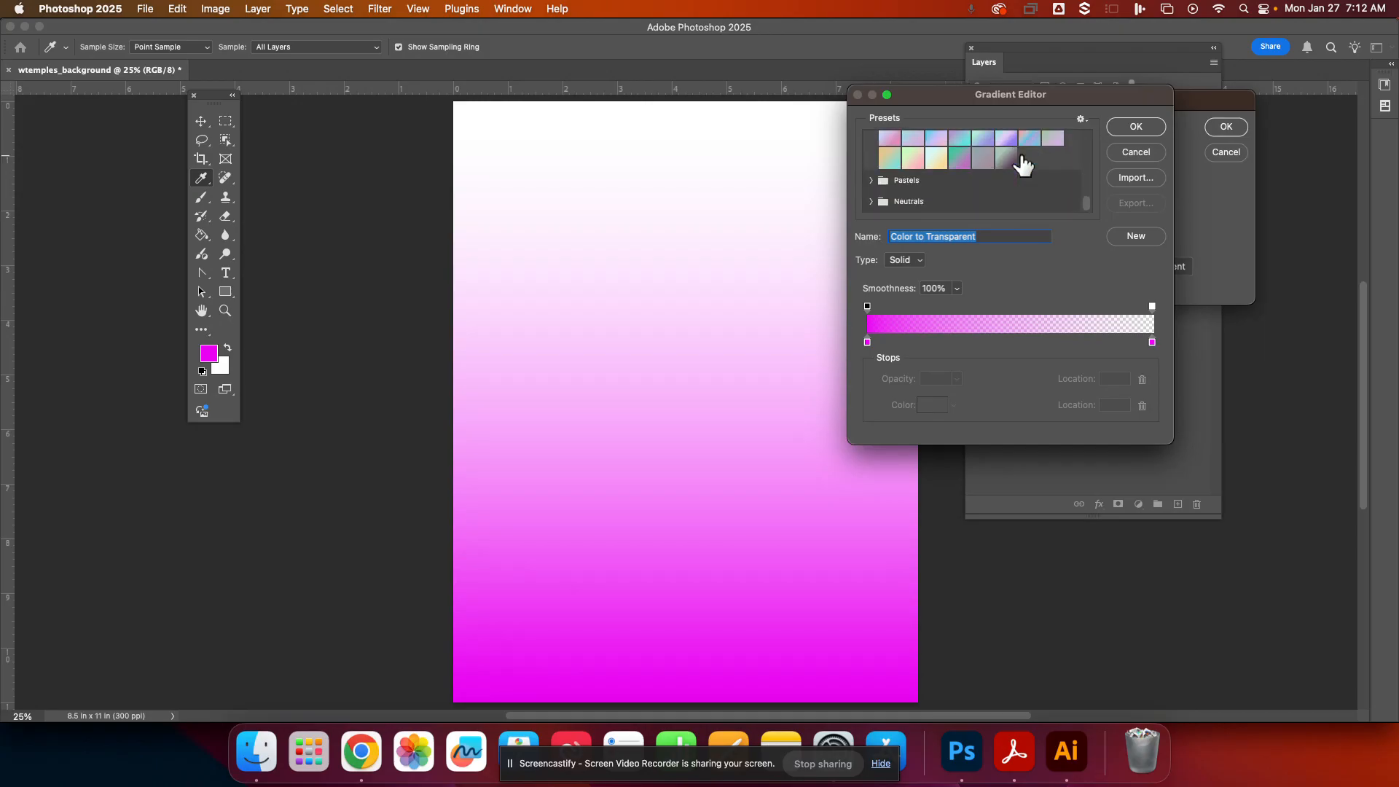
{"action": "left_click", "coordinate": [871, 180]}
{"action": "scroll", "coordinate": [960, 175], "scroll_direction": "down", "scroll_amount": 2}
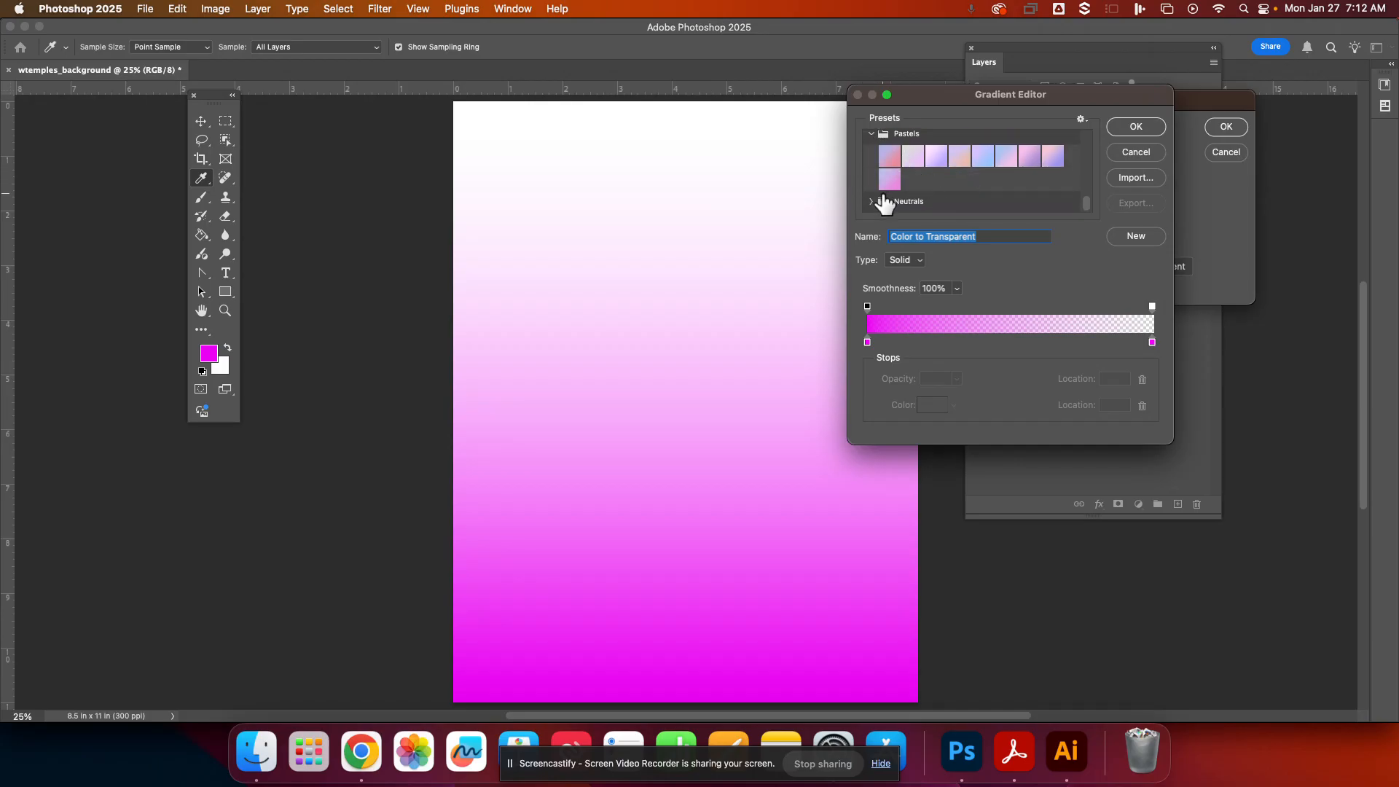
{"action": "left_click", "coordinate": [919, 198]}
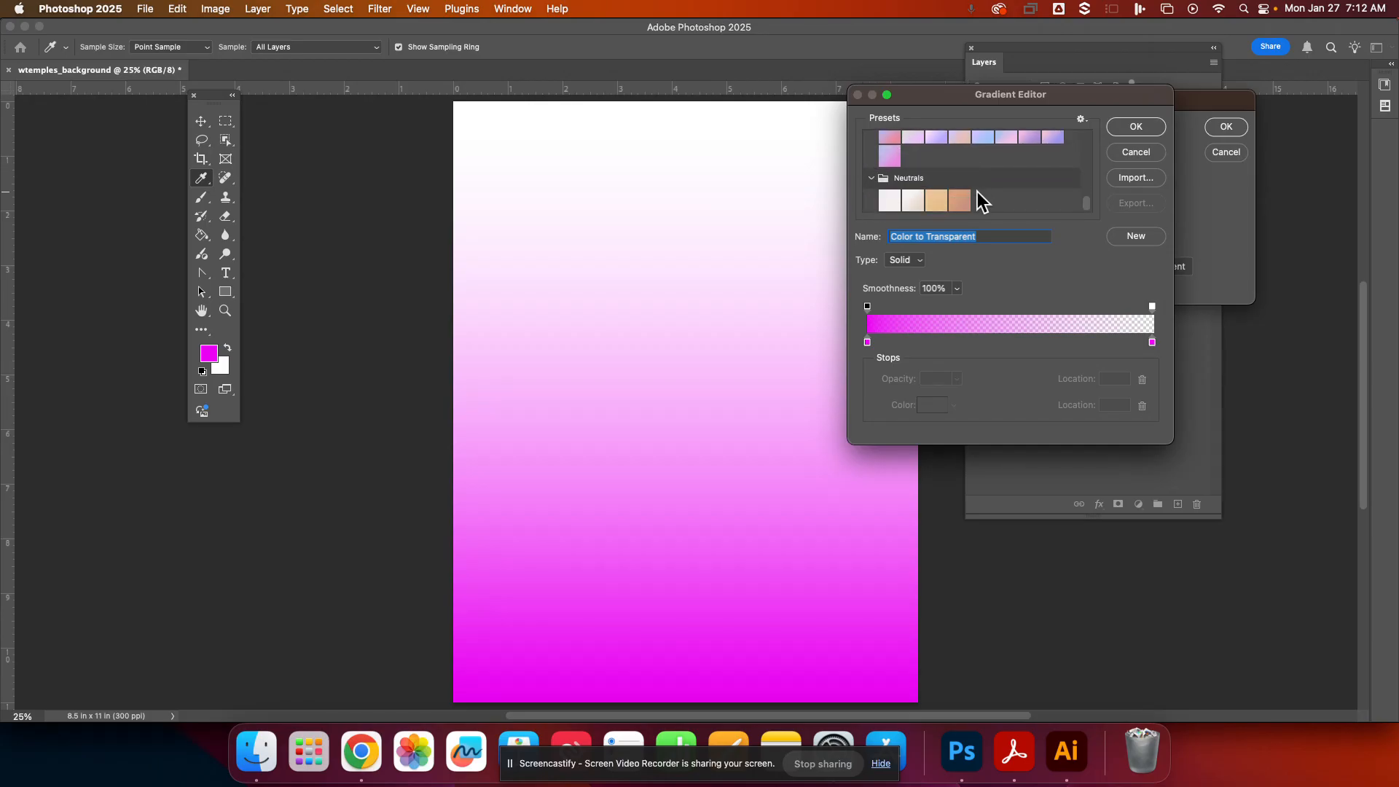
{"action": "left_click", "coordinate": [960, 201]}
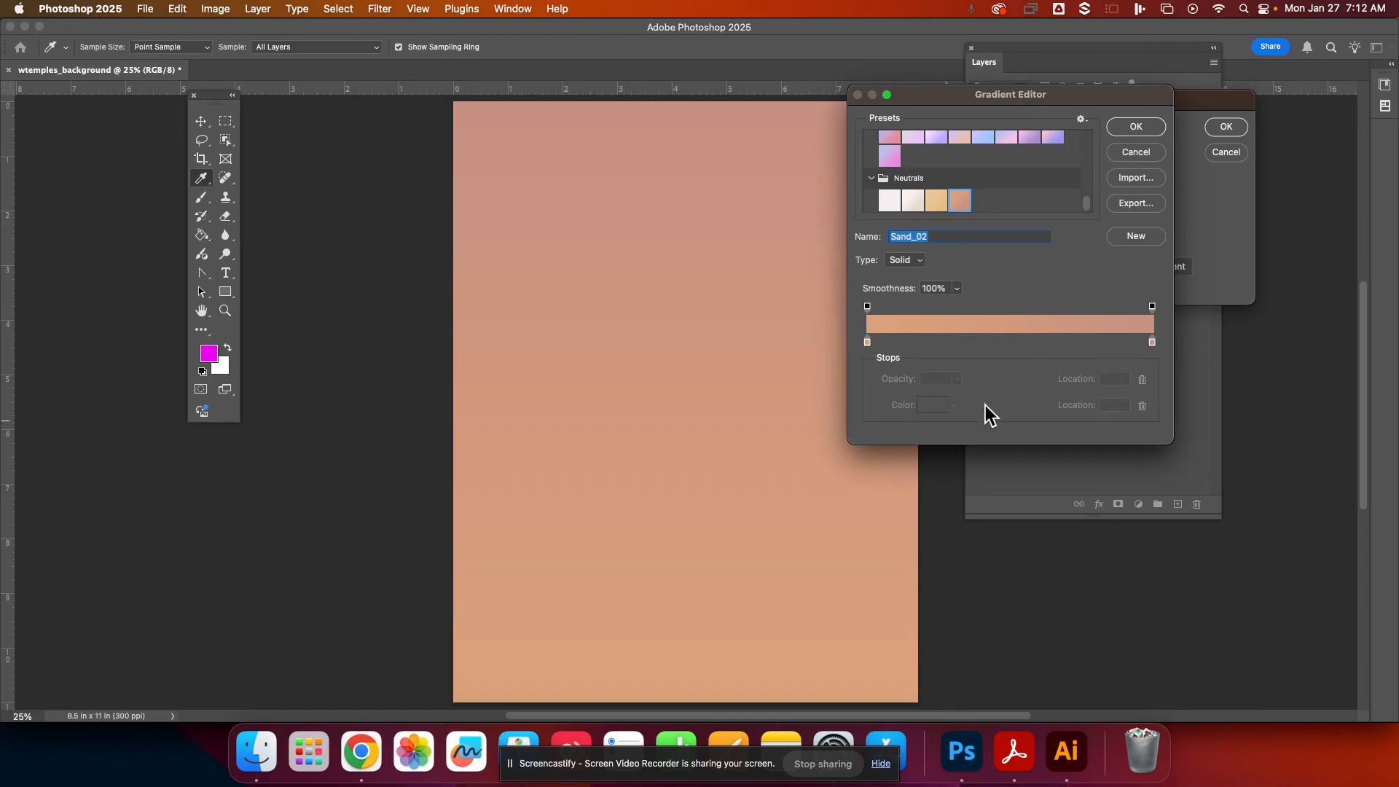
Set the gradient's starting color stop to bright orange ff6700.
{"action": "double_click", "coordinate": [867, 342]}
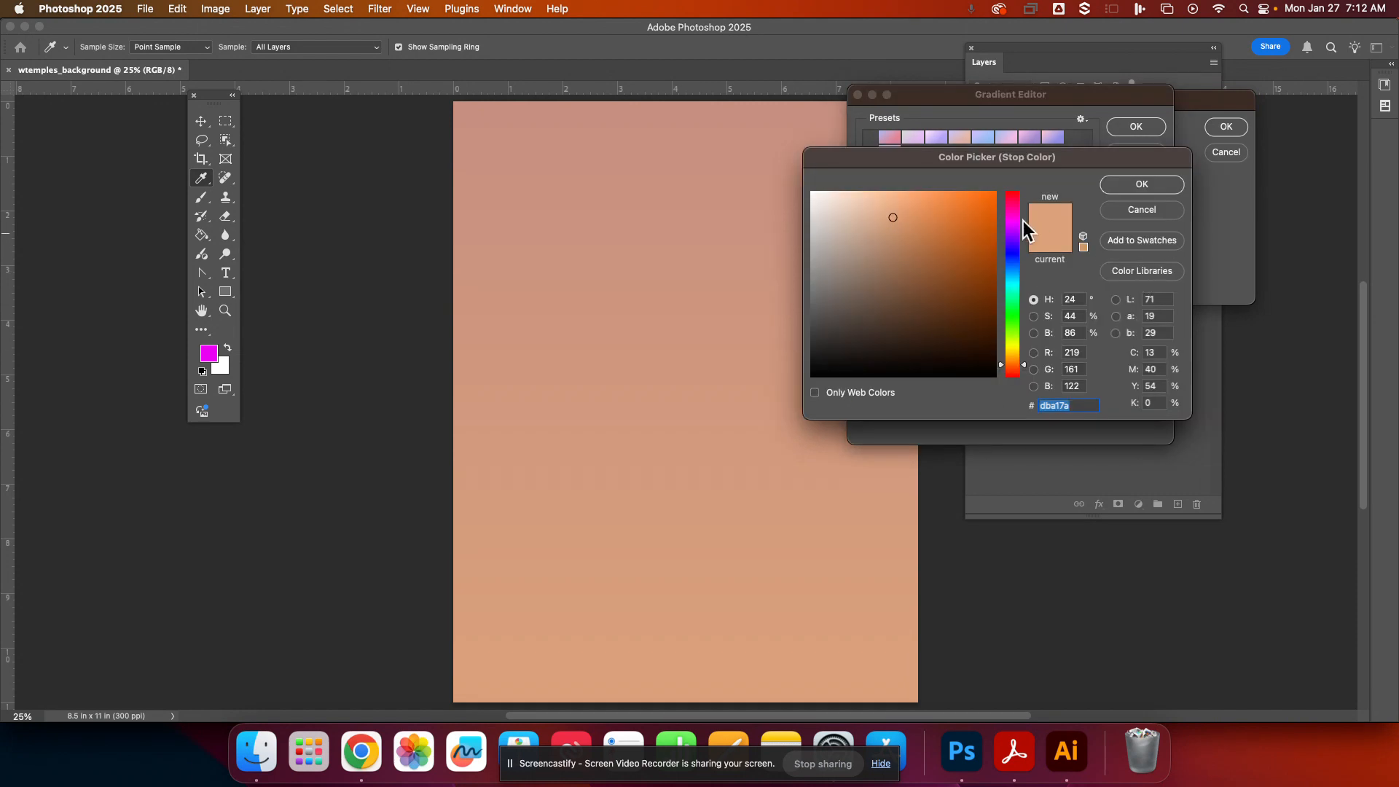
{"action": "left_click", "coordinate": [932, 247]}
{"action": "left_click_drag", "start_coordinate": [932, 247], "coordinate": [1009, 186]}
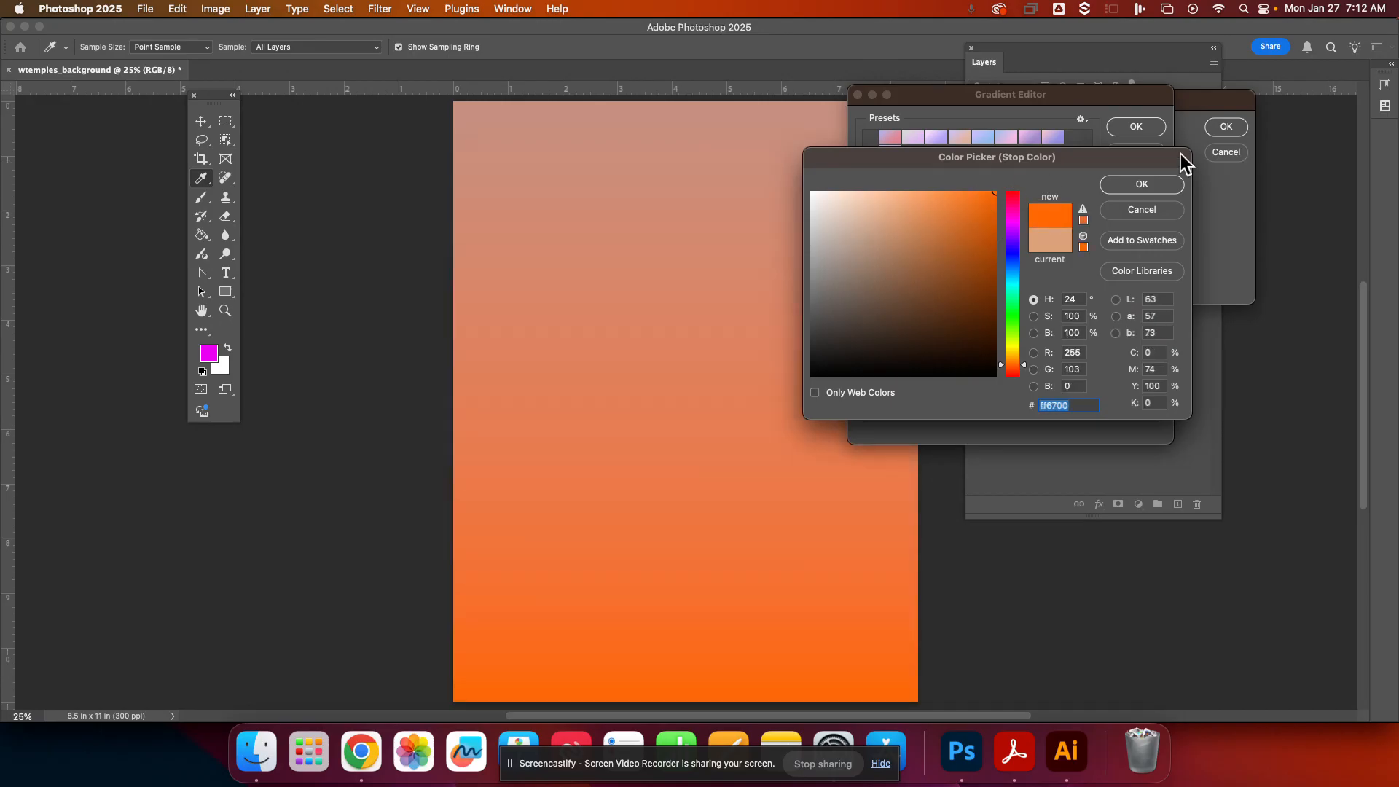
{"action": "left_click", "coordinate": [1158, 189]}
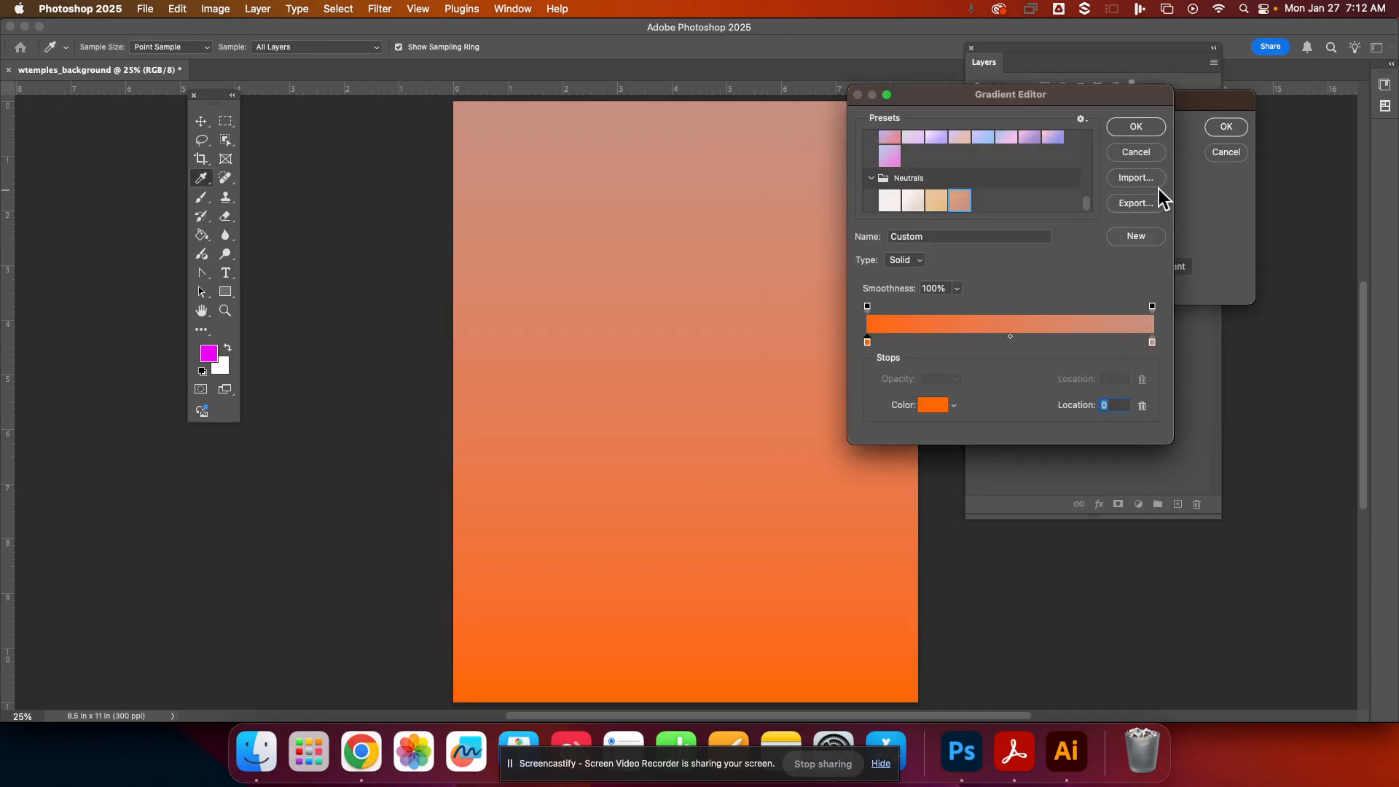
Add a color stop at 24% of the gradient and set its color to dark orange ce5503.
{"action": "left_click", "coordinate": [937, 343]}
{"action": "double_click", "coordinate": [936, 342]}
{"action": "left_click_drag", "start_coordinate": [939, 341], "coordinate": [992, 227]}
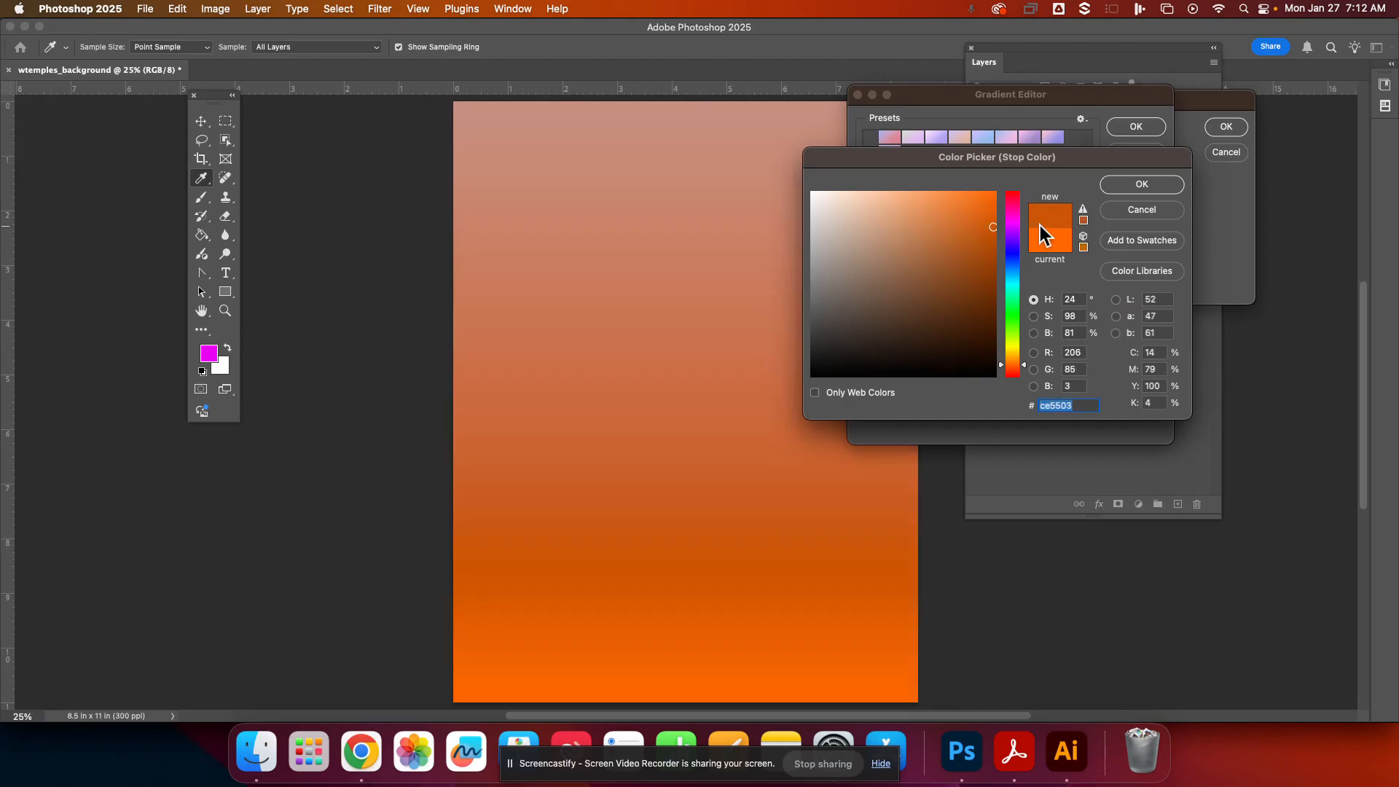
{"action": "left_click", "coordinate": [1141, 185]}
Add a color stop at 52% of the gradient and set its color to brown 755138.
{"action": "left_click", "coordinate": [1015, 342]}
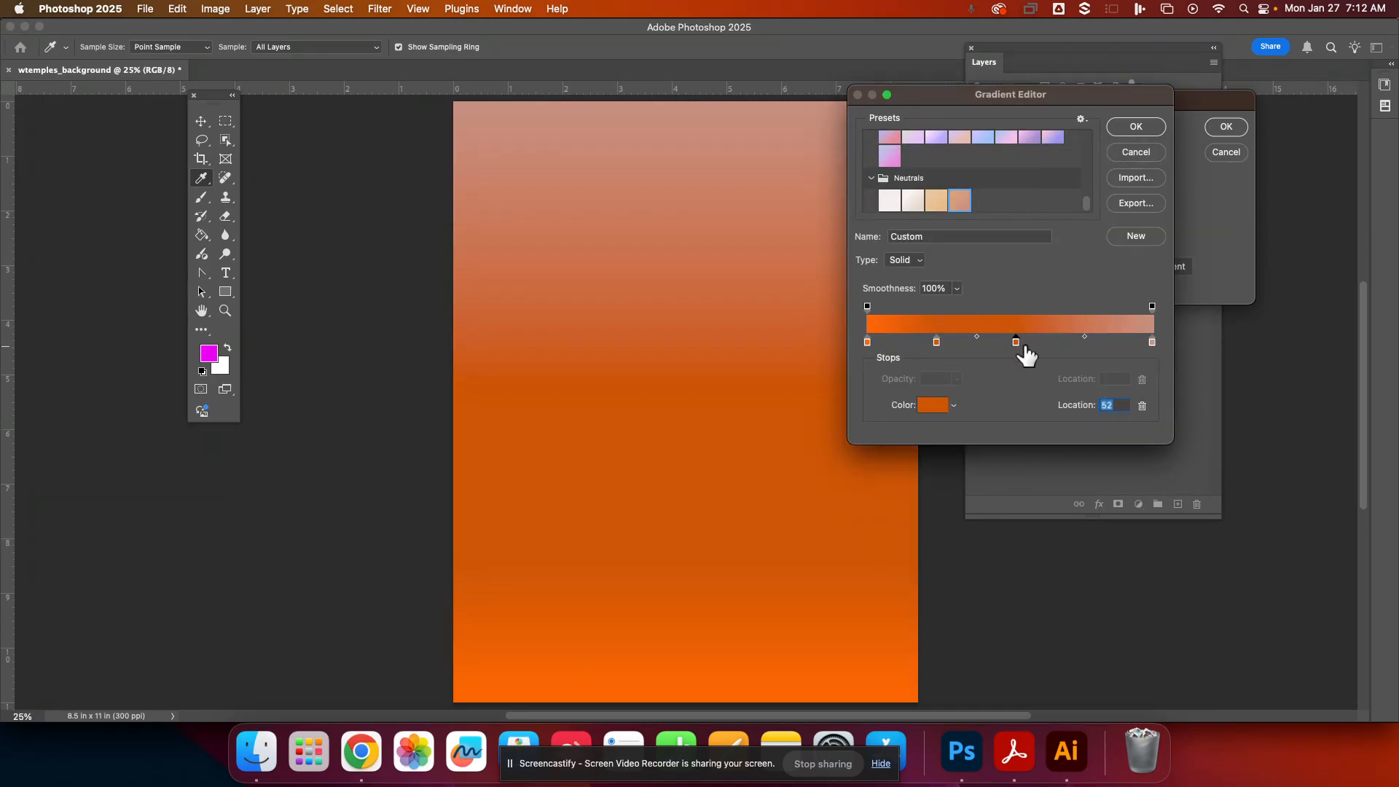
{"action": "double_click", "coordinate": [1015, 341]}
{"action": "left_click", "coordinate": [911, 294]}
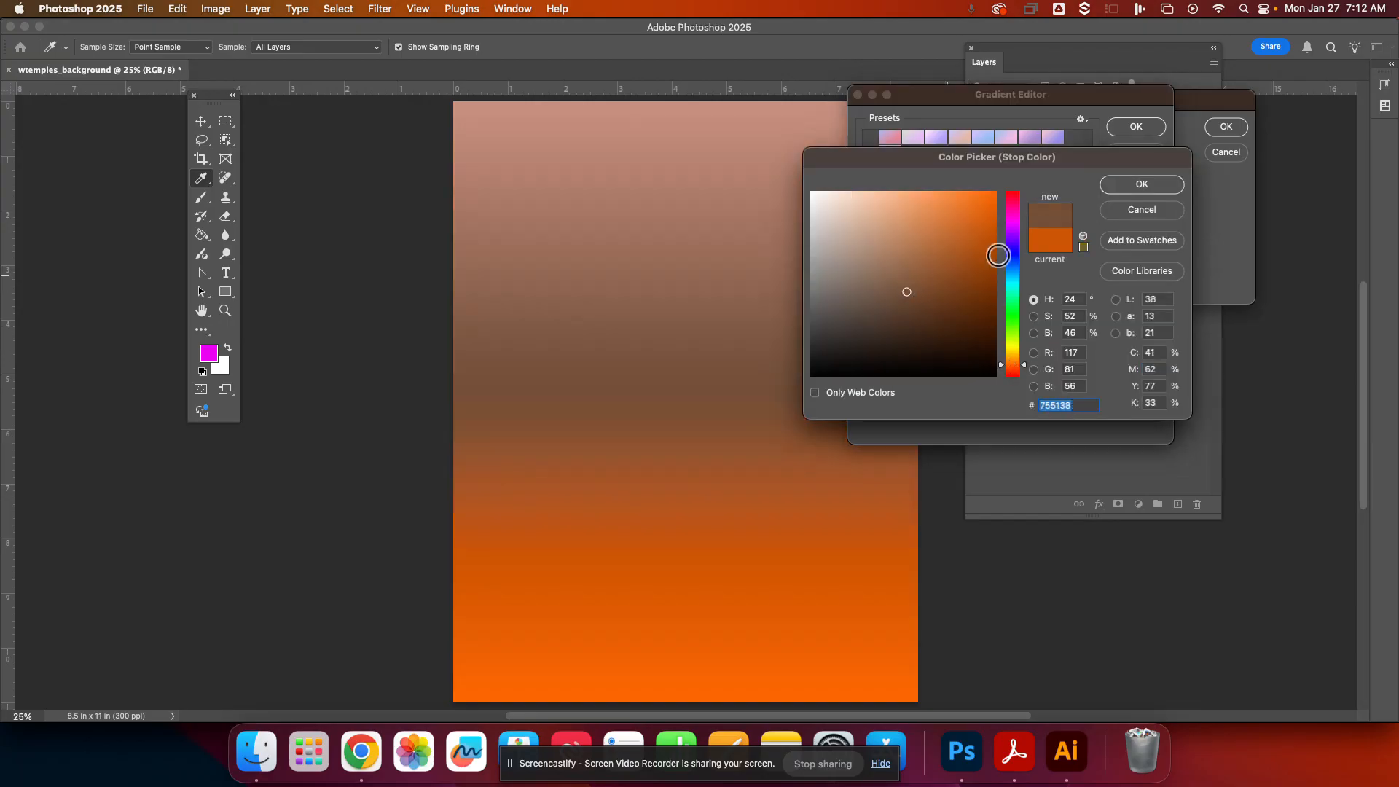
{"action": "left_click", "coordinate": [1164, 184]}
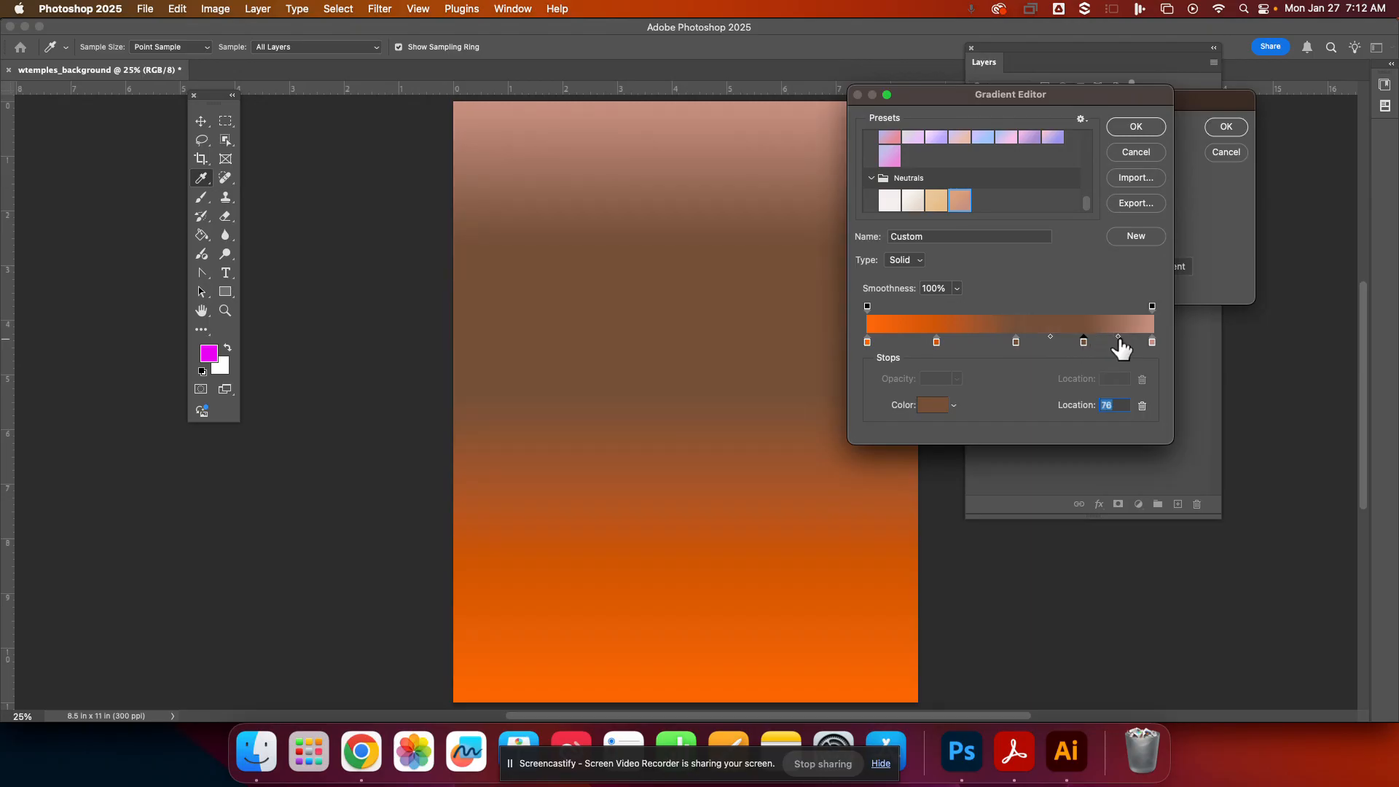
Add an extra brown color stop at 87%, and delete both it and the stop at 76%.
{"action": "left_click", "coordinate": [1116, 342]}
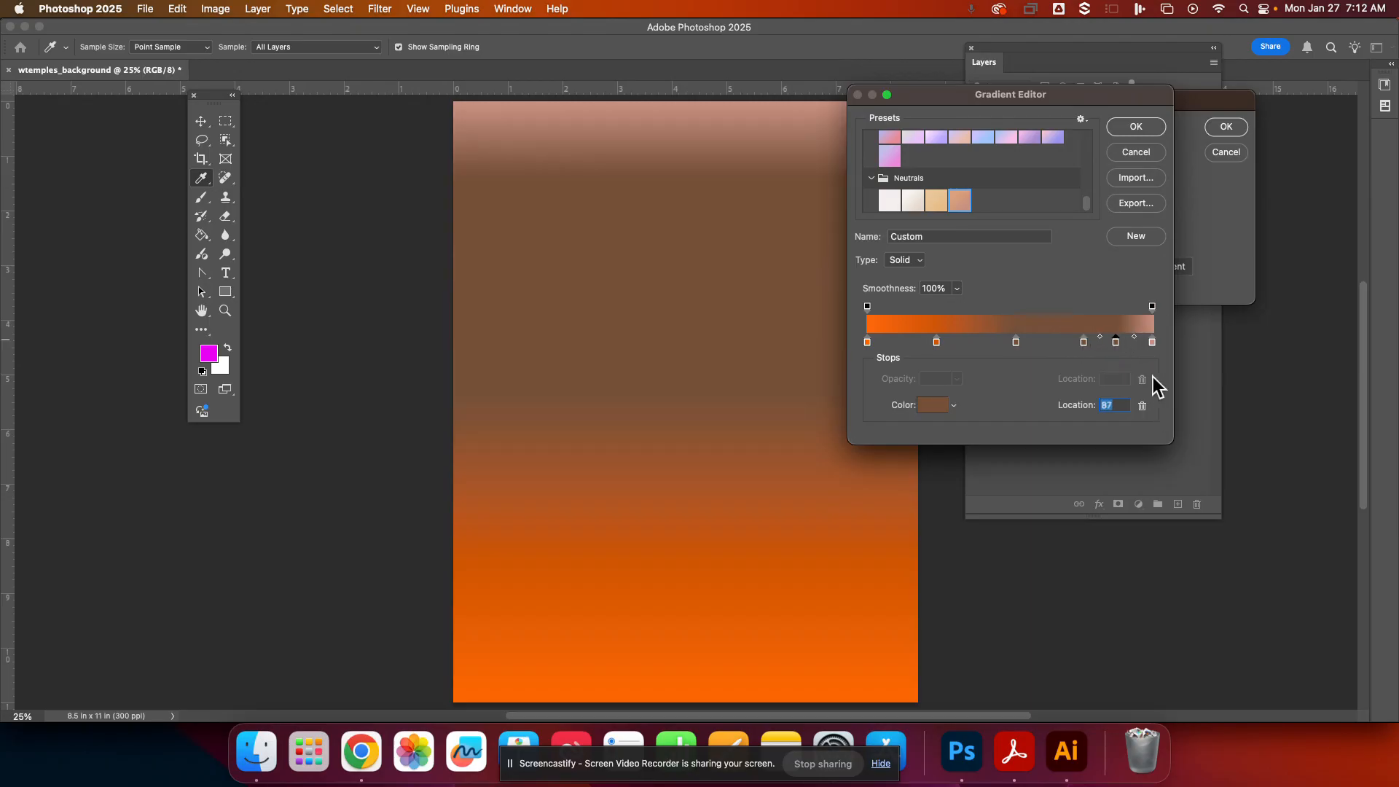
{"action": "left_click", "coordinate": [1142, 406]}
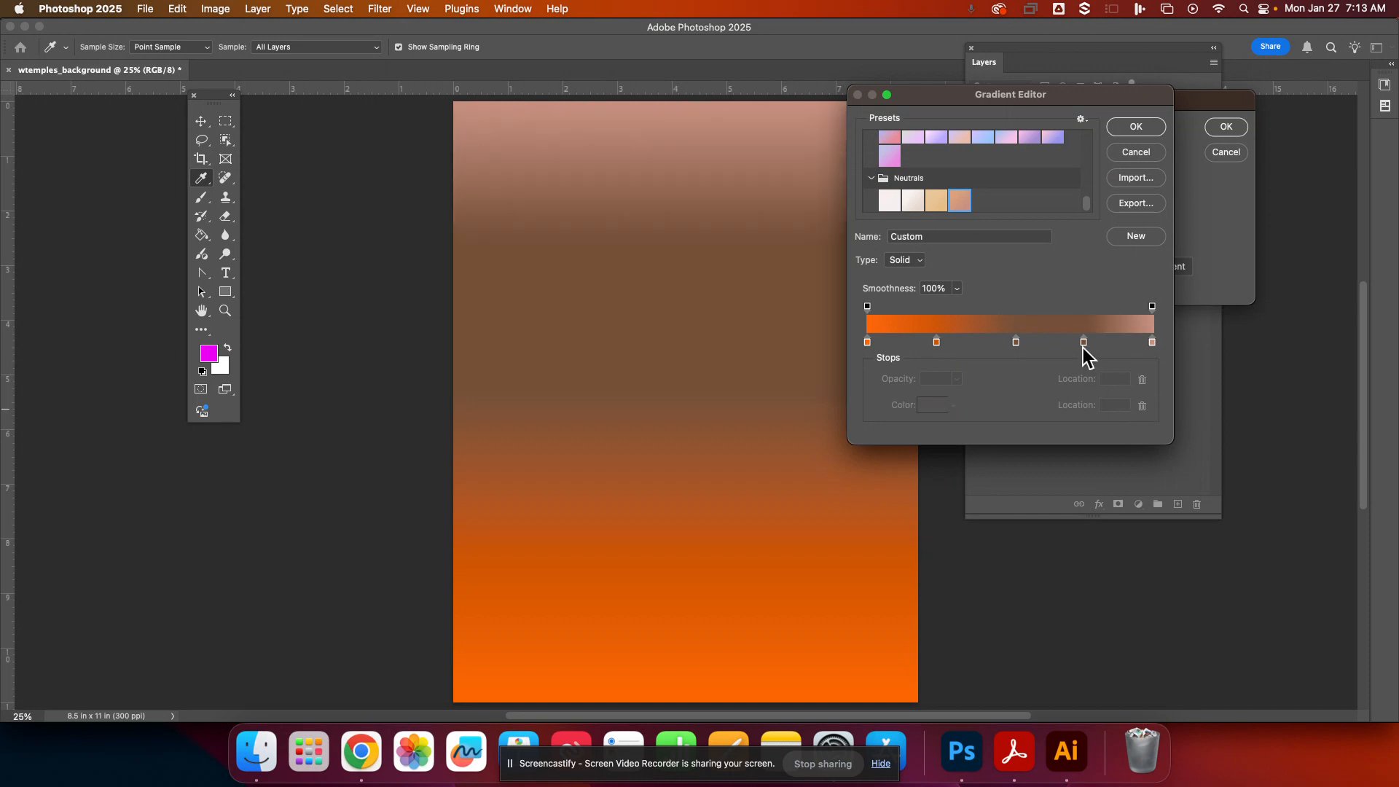
{"action": "left_click", "coordinate": [1085, 350]}
{"action": "left_click", "coordinate": [1141, 406]}
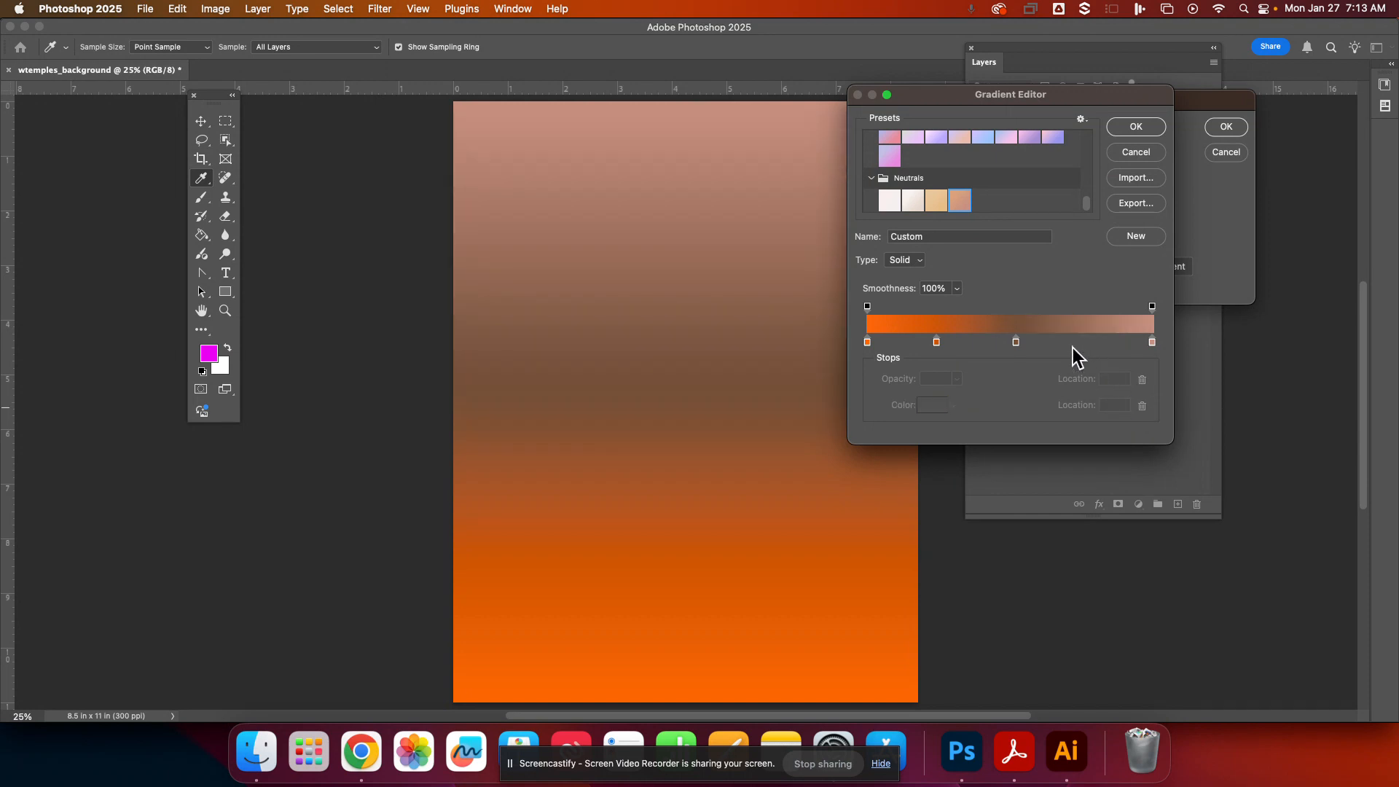
Move the brown stop to 65%, setting the midpoint after it to 95% and the one before it to 47%.
{"action": "left_click_drag", "start_coordinate": [1014, 341], "coordinate": [1051, 343]}
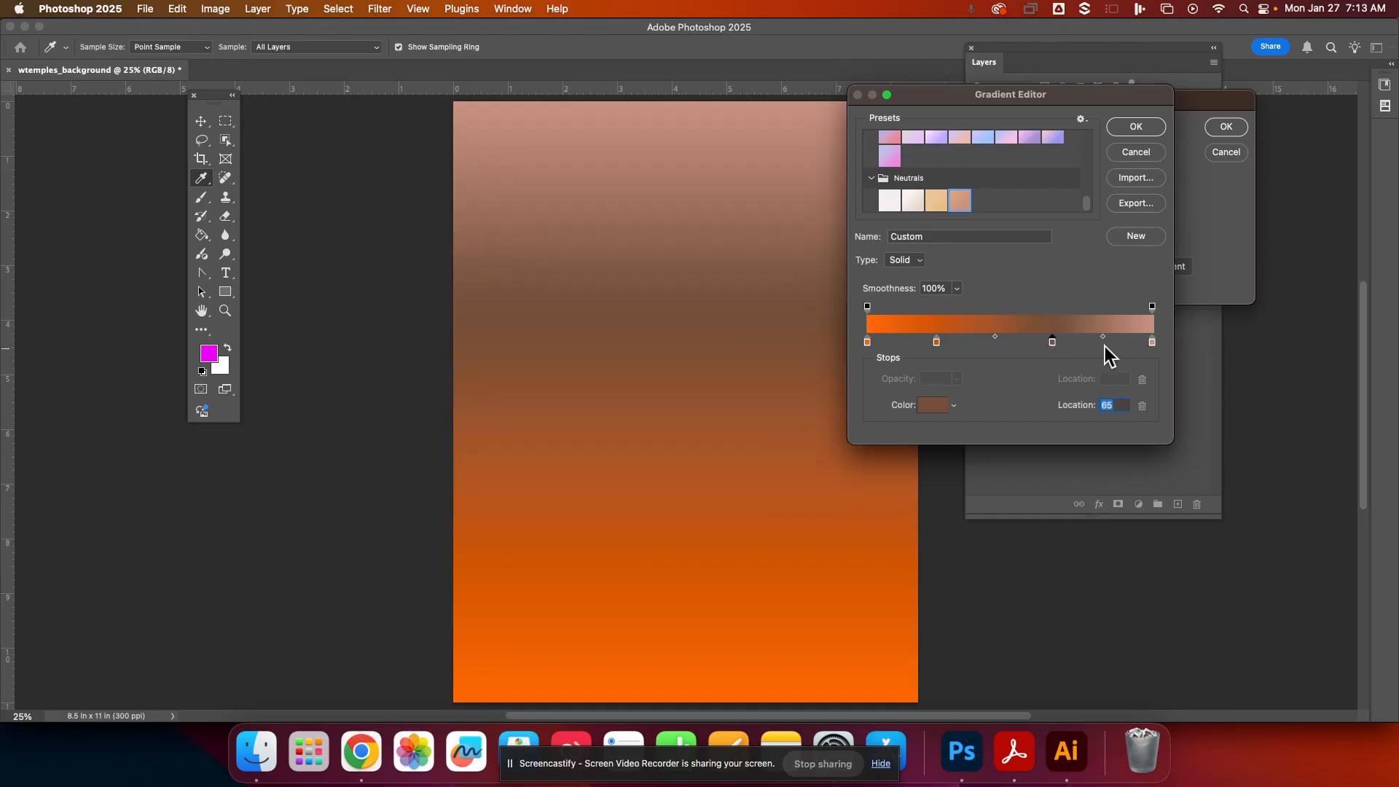
{"action": "left_click_drag", "start_coordinate": [1102, 336], "coordinate": [1171, 348]}
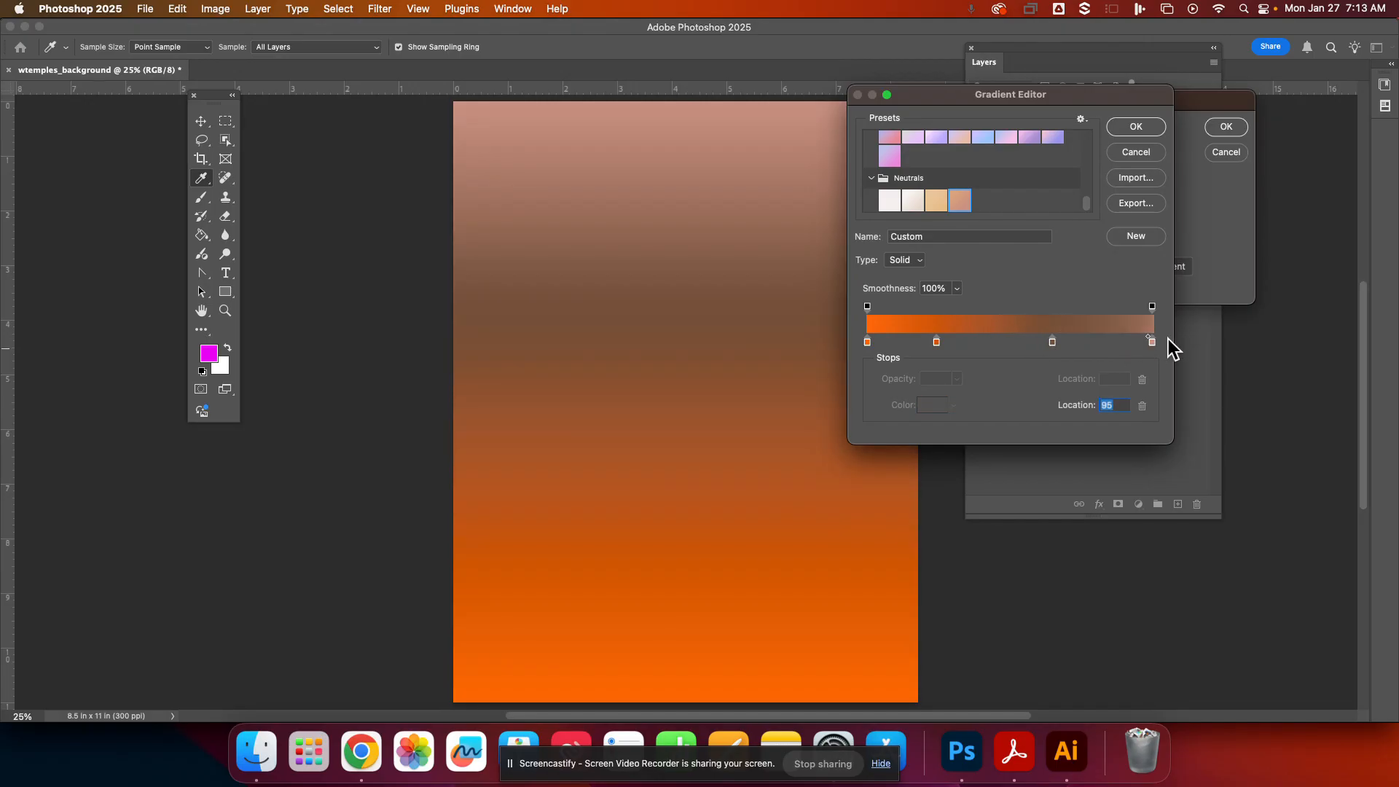
{"action": "left_click", "coordinate": [937, 342]}
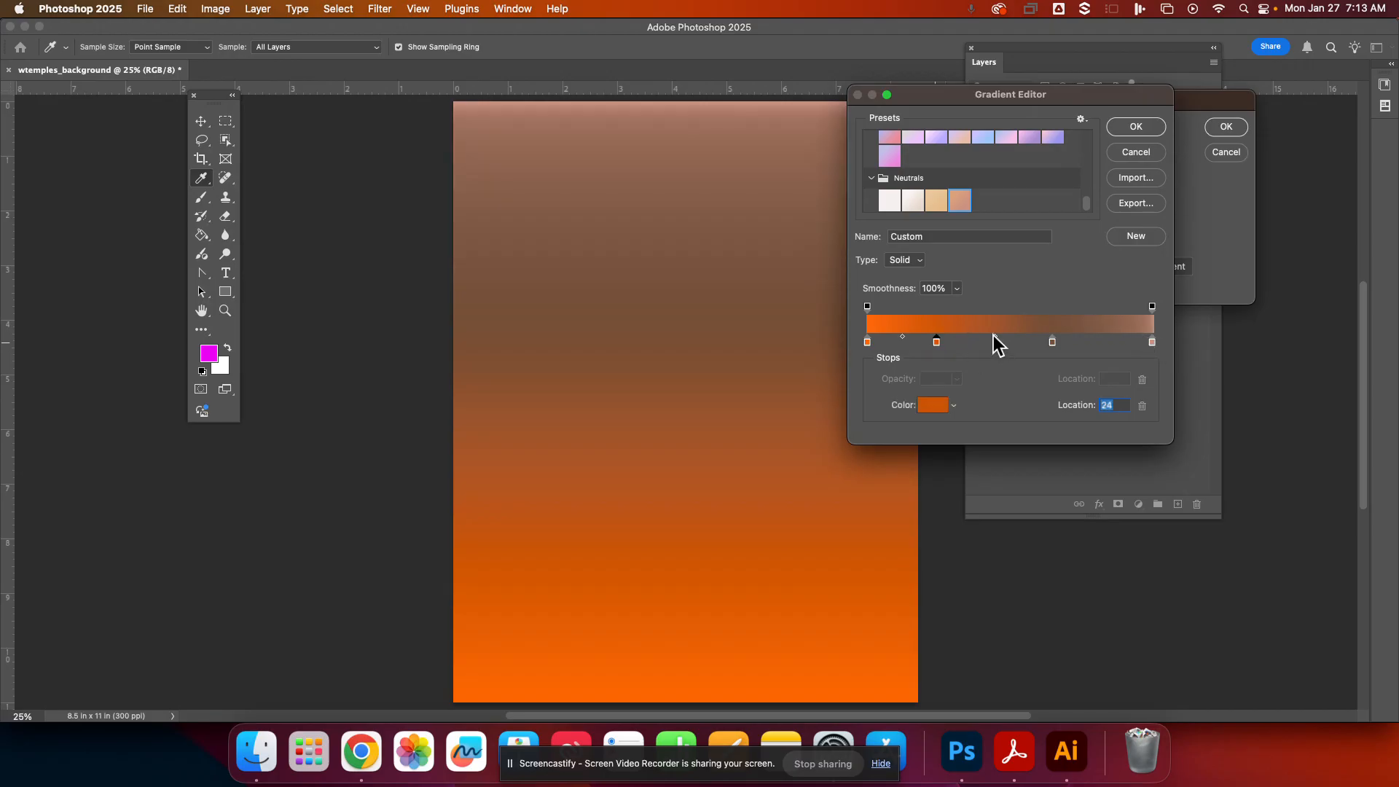
{"action": "mouse_move", "coordinate": [996, 337]}
{"action": "left_mouse_down"}
{"action": "mouse_move", "coordinate": [1027, 340]}
{"action": "mouse_move", "coordinate": [958, 339]}
{"action": "mouse_move", "coordinate": [983, 342]}
{"action": "left_mouse_up"}
{"action": "mouse_move", "coordinate": [959, 341]}
{"action": "left_mouse_down"}
{"action": "mouse_move", "coordinate": [941, 340]}
{"action": "mouse_move", "coordinate": [987, 342]}
{"action": "left_mouse_up"}
Try a lower smoothness and the Noise gradient type, and return the gradient to Solid with 100% smoothness.
{"action": "left_click", "coordinate": [955, 290]}
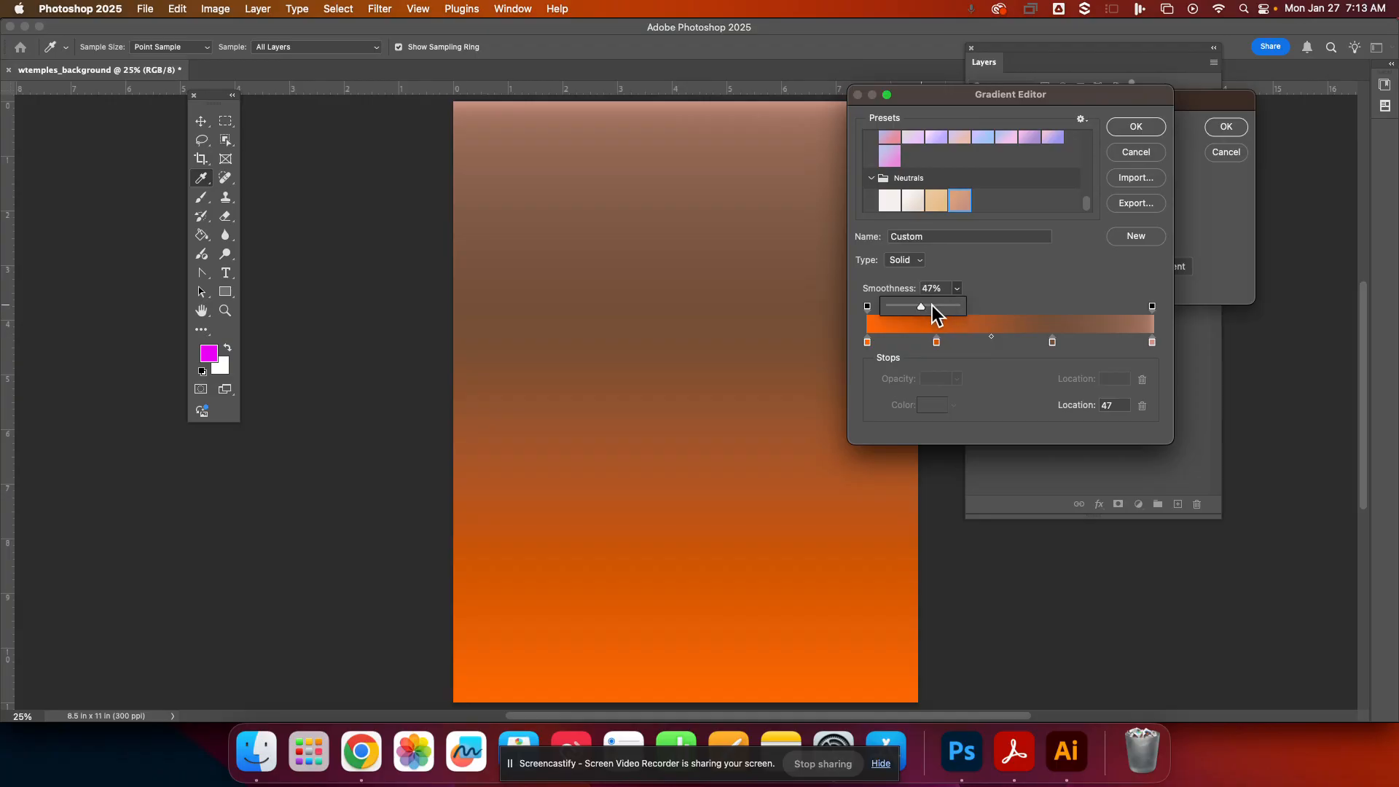
{"action": "left_click", "coordinate": [897, 261]}
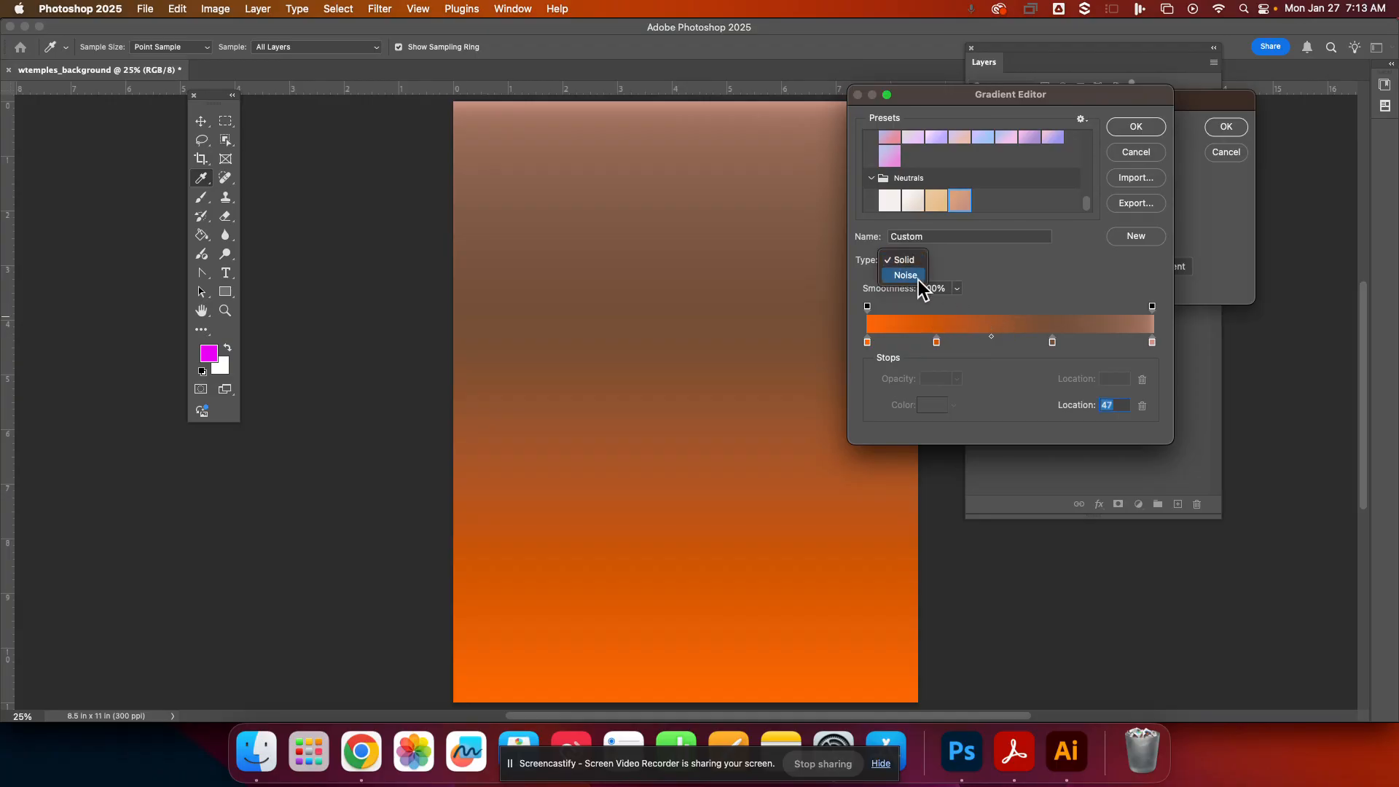
{"action": "left_click", "coordinate": [918, 277]}
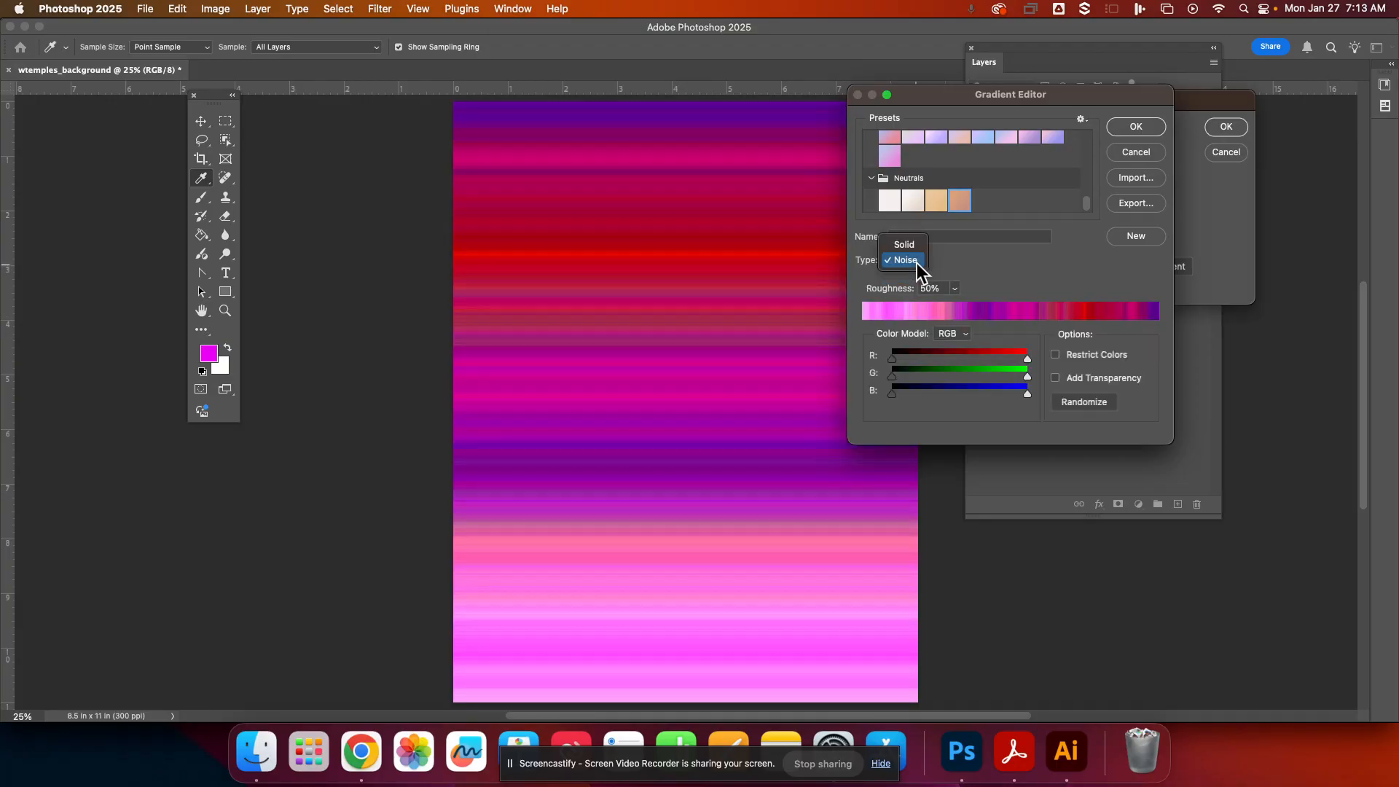
{"action": "left_click", "coordinate": [918, 259]}
{"action": "left_click", "coordinate": [908, 247]}
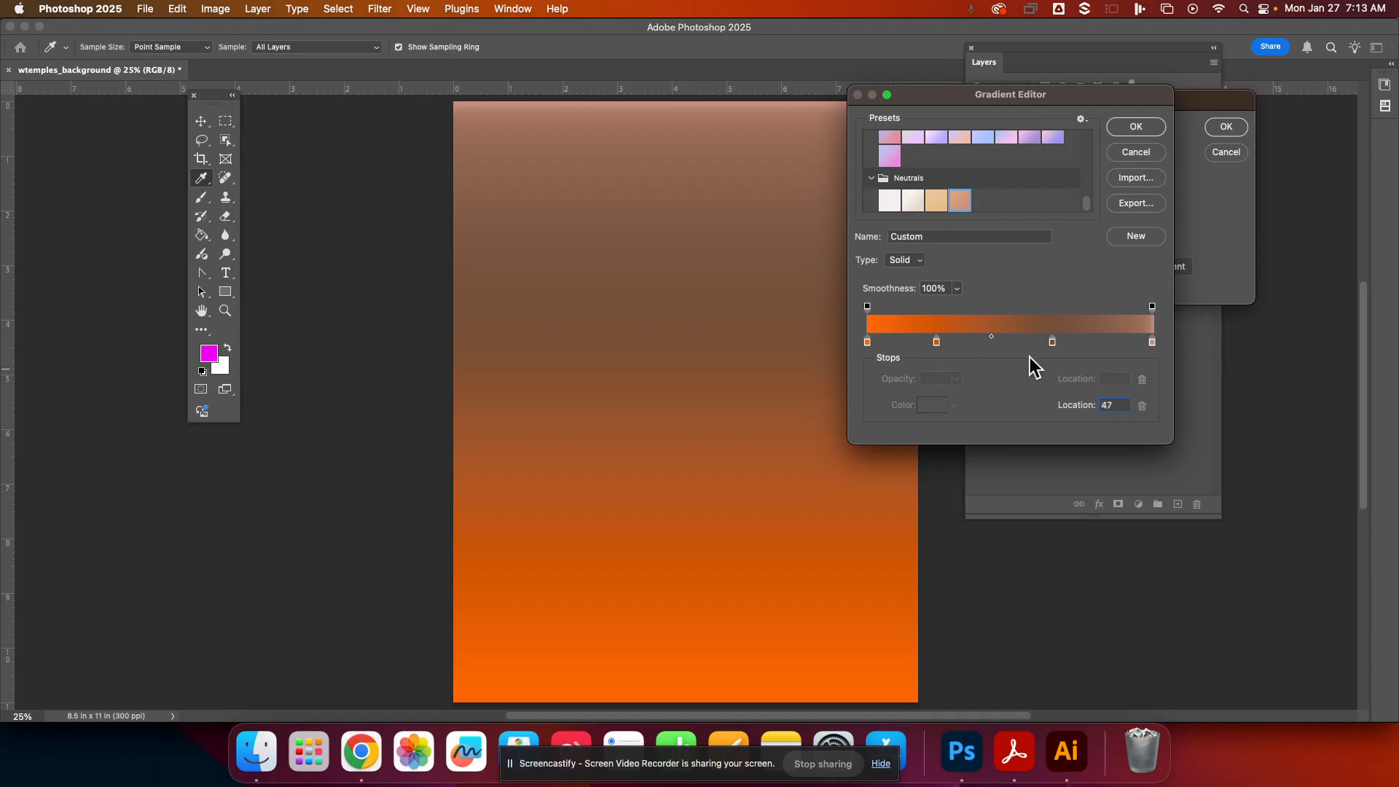
Save the custom gradient as a new preset and accept it for the gradient fill.
{"action": "left_click", "coordinate": [1136, 237]}
{"action": "left_click", "coordinate": [1135, 130]}
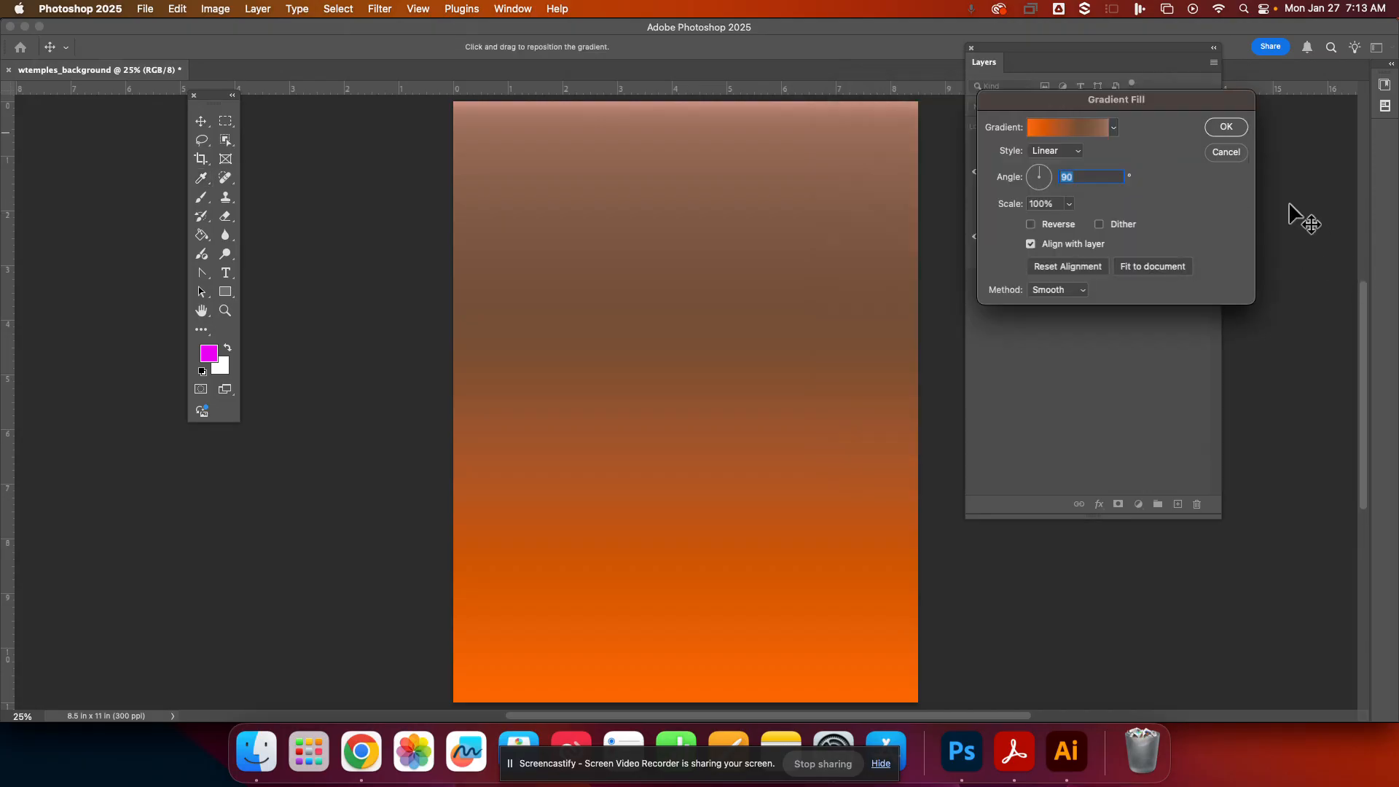
Try the Radial, Angle and Reflected styles on the gradient fill, and apply the Diamond style.
{"action": "left_click", "coordinate": [1061, 153]}
{"action": "left_click", "coordinate": [1086, 104]}
{"action": "left_click", "coordinate": [1050, 158]}
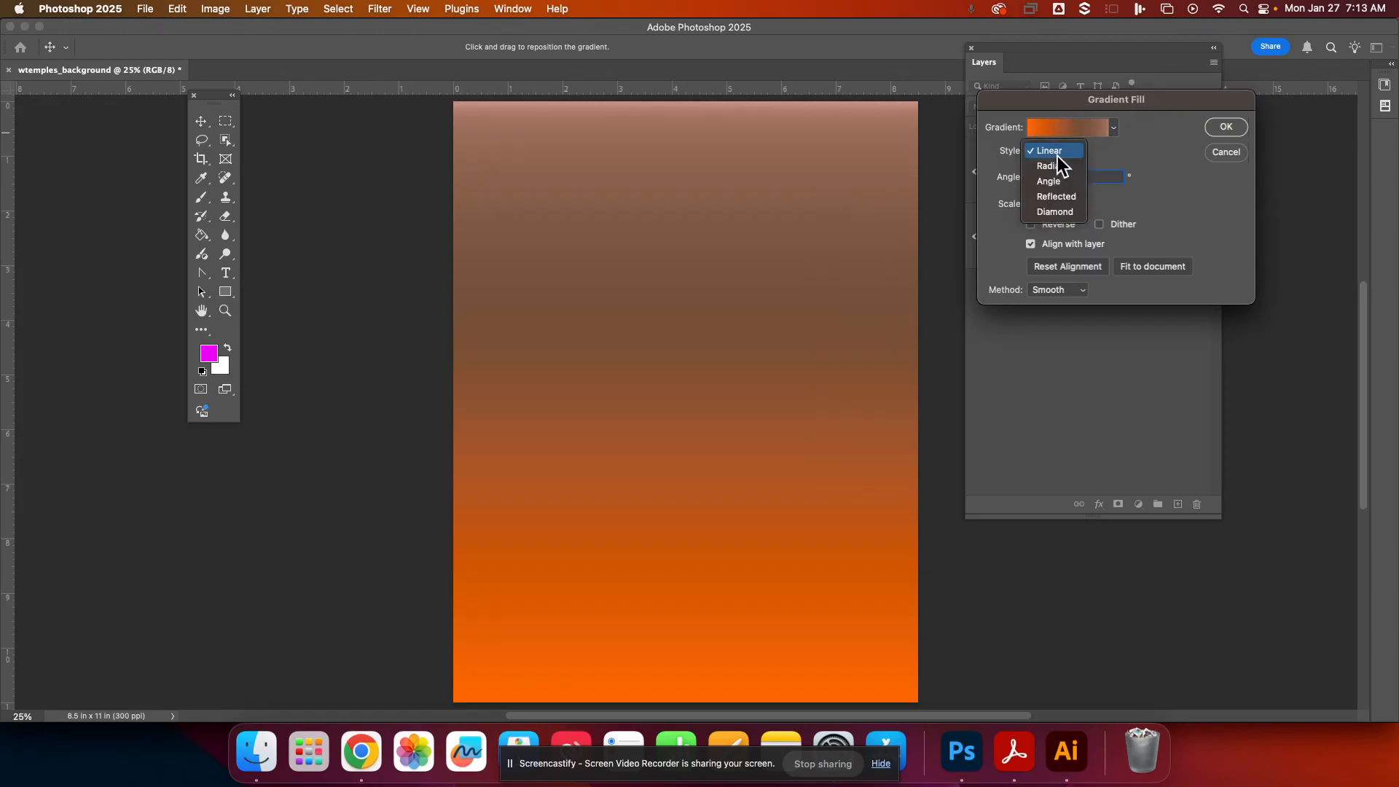
{"action": "left_click", "coordinate": [1060, 164]}
{"action": "left_click", "coordinate": [1067, 155]}
{"action": "left_click", "coordinate": [1062, 165]}
{"action": "left_click", "coordinate": [1060, 151]}
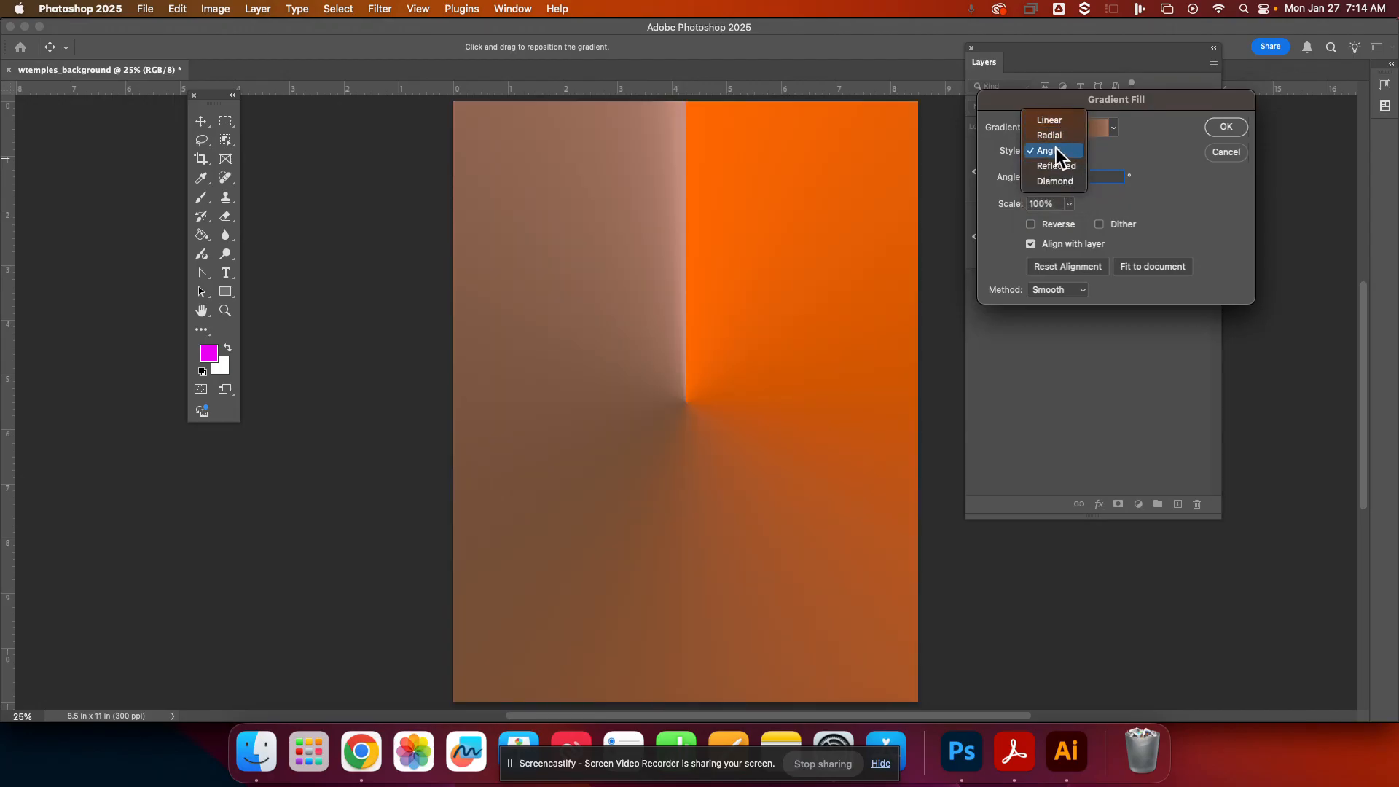
{"action": "left_click", "coordinate": [1060, 165]}
{"action": "left_click", "coordinate": [1062, 159]}
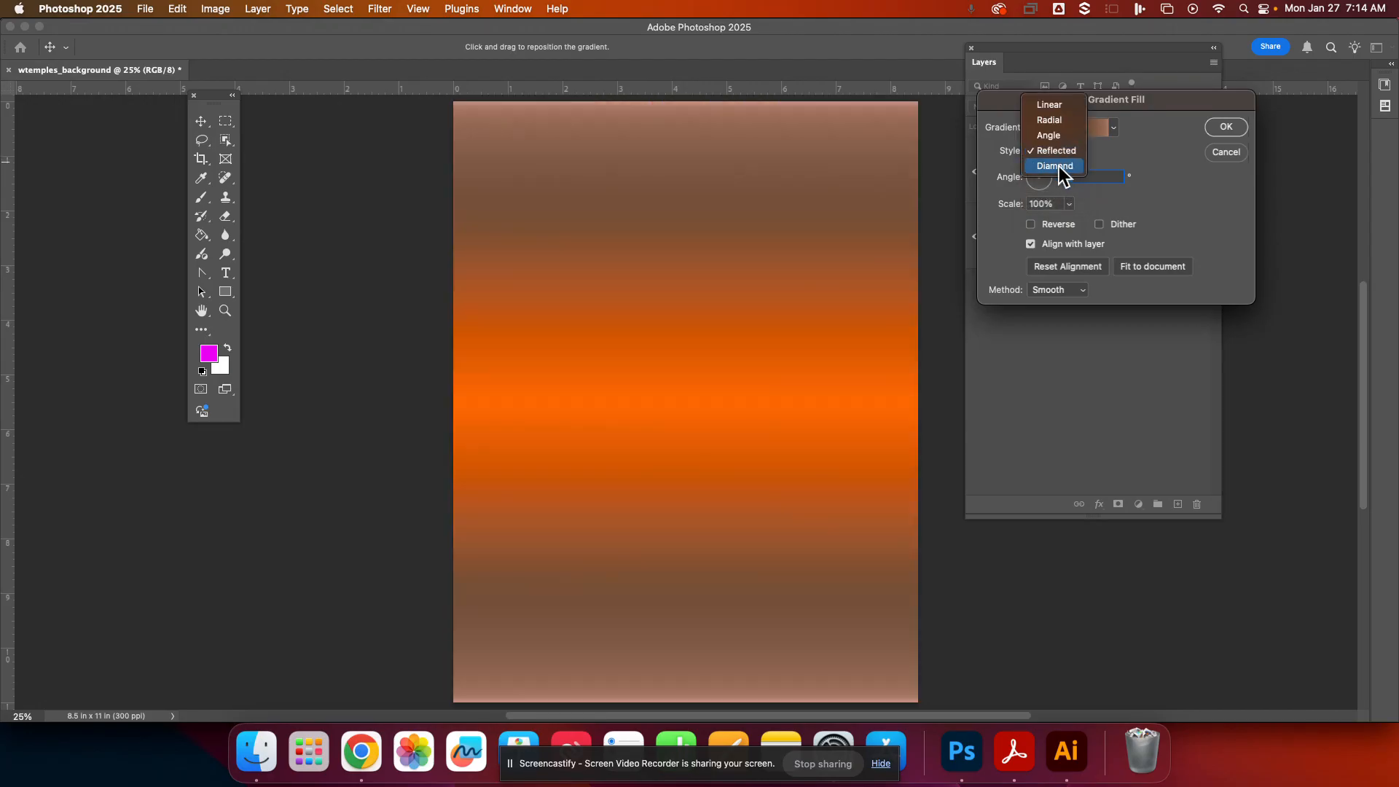
{"action": "left_click", "coordinate": [1060, 166]}
Try scaling the diamond gradient up to 945%, and fit it to the document.
{"action": "left_click", "coordinate": [1068, 204]}
{"action": "left_click_drag", "start_coordinate": [1068, 220], "coordinate": [1101, 230]}
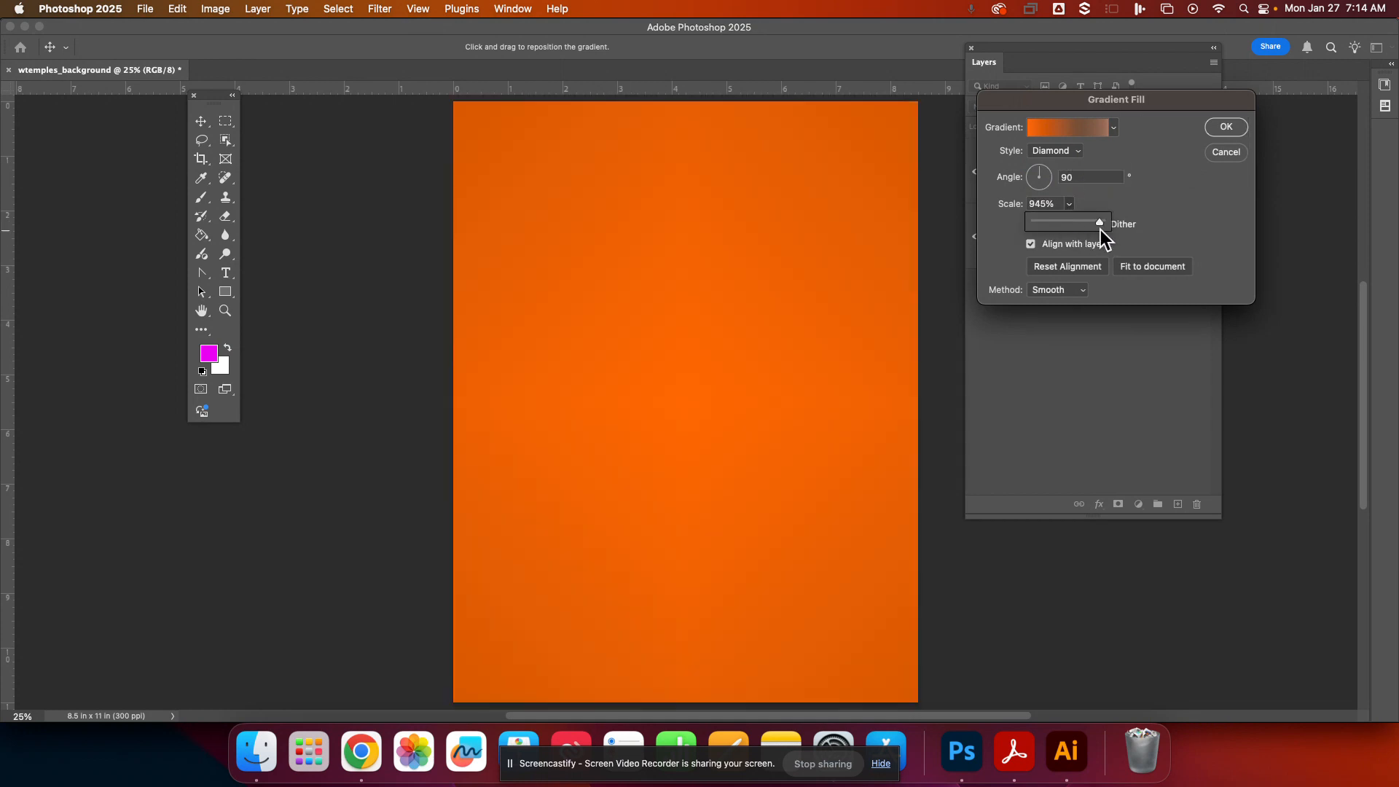
{"action": "left_click", "coordinate": [1143, 263]}
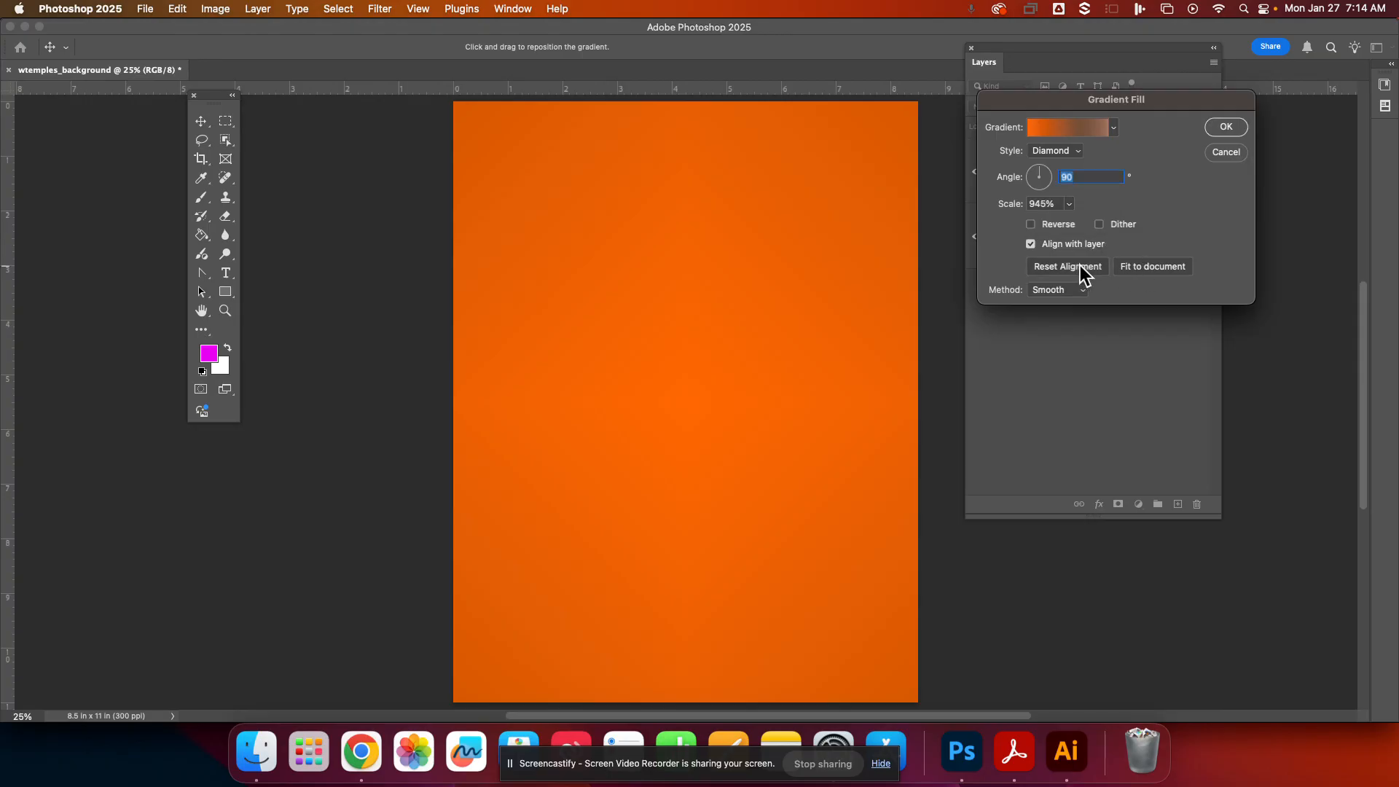
{"action": "left_click", "coordinate": [1139, 269]}
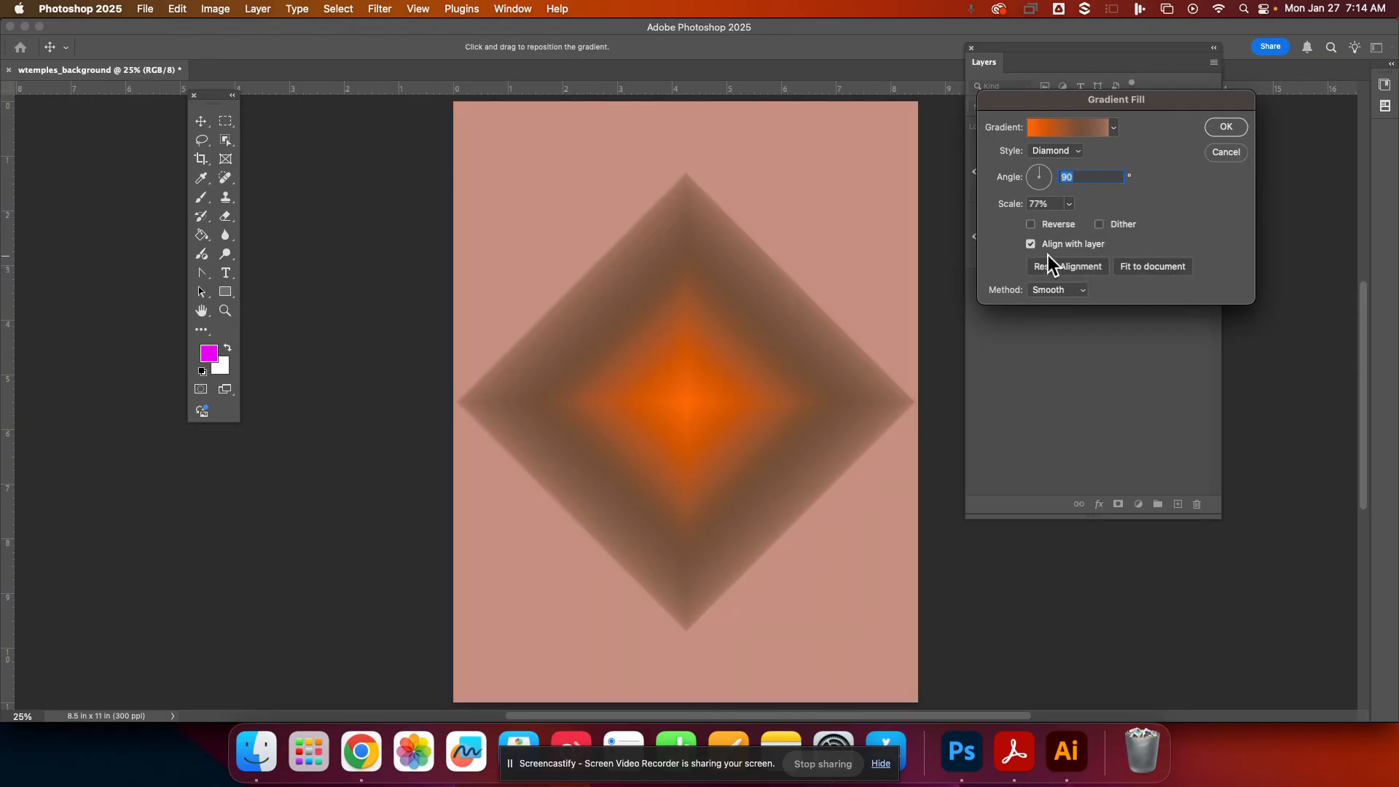
Try the Classic, Linear, Perceptual and Smooth methods on the diamond gradient, and apply Stripes.
{"action": "left_click", "coordinate": [1078, 287]}
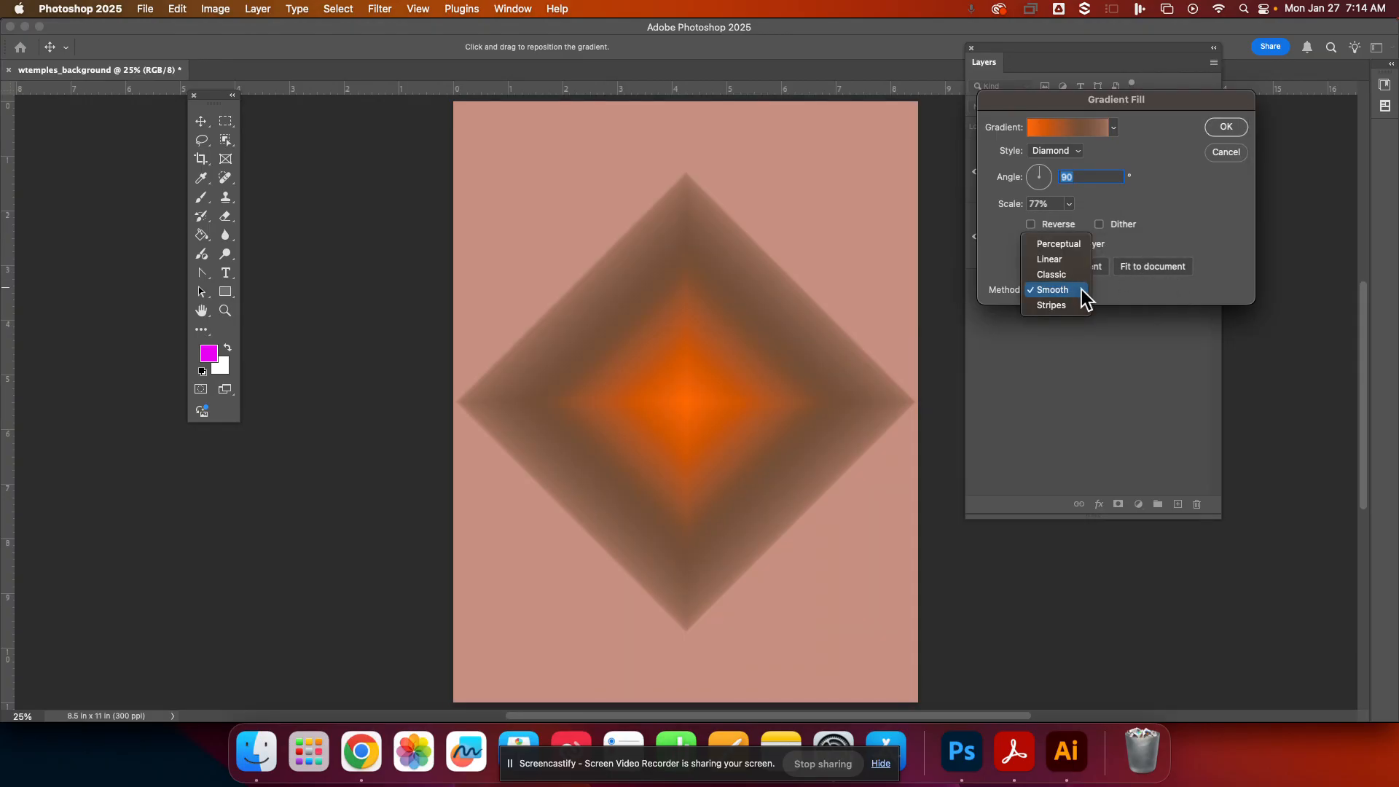
{"action": "left_click", "coordinate": [1074, 275]}
{"action": "left_click", "coordinate": [1078, 291]}
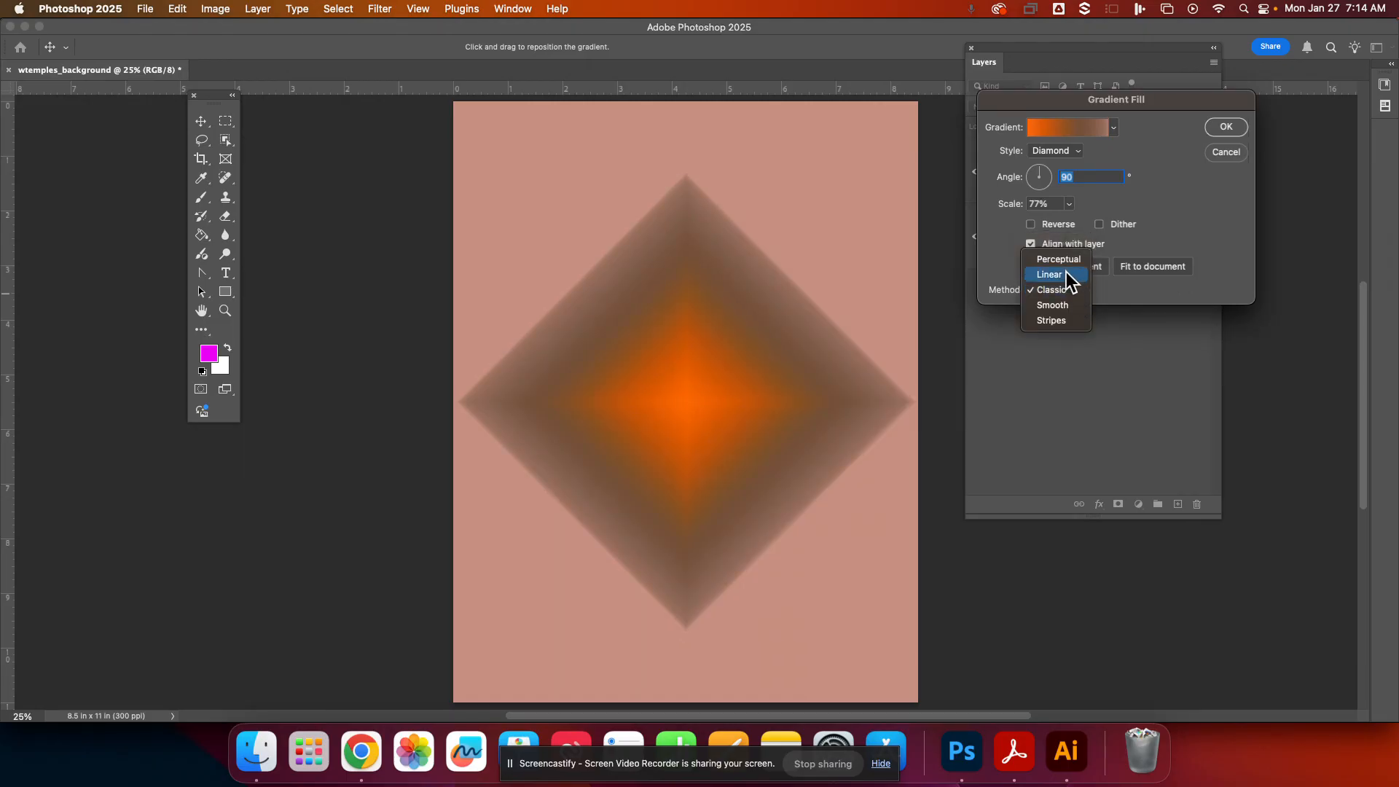
{"action": "left_click", "coordinate": [1069, 274]}
{"action": "left_click", "coordinate": [1074, 285]}
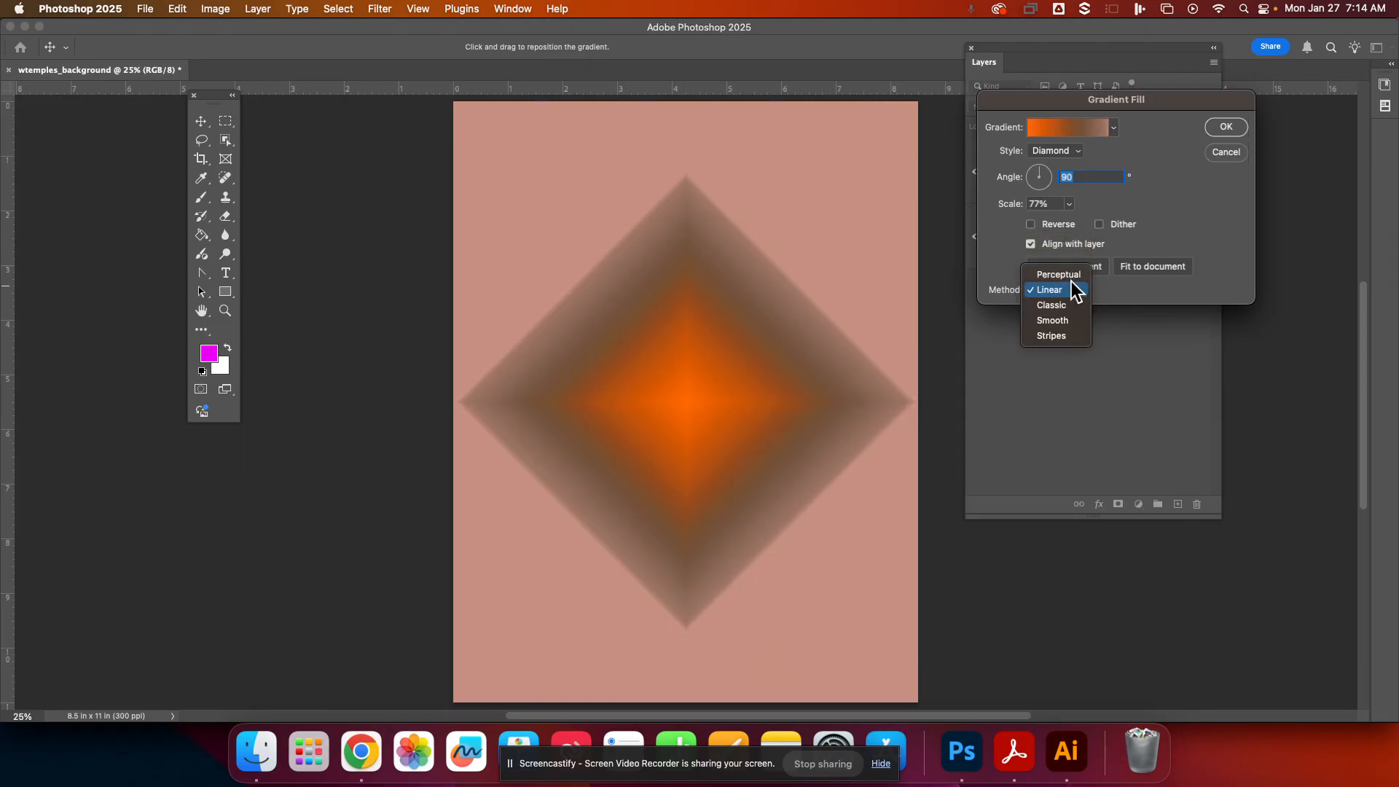
{"action": "left_click", "coordinate": [1071, 275]}
{"action": "left_click", "coordinate": [1070, 292]}
{"action": "left_click", "coordinate": [1066, 335]}
{"action": "left_click", "coordinate": [1057, 290]}
{"action": "left_click", "coordinate": [1057, 307]}
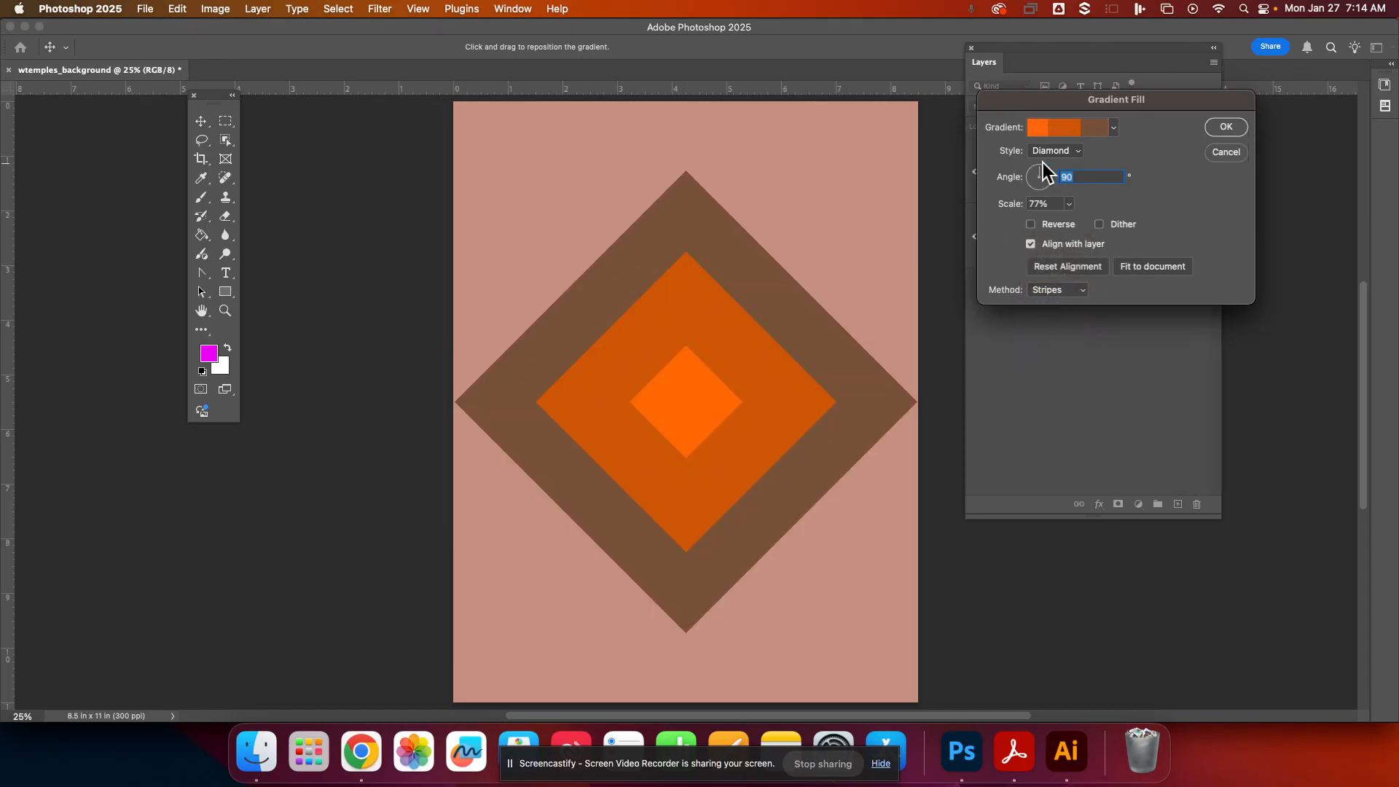
Set the gradient fill's style to Linear and its method to Perceptual, and accept the fill.
{"action": "left_click", "coordinate": [1075, 152]}
{"action": "left_click", "coordinate": [1051, 89]}
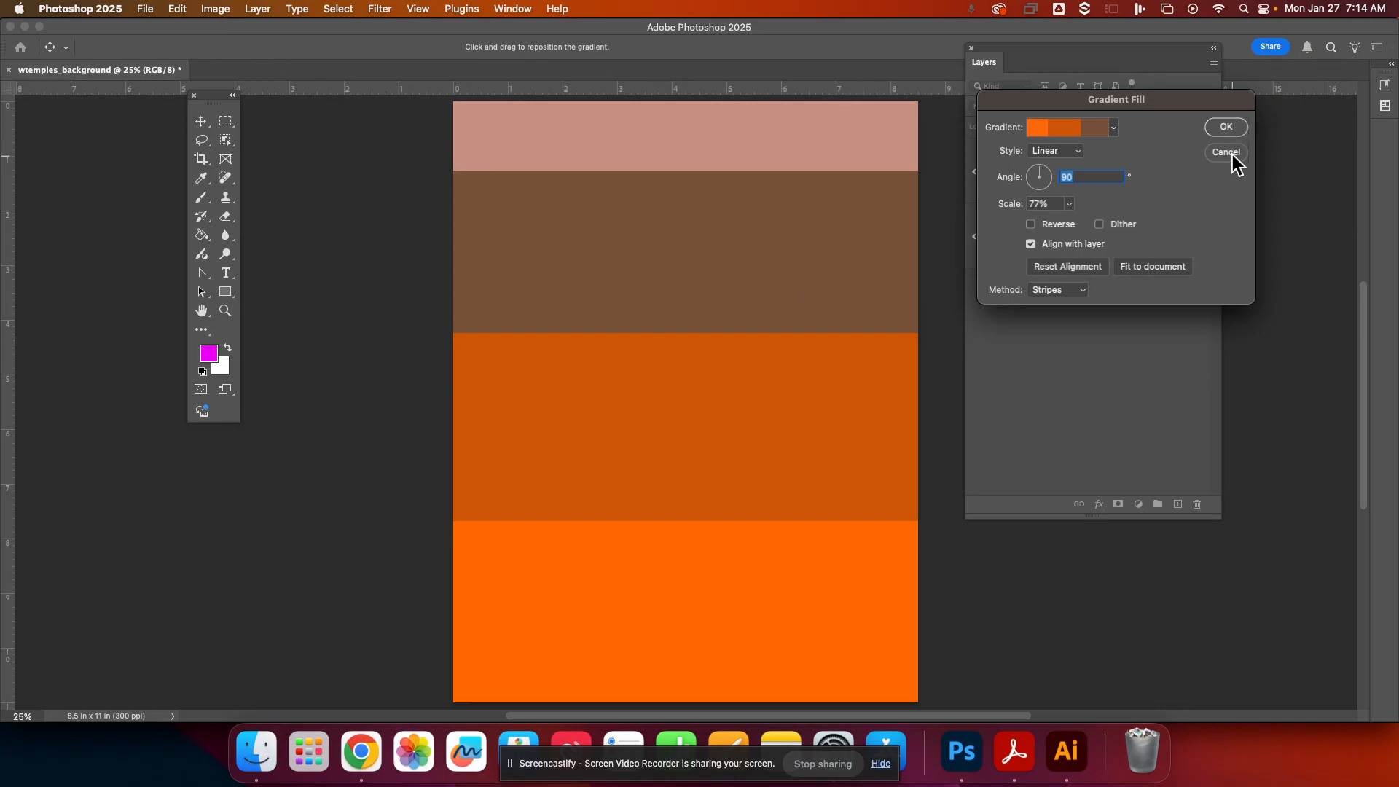
{"action": "left_click", "coordinate": [1051, 292]}
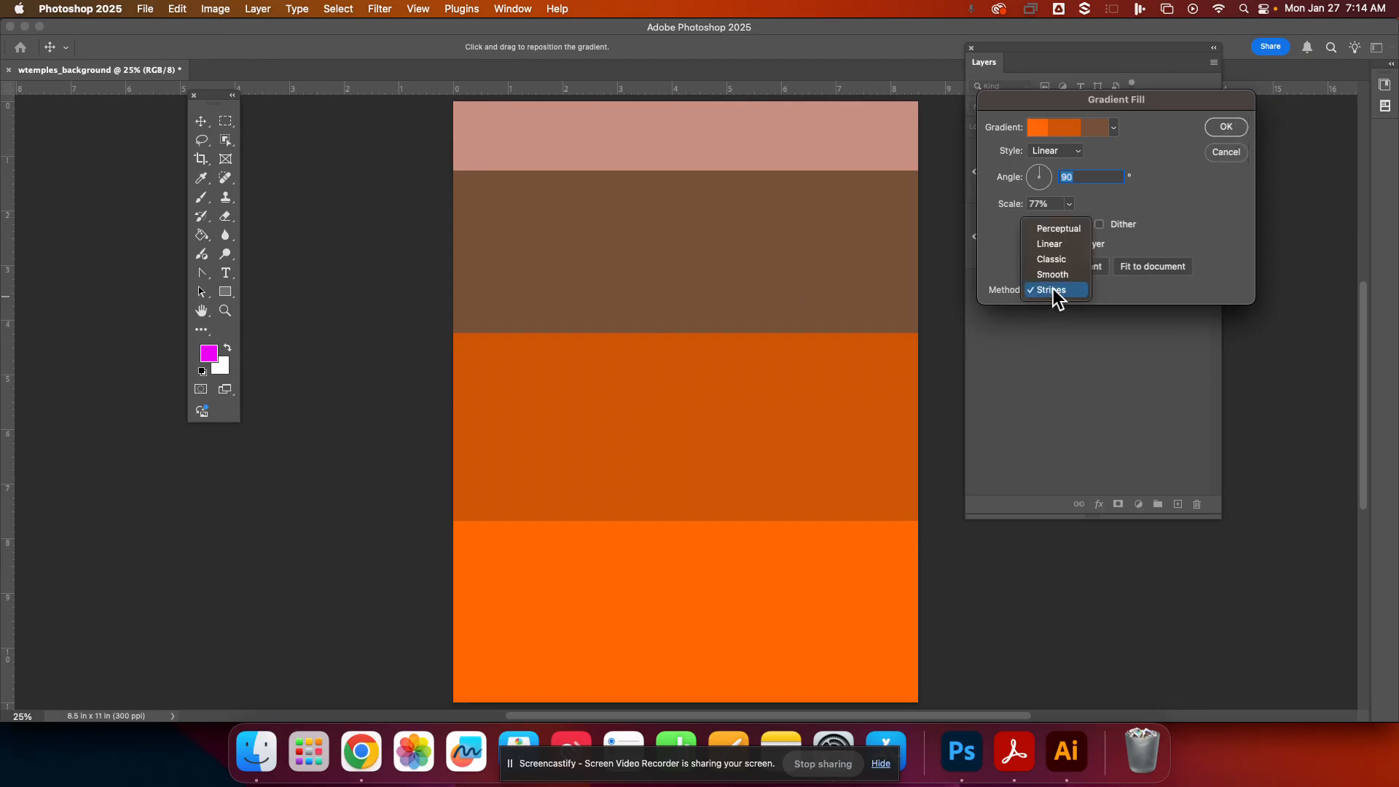
{"action": "key", "text": "Return"}
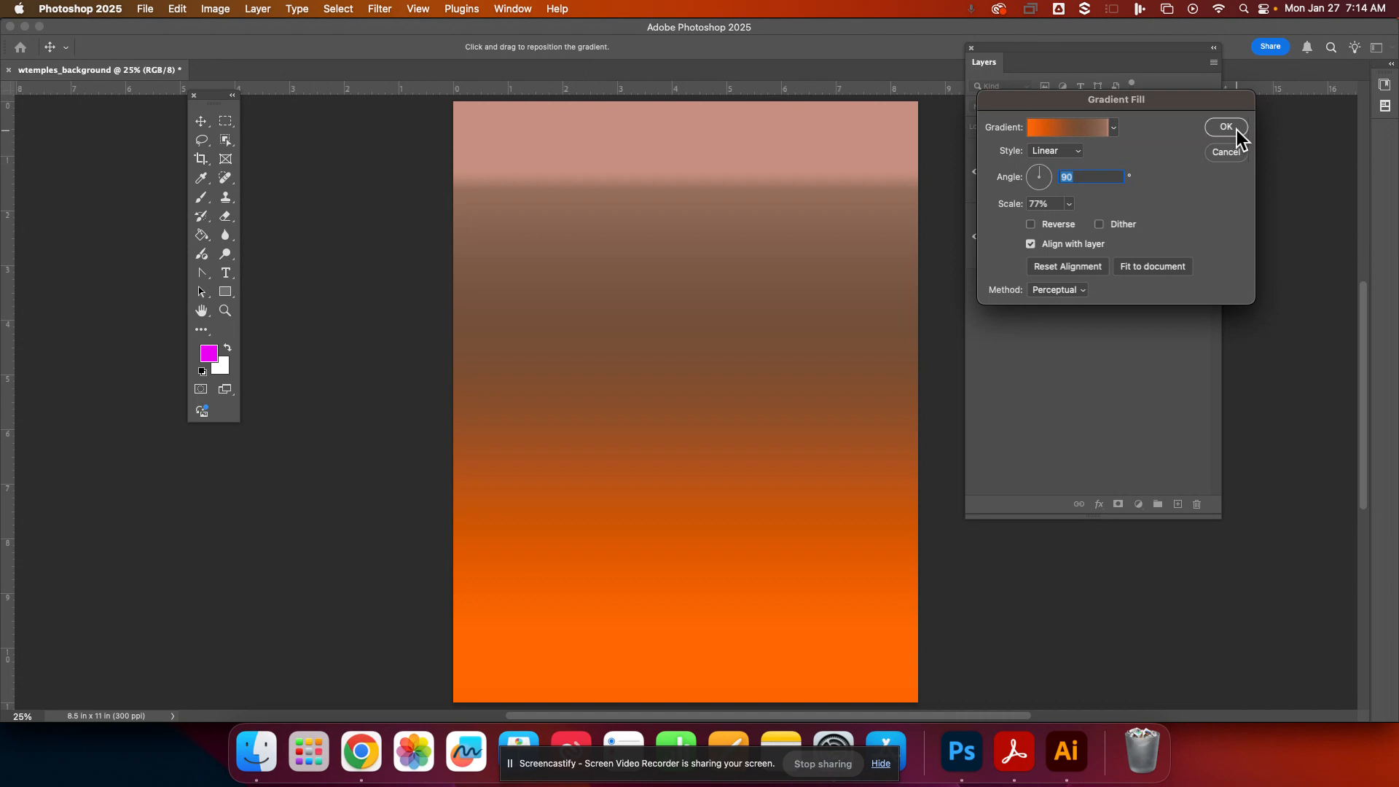
{"action": "left_click", "coordinate": [1228, 129]}
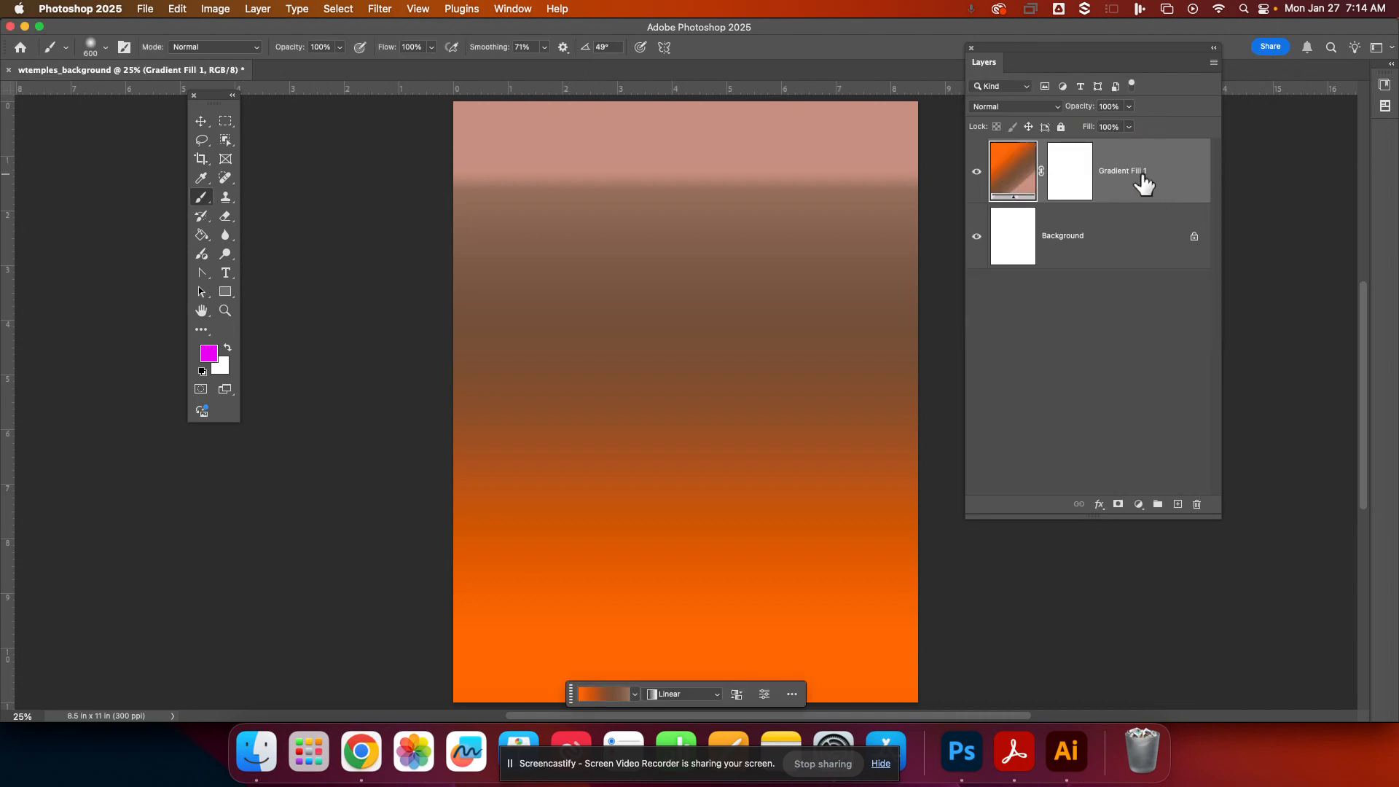
Delete the gradient fill layer, and add a pattern fill on a new layer above the background.
{"action": "left_click_drag", "start_coordinate": [1177, 187], "coordinate": [1196, 504]}
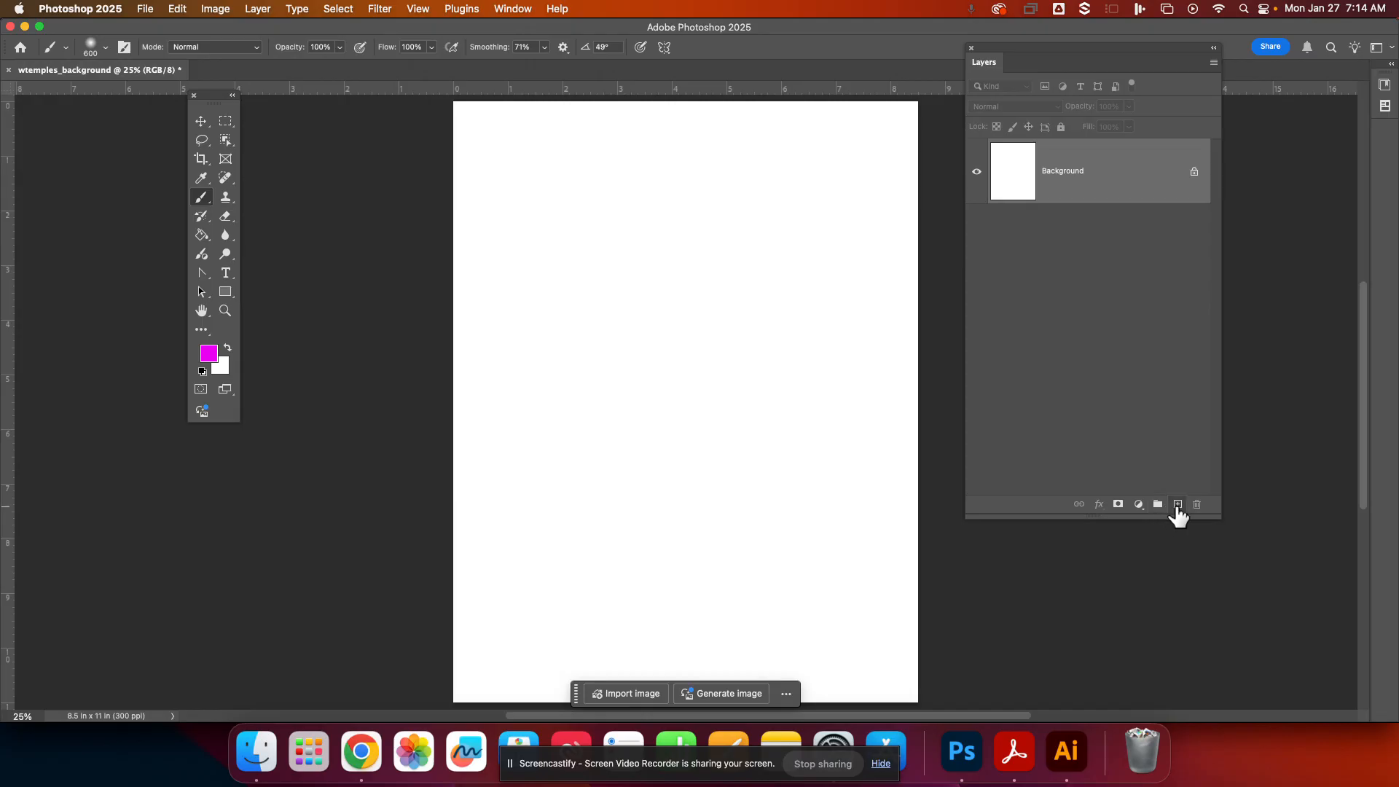
{"action": "left_click", "coordinate": [1177, 504]}
{"action": "left_click", "coordinate": [1138, 505]}
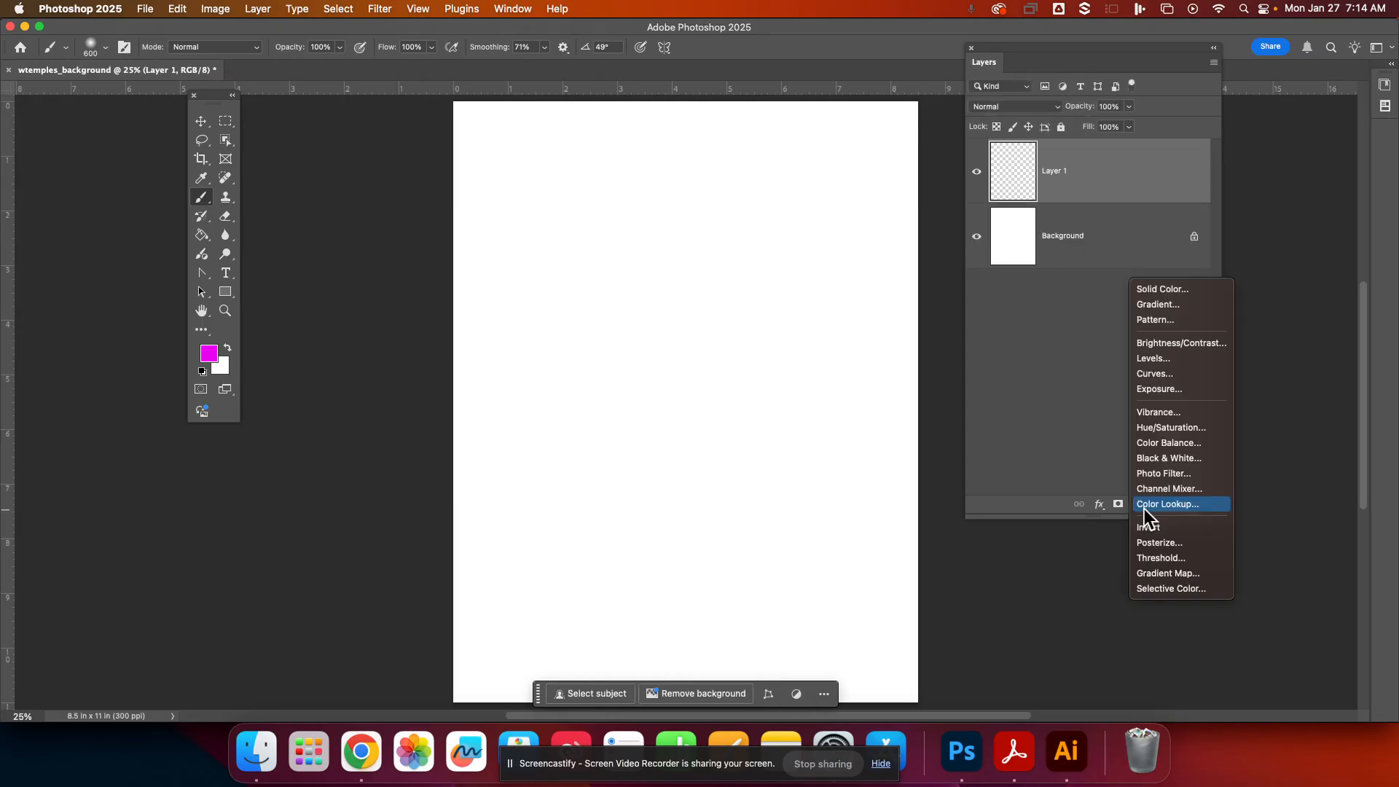
{"action": "left_click", "coordinate": [1157, 319]}
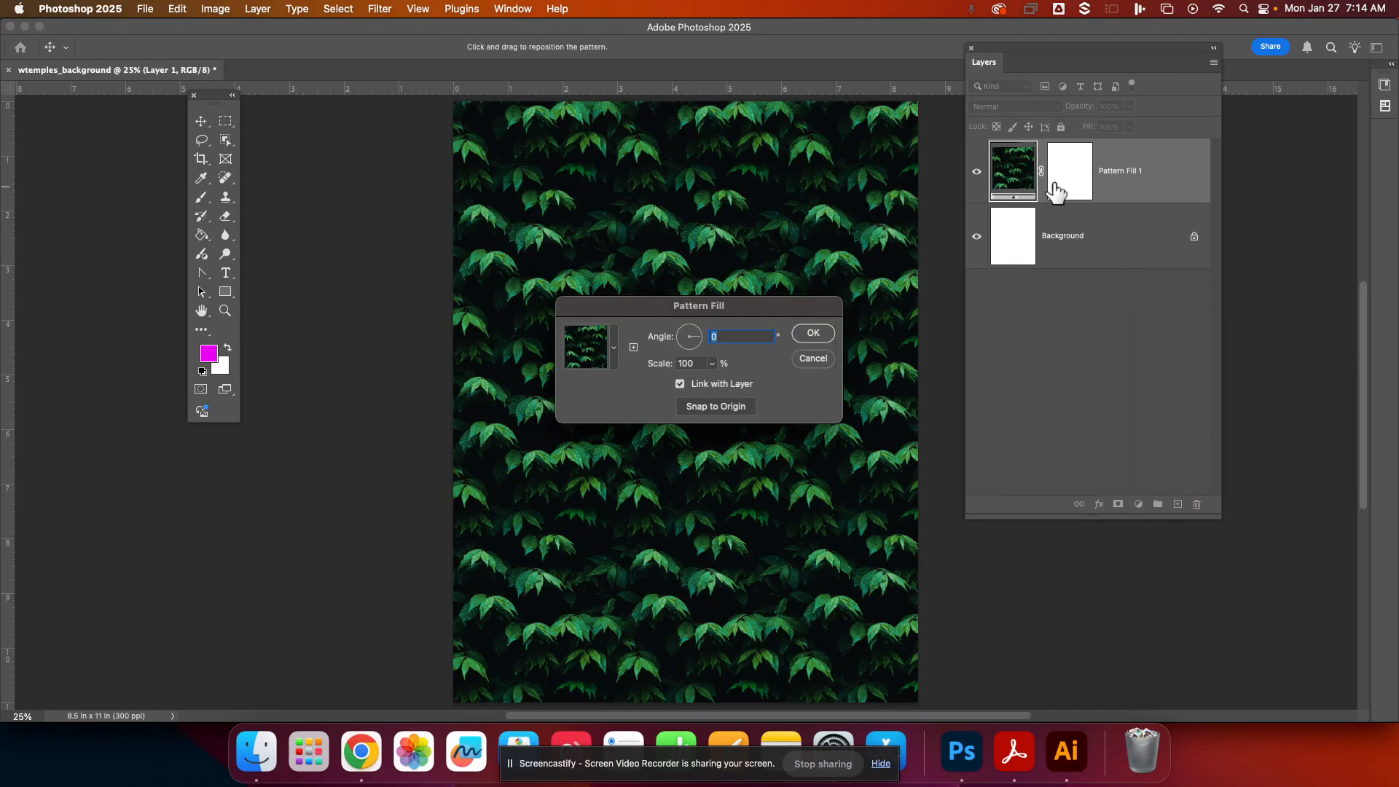
Expand the Trees, Grass and Water pattern groups, try the Trees patterns, and apply the green conifer one to the fill.
{"action": "left_click_drag", "start_coordinate": [777, 305], "coordinate": [1092, 310]}
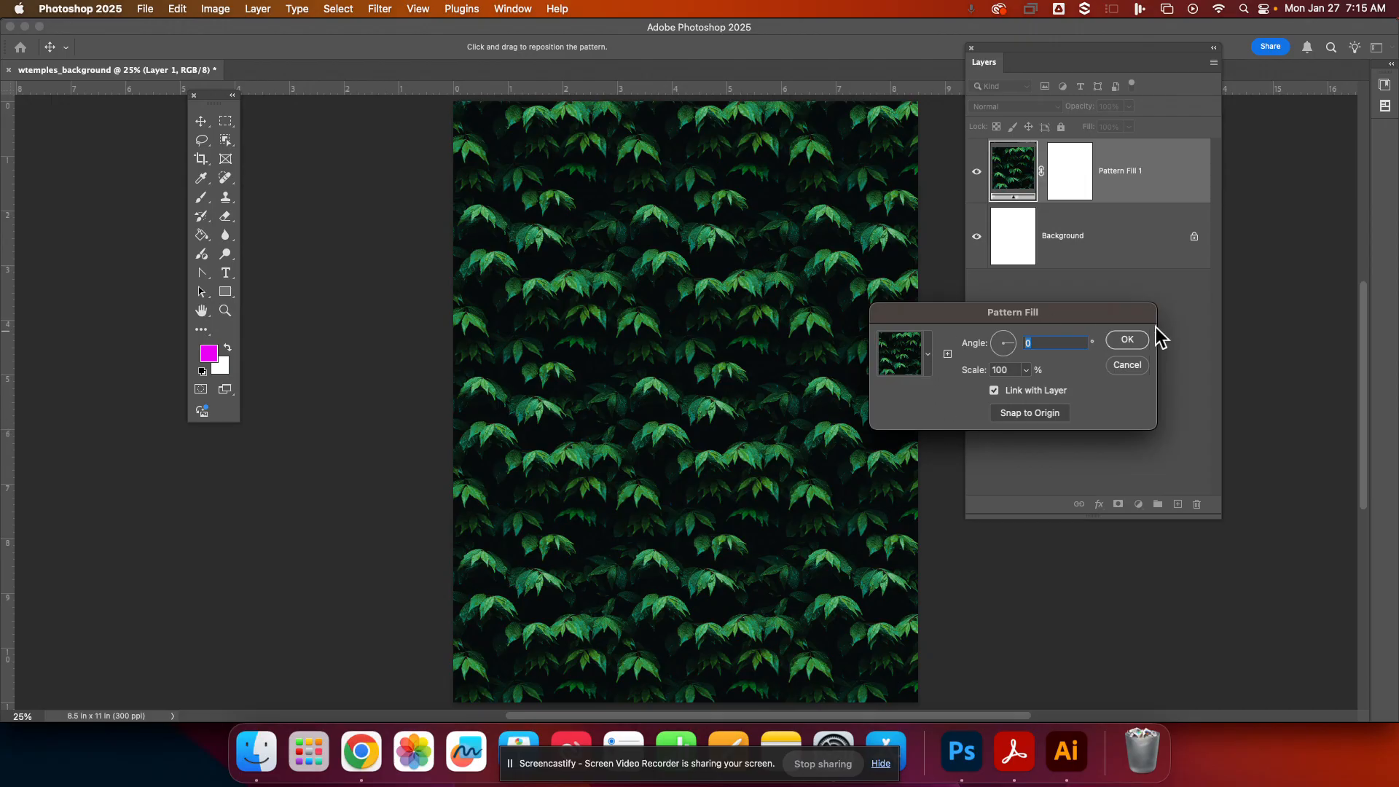
{"action": "left_click", "coordinate": [928, 356]}
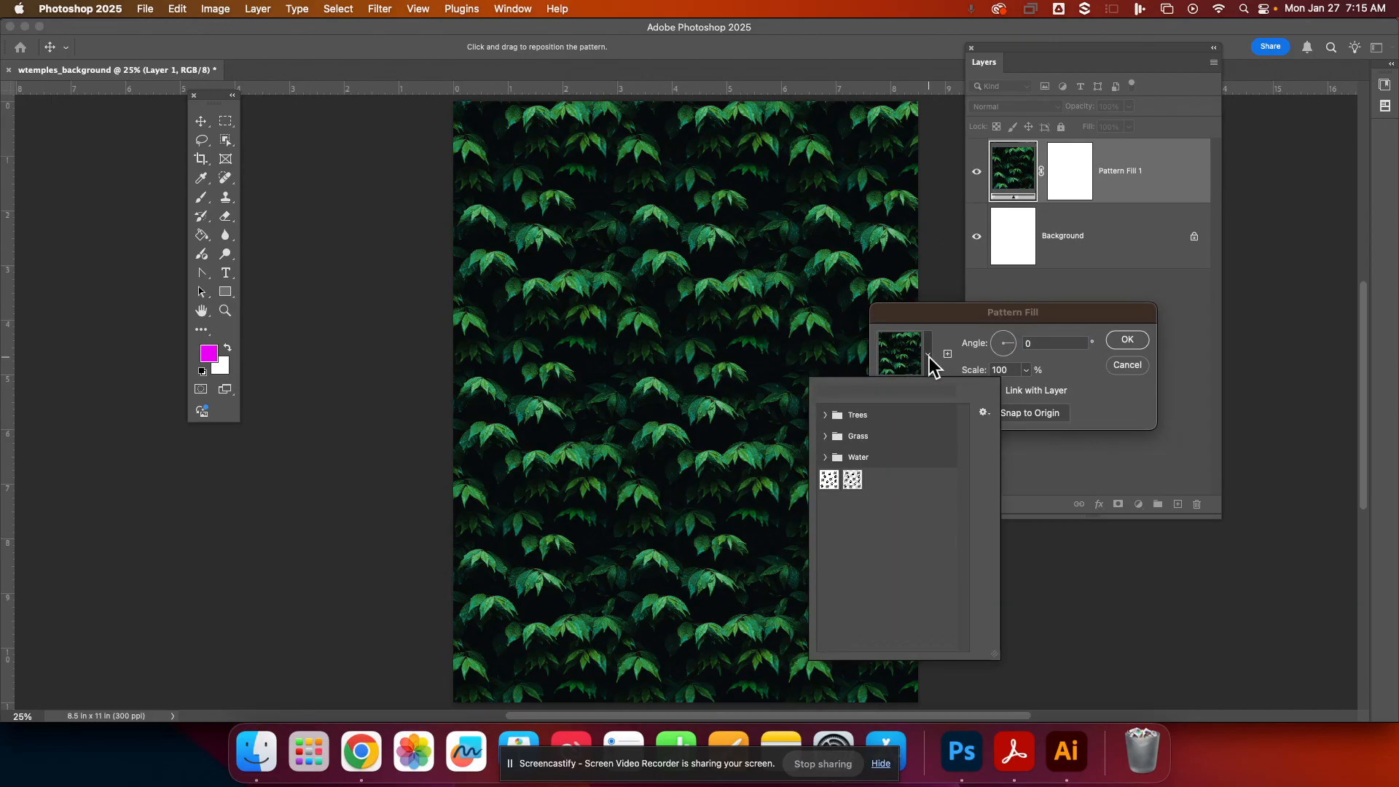
{"action": "left_click", "coordinate": [824, 457]}
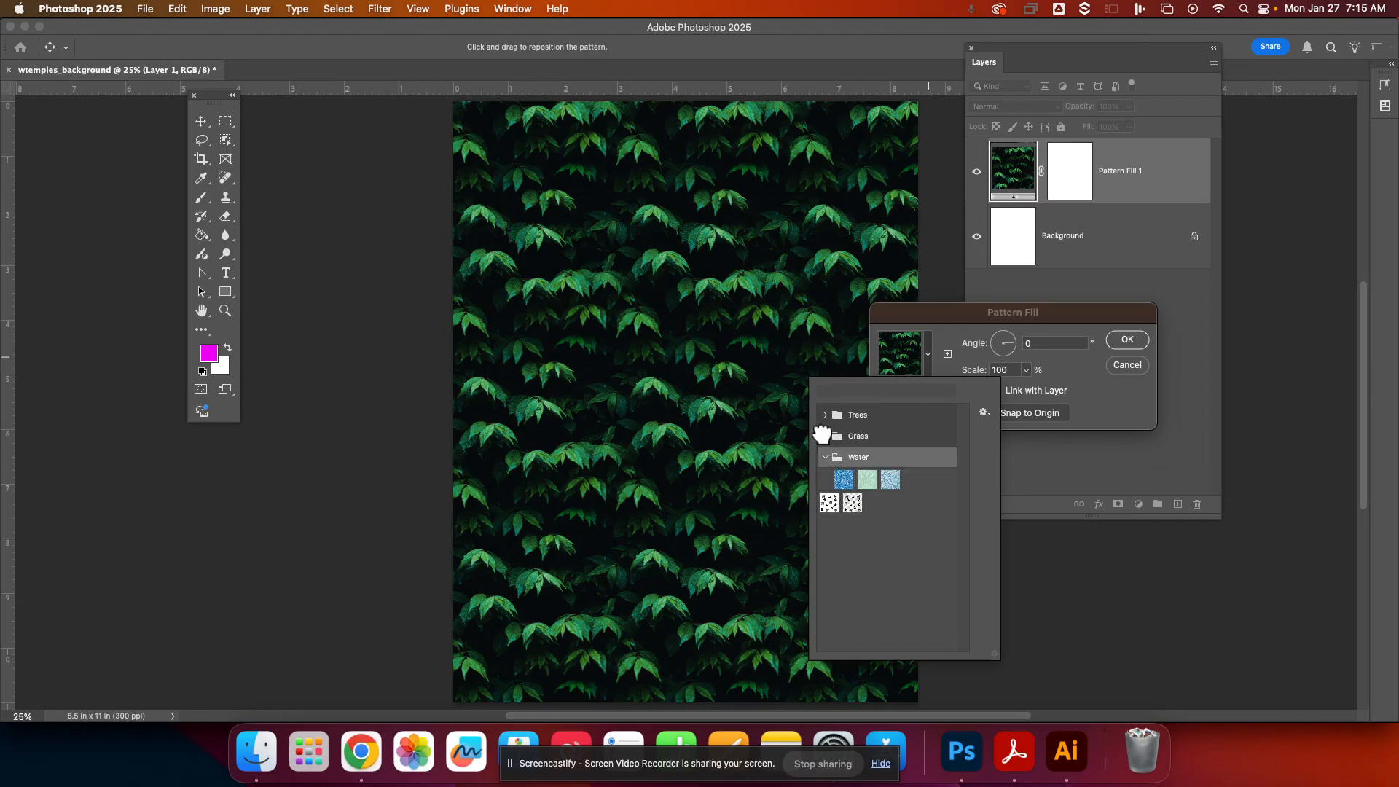
{"action": "left_click", "coordinate": [824, 435]}
{"action": "left_click", "coordinate": [826, 415]}
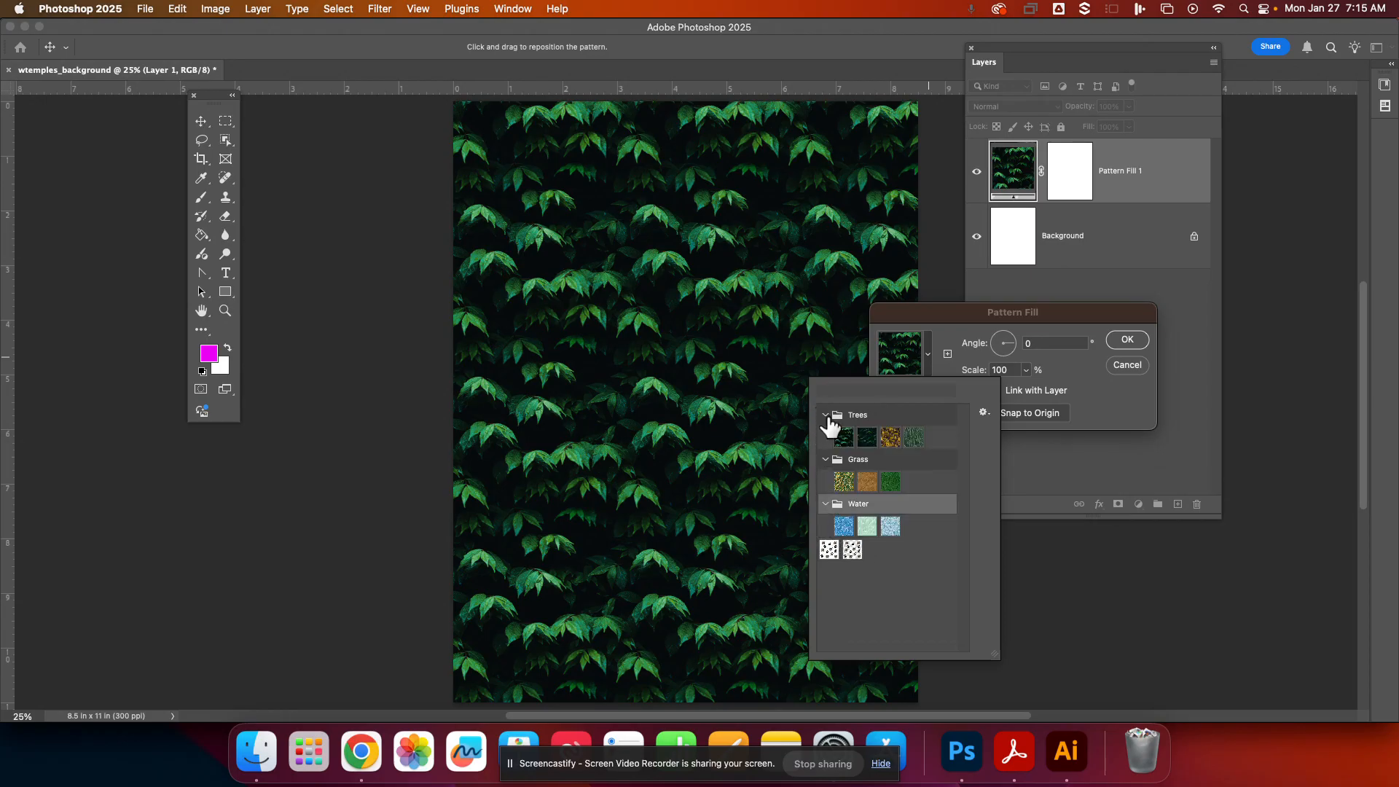
{"action": "left_click", "coordinate": [912, 437]}
{"action": "left_click", "coordinate": [891, 439]}
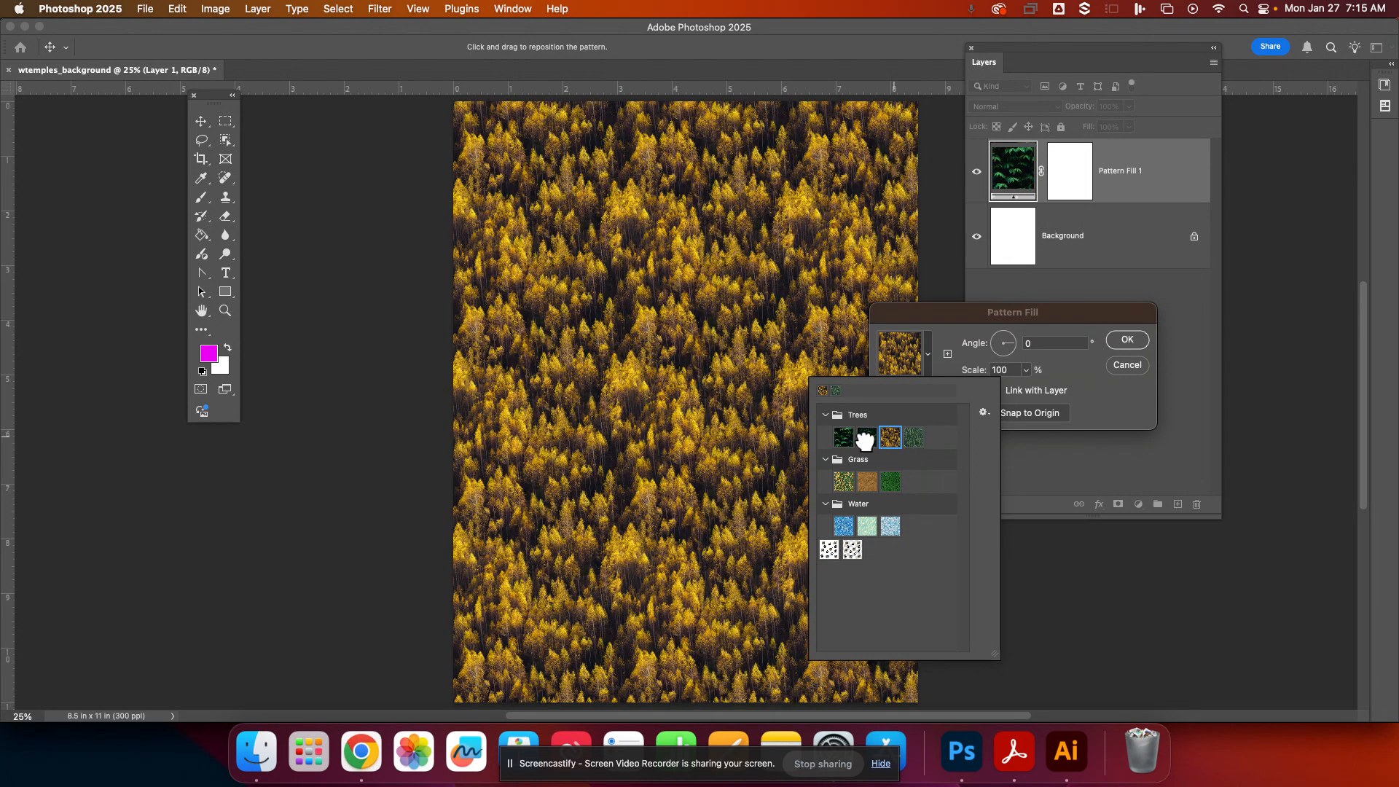
{"action": "left_click", "coordinate": [867, 438]}
{"action": "left_click", "coordinate": [844, 438]}
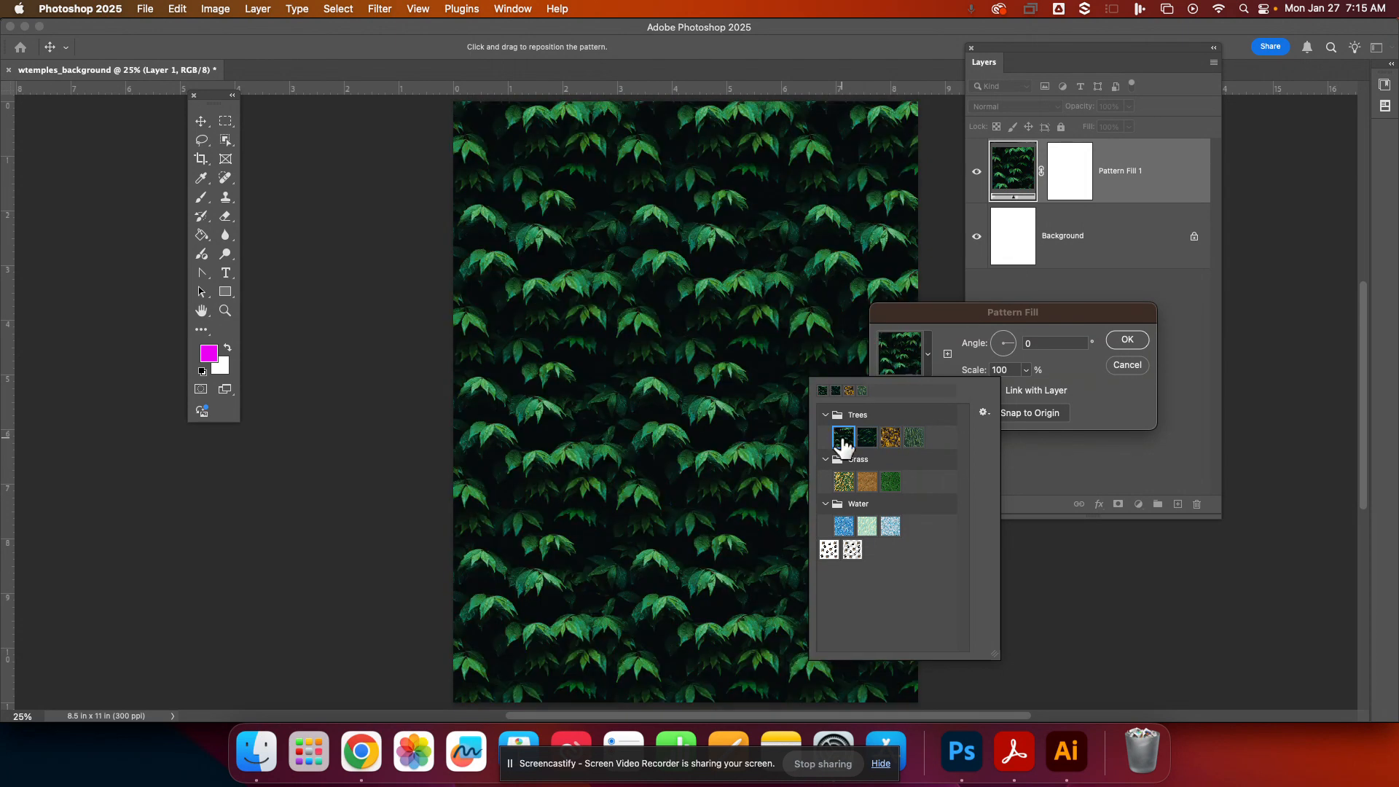
{"action": "left_click", "coordinate": [913, 438]}
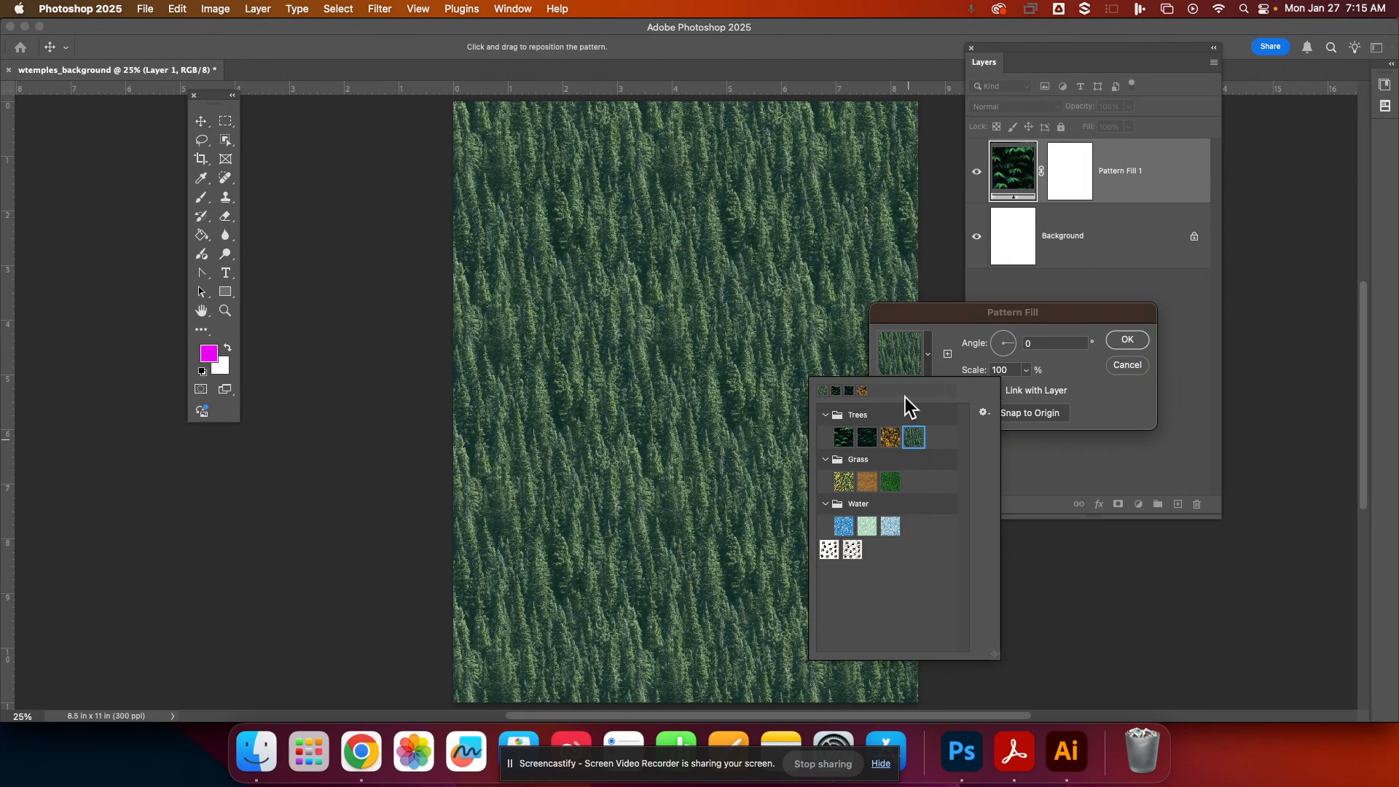
Rotate the pattern fill to about -14°, scale it to 704%, and save the pattern as a preset.
{"action": "left_click", "coordinate": [1090, 405]}
{"action": "left_click_drag", "start_coordinate": [1013, 343], "coordinate": [1012, 336]}
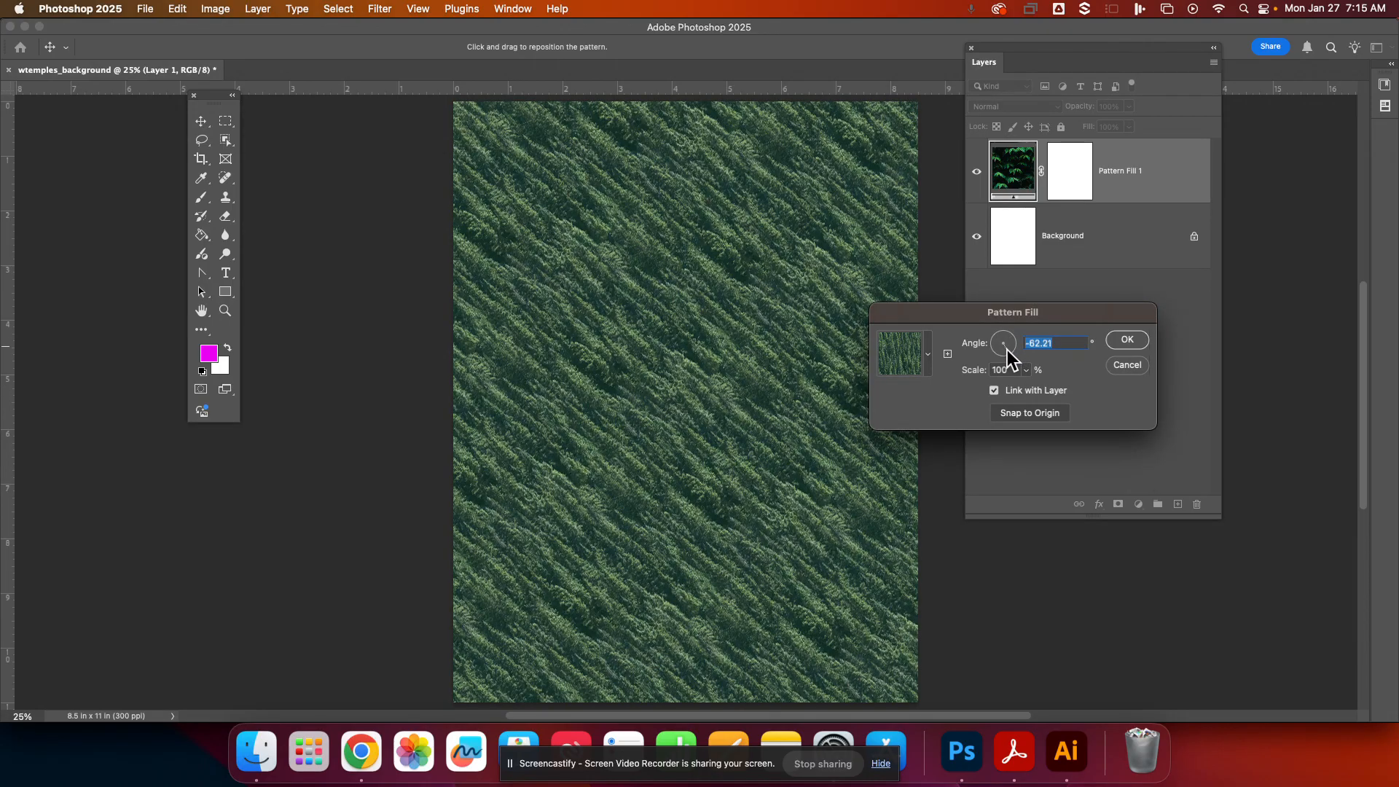
{"action": "left_click", "coordinate": [1006, 349]}
{"action": "left_click", "coordinate": [1025, 371]}
{"action": "left_click_drag", "start_coordinate": [1051, 392], "coordinate": [1014, 345]}
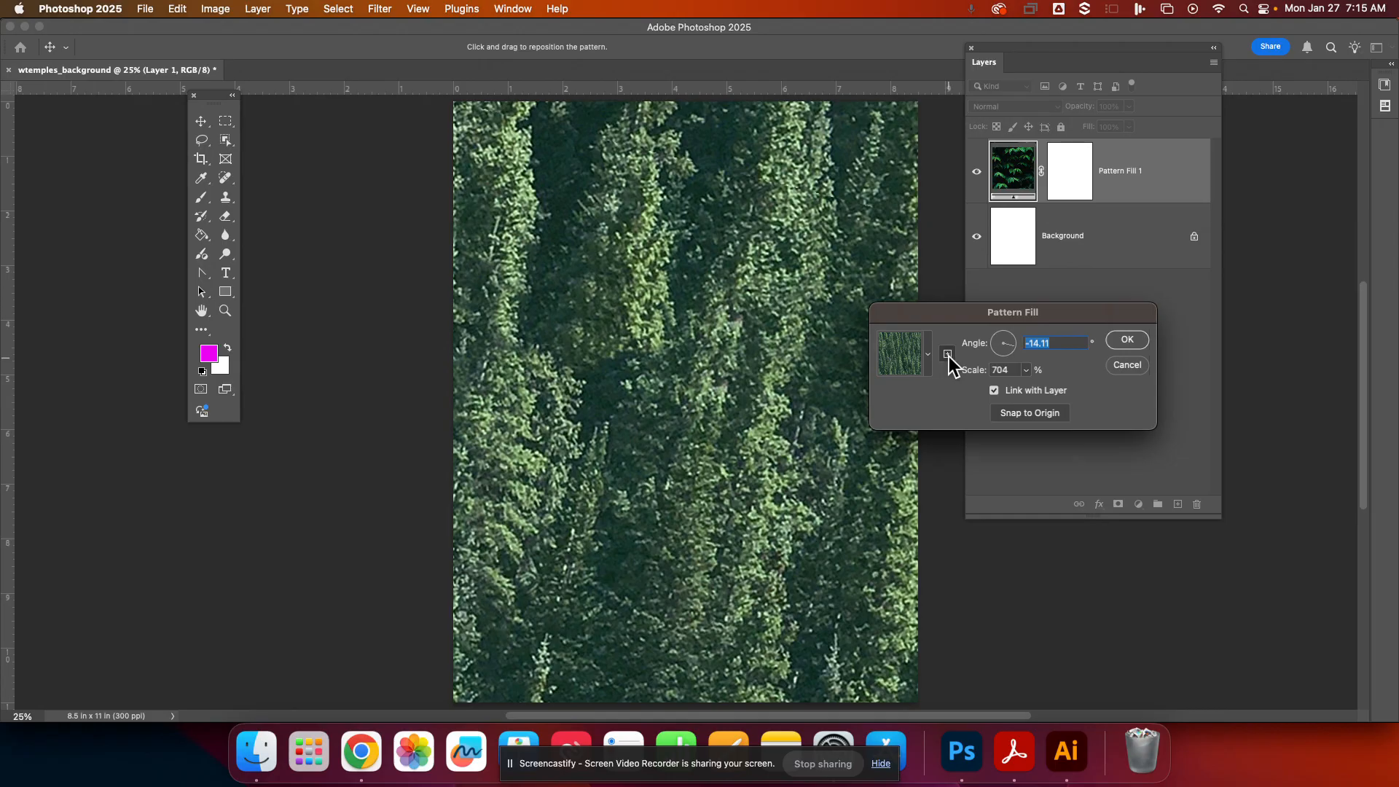
Examine the pattern picker's options and the folder offered for importing patterns, without importing anything.
{"action": "left_click", "coordinate": [930, 355]}
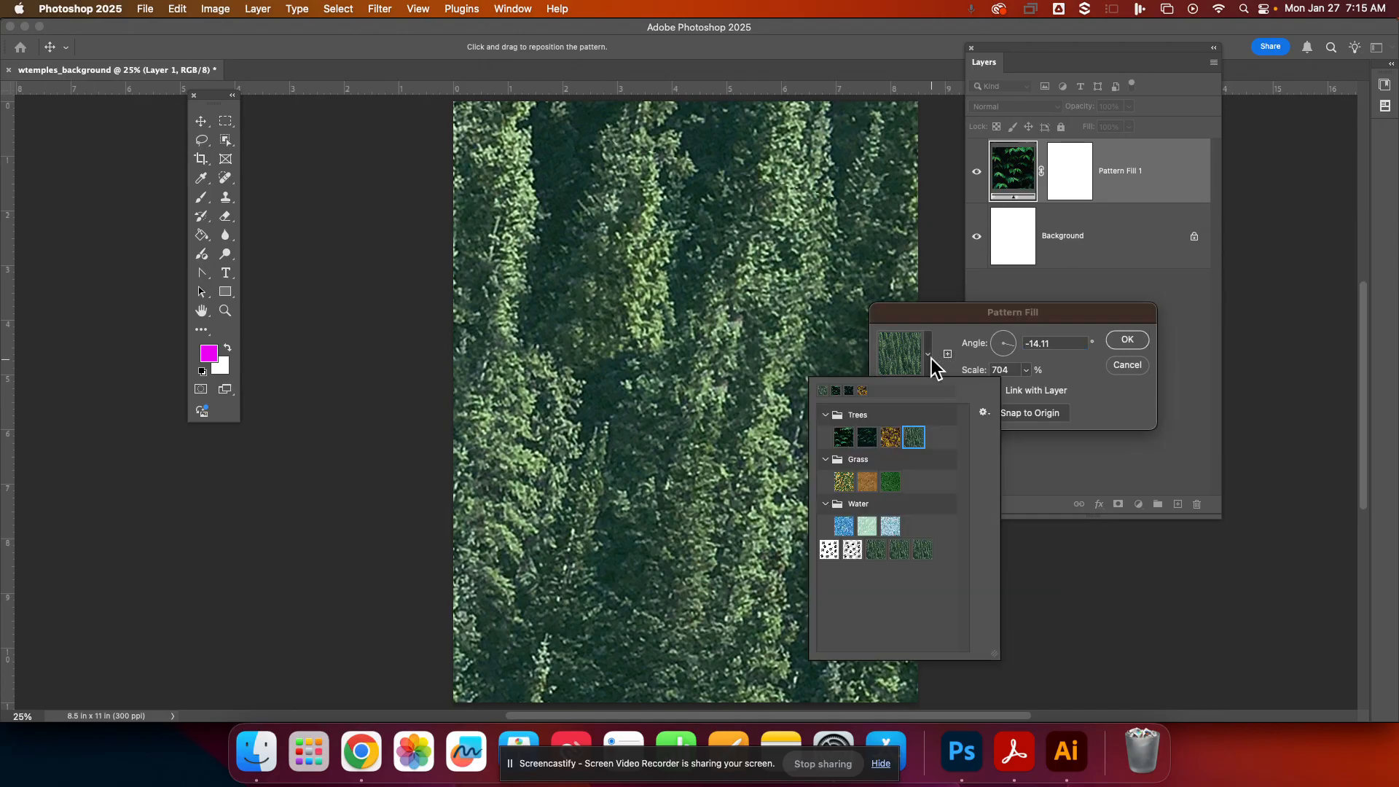
{"action": "left_click", "coordinate": [981, 411]}
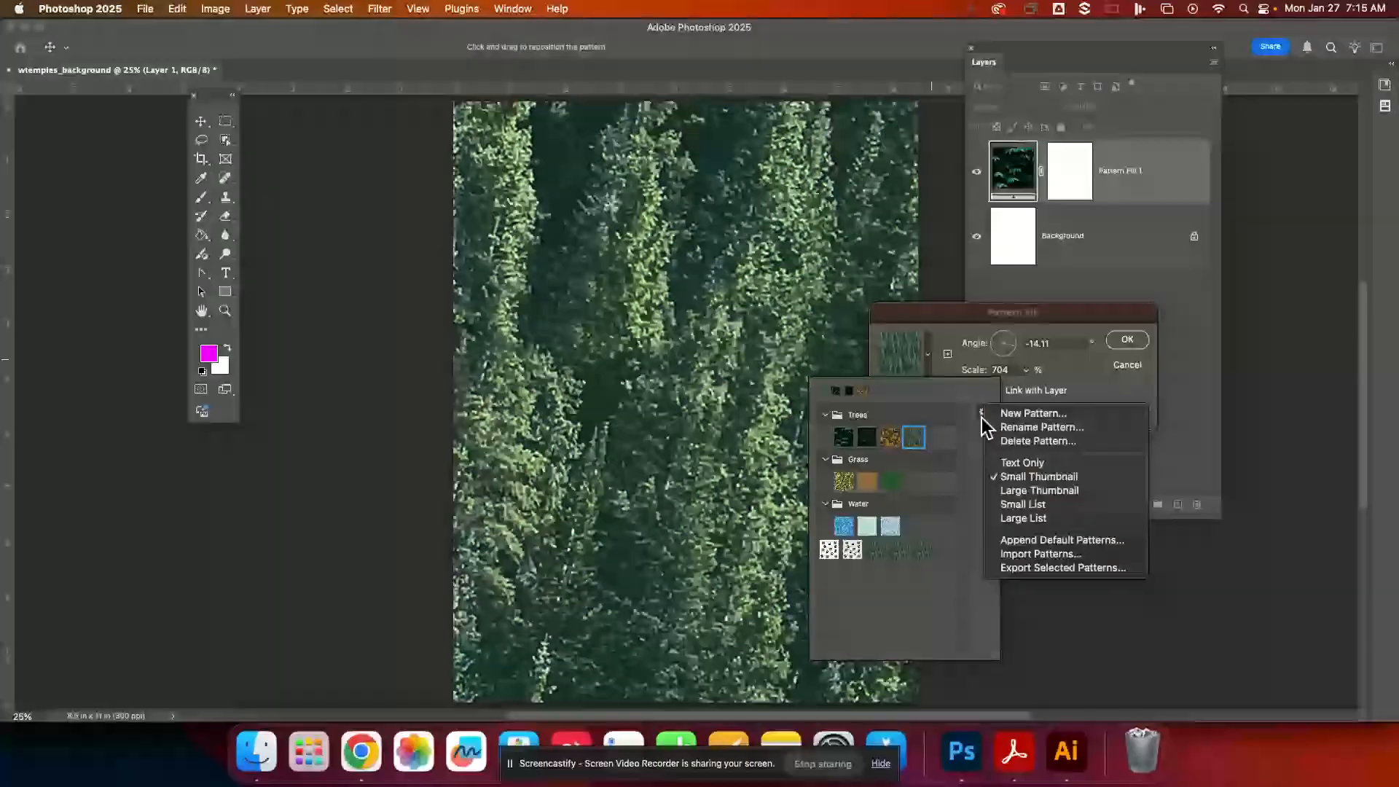
{"action": "left_click", "coordinate": [982, 413]}
{"action": "left_click", "coordinate": [905, 357]}
{"action": "left_click", "coordinate": [906, 357]}
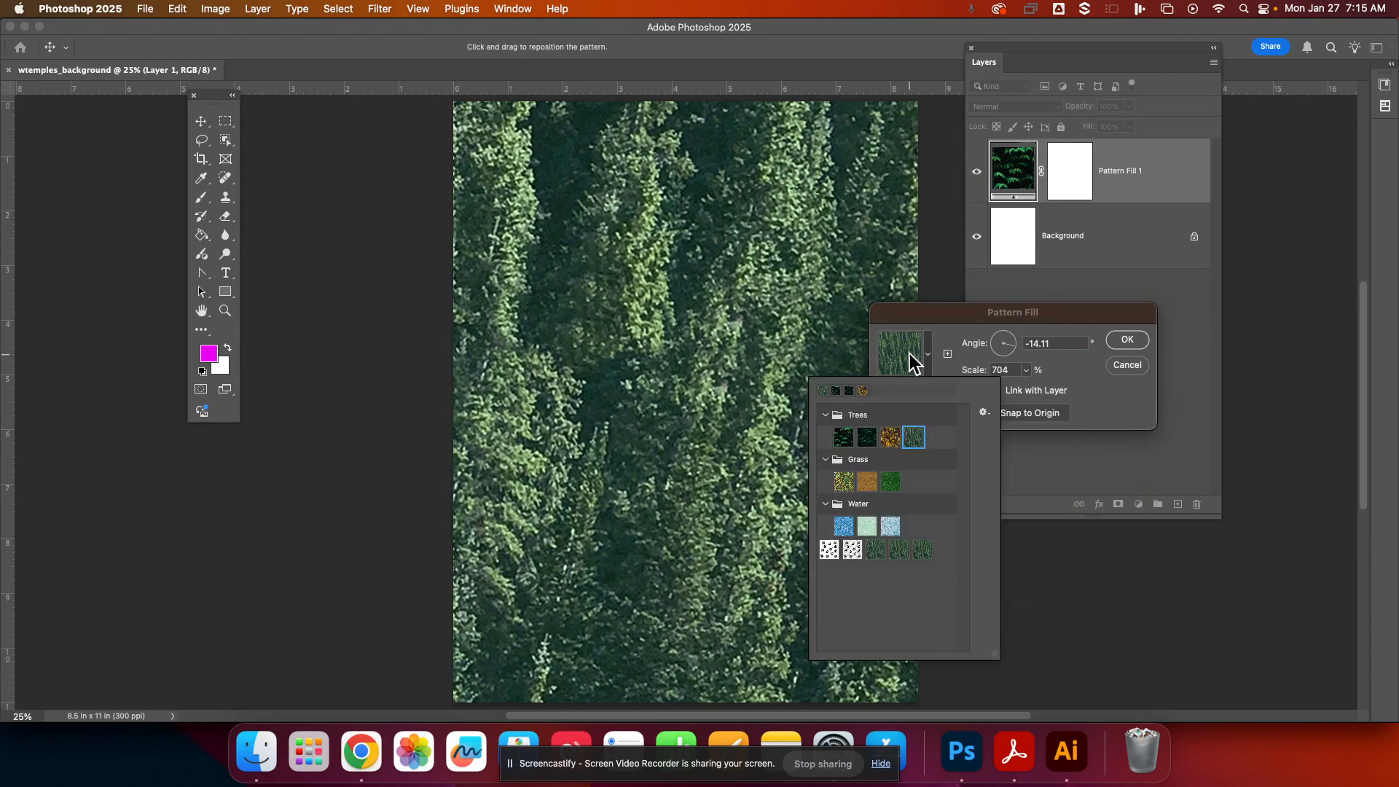
{"action": "left_click", "coordinate": [983, 412]}
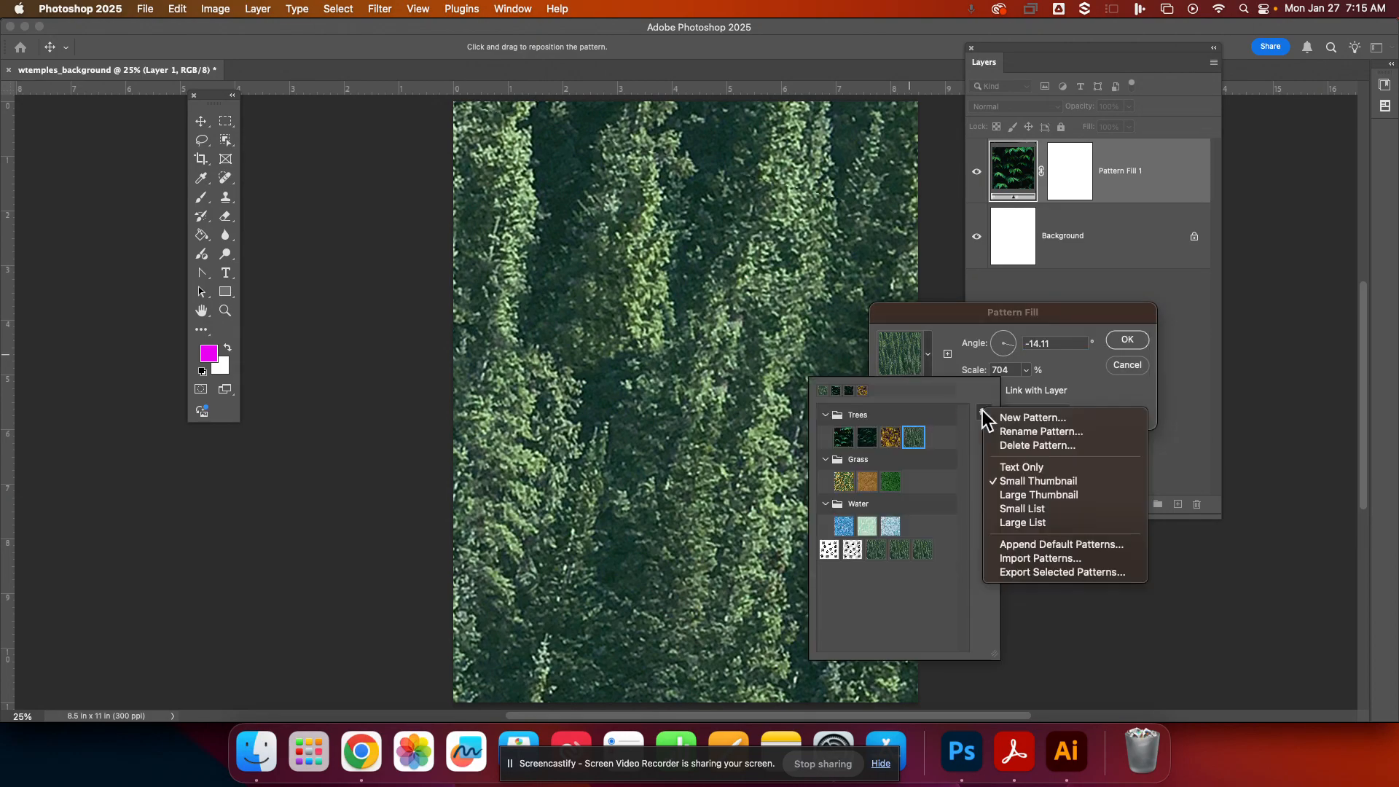
{"action": "left_click", "coordinate": [1038, 557]}
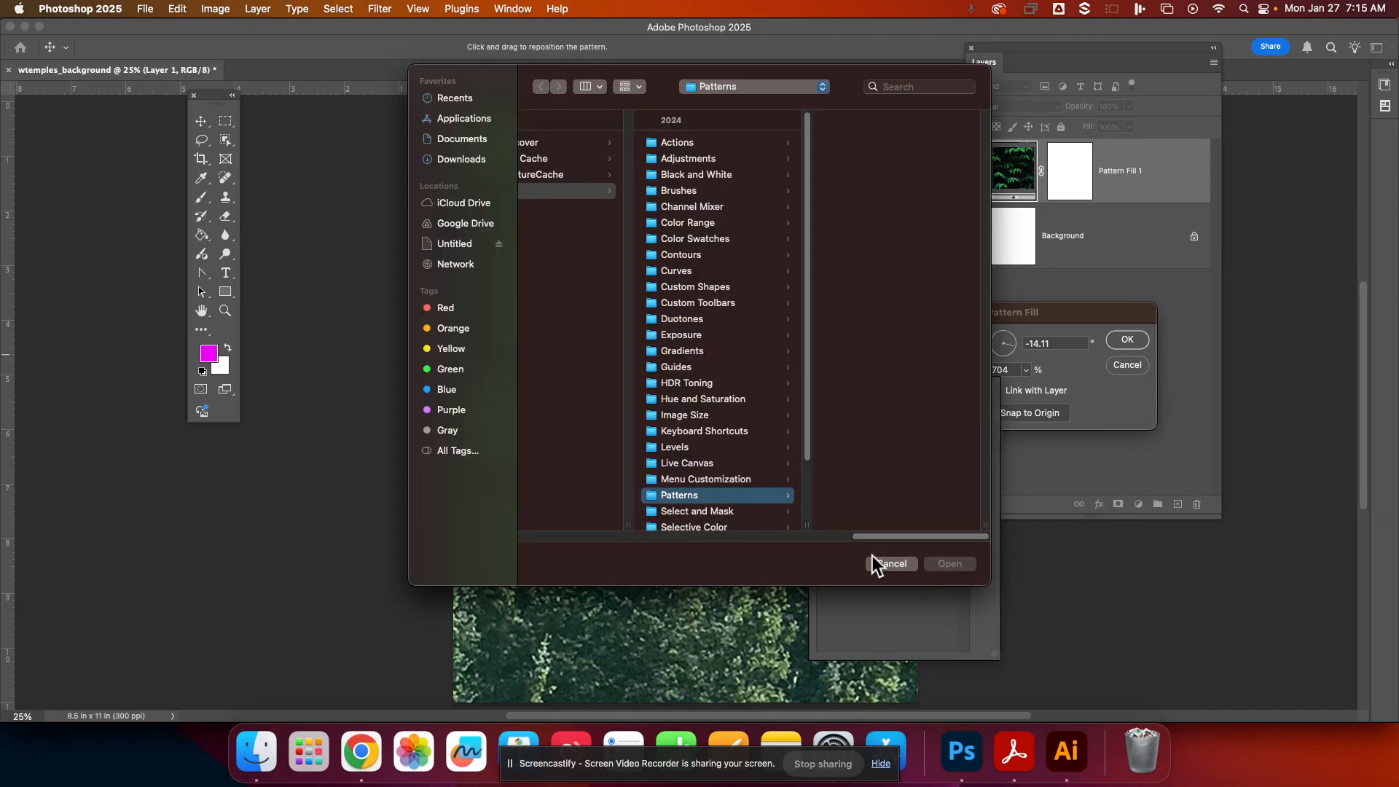
{"action": "left_click", "coordinate": [878, 558]}
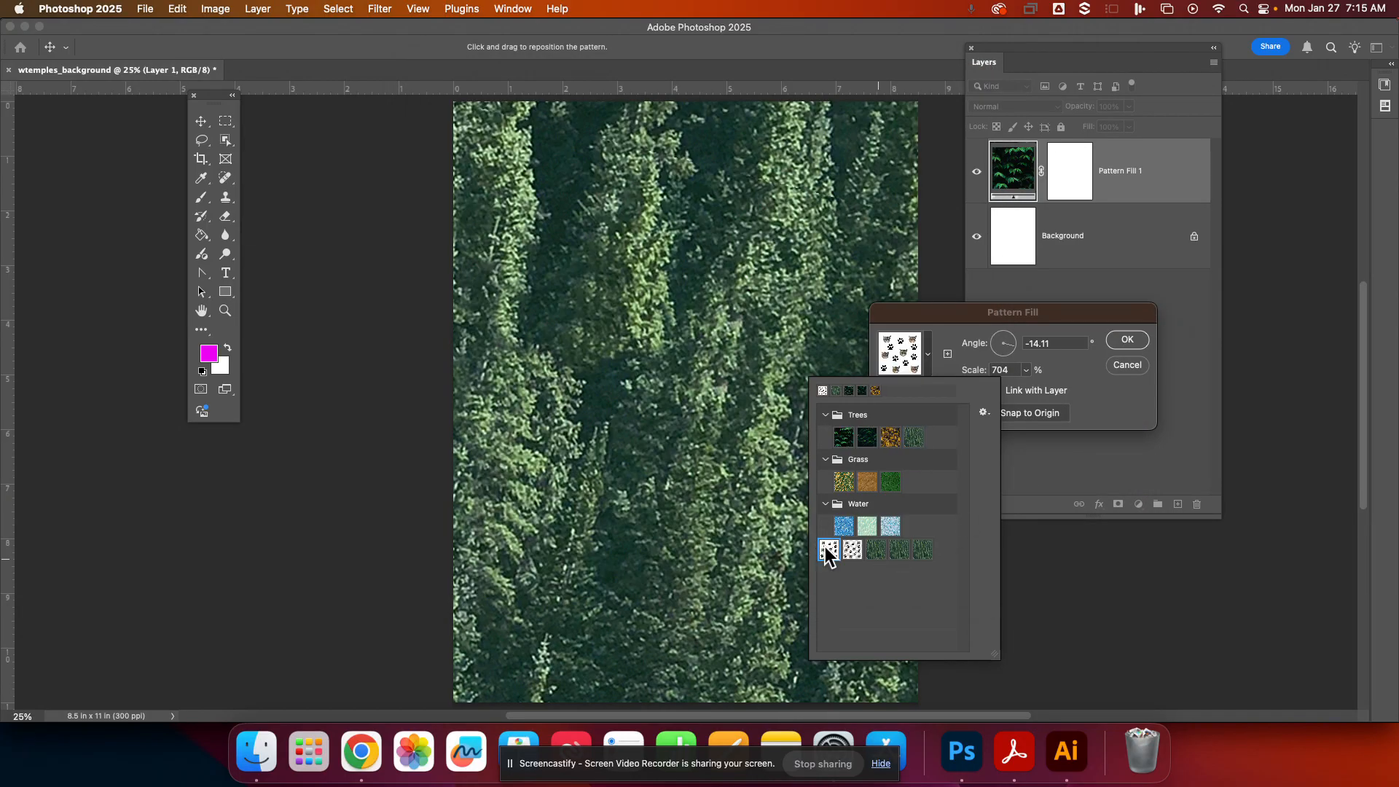
Try the two ungrouped cat and paw-print patterns, and accept the fill with the first saved conifer pattern.
{"action": "left_click", "coordinate": [829, 549]}
{"action": "left_click", "coordinate": [853, 550]}
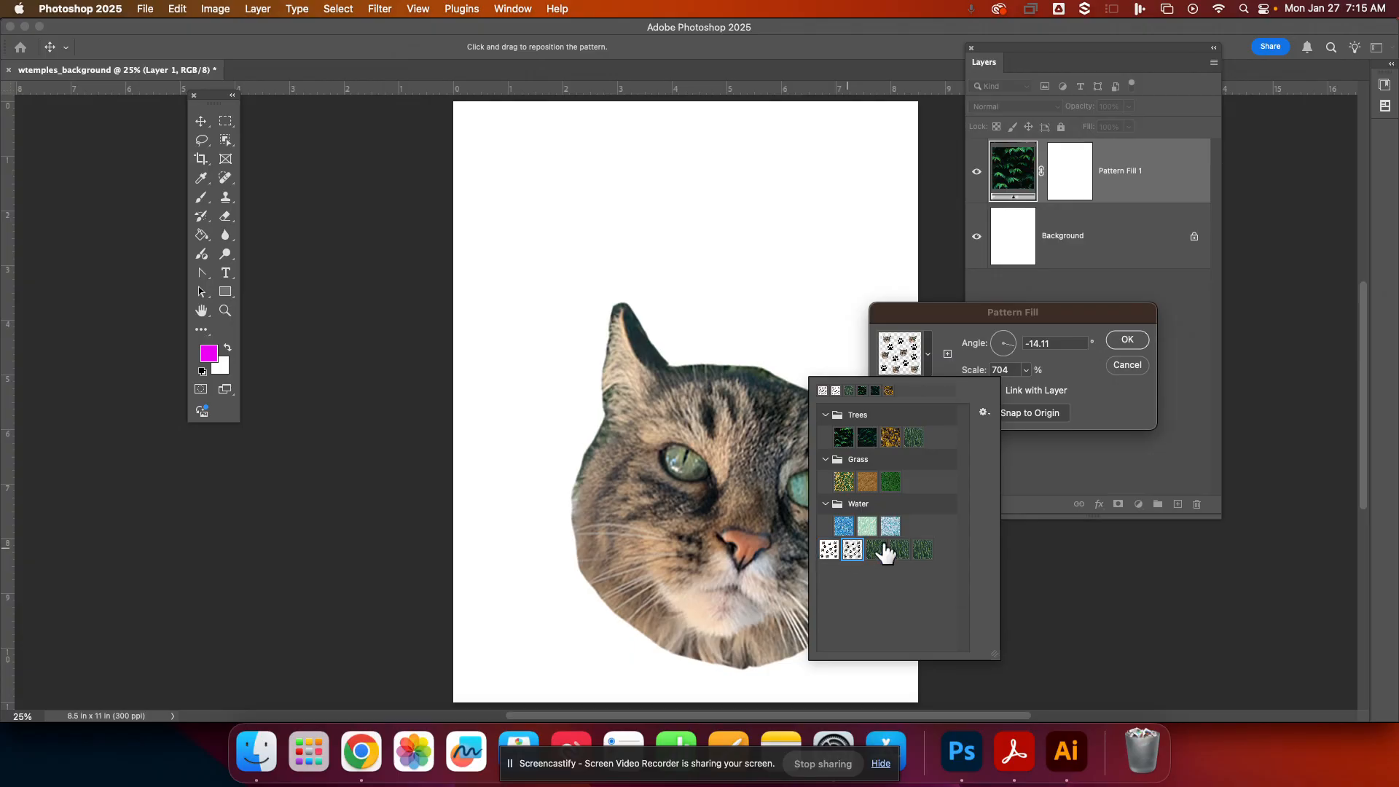
{"action": "left_click", "coordinate": [878, 550]}
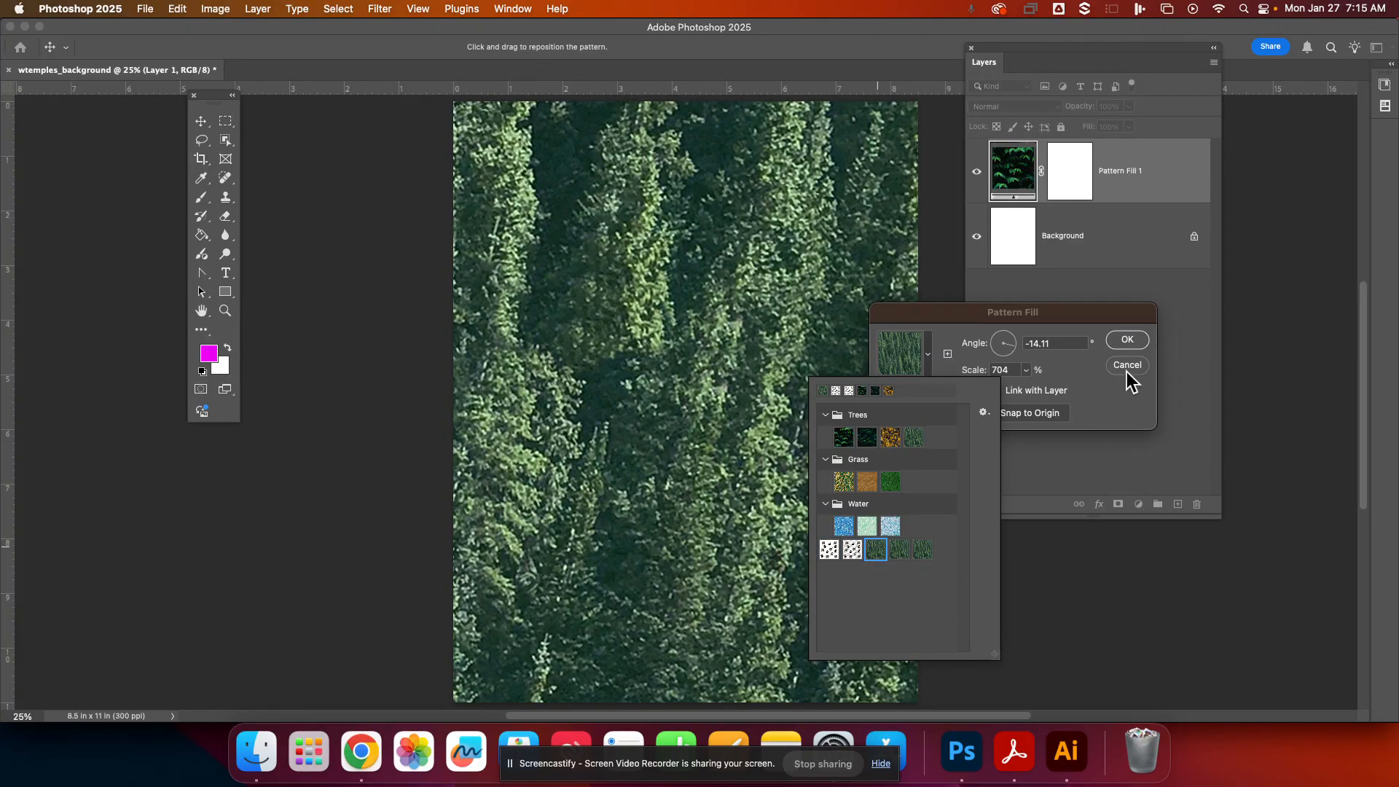
{"action": "left_click", "coordinate": [1129, 340]}
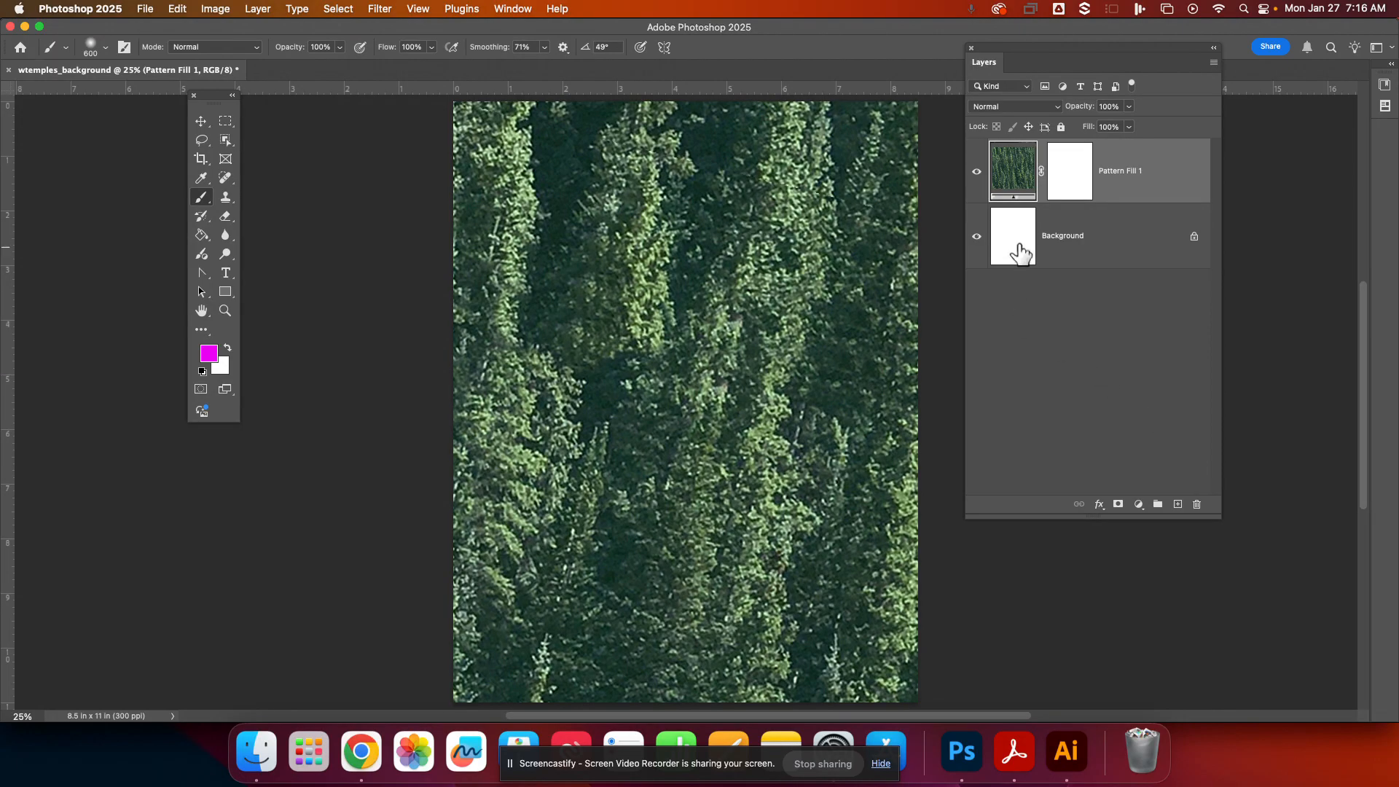
Delete the pattern fill layer, and fill the background with dark purple #5c065f using the Paint Bucket tool.
{"action": "left_click_drag", "start_coordinate": [1136, 181], "coordinate": [1197, 506]}
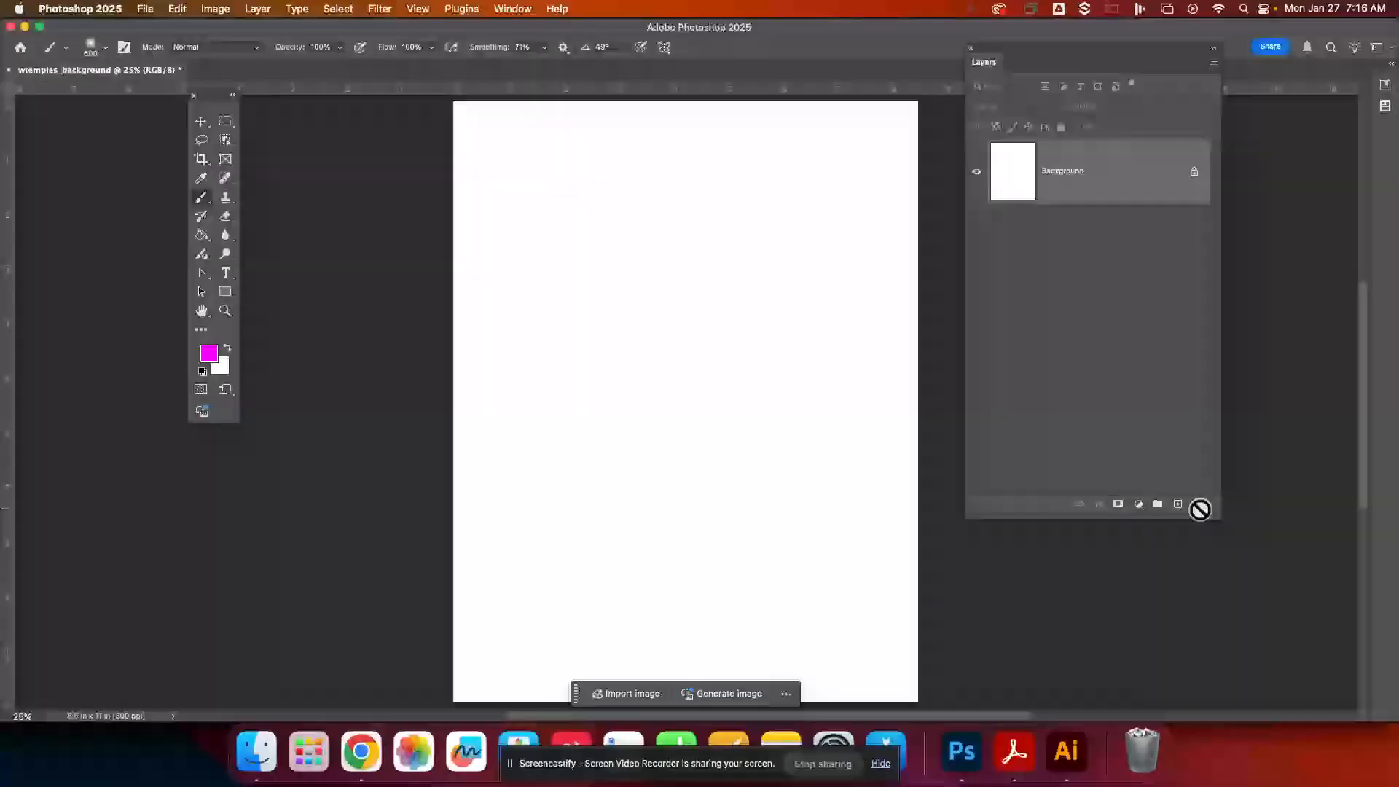
{"action": "left_click_drag", "start_coordinate": [201, 244], "coordinate": [203, 241]}
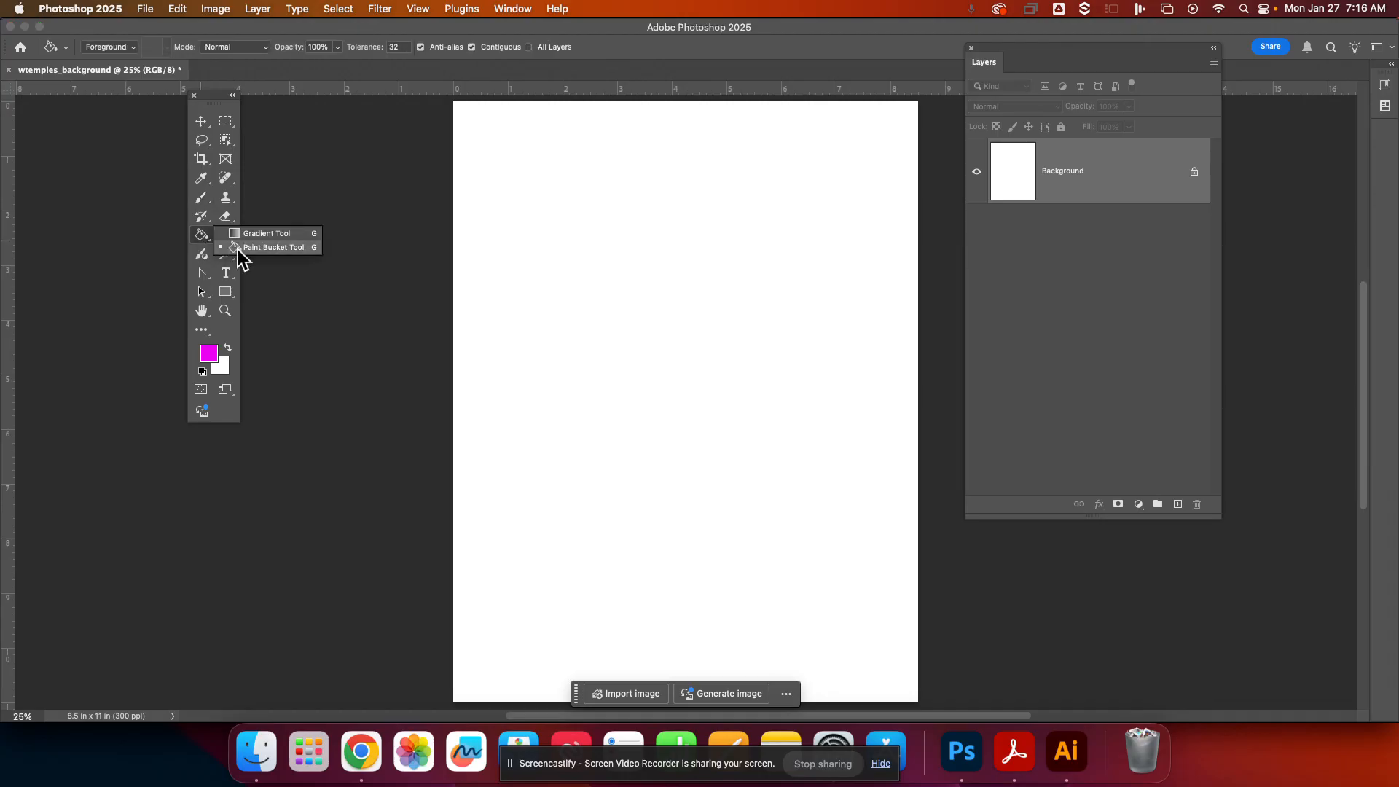
{"action": "left_click_drag", "start_coordinate": [240, 255], "coordinate": [238, 250]}
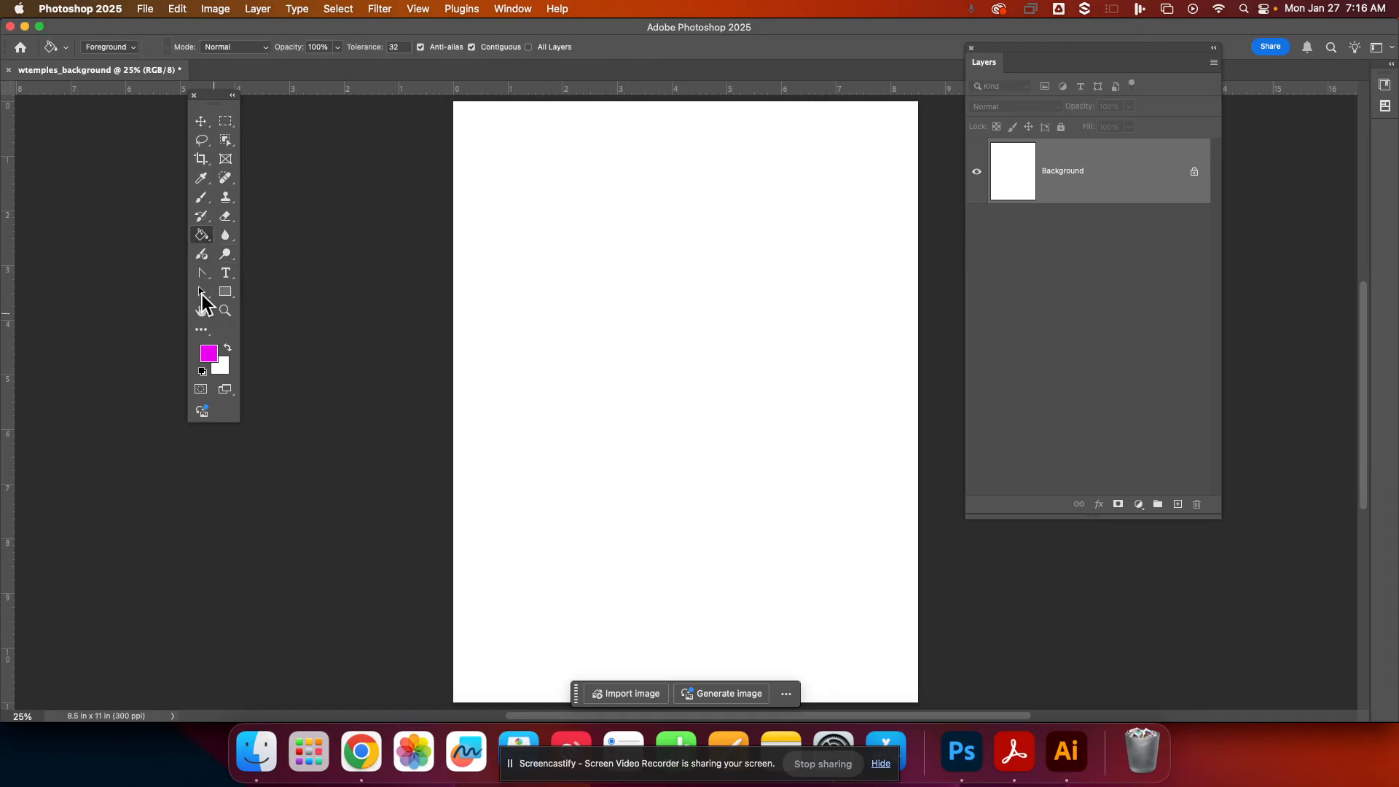
{"action": "left_click", "coordinate": [206, 356]}
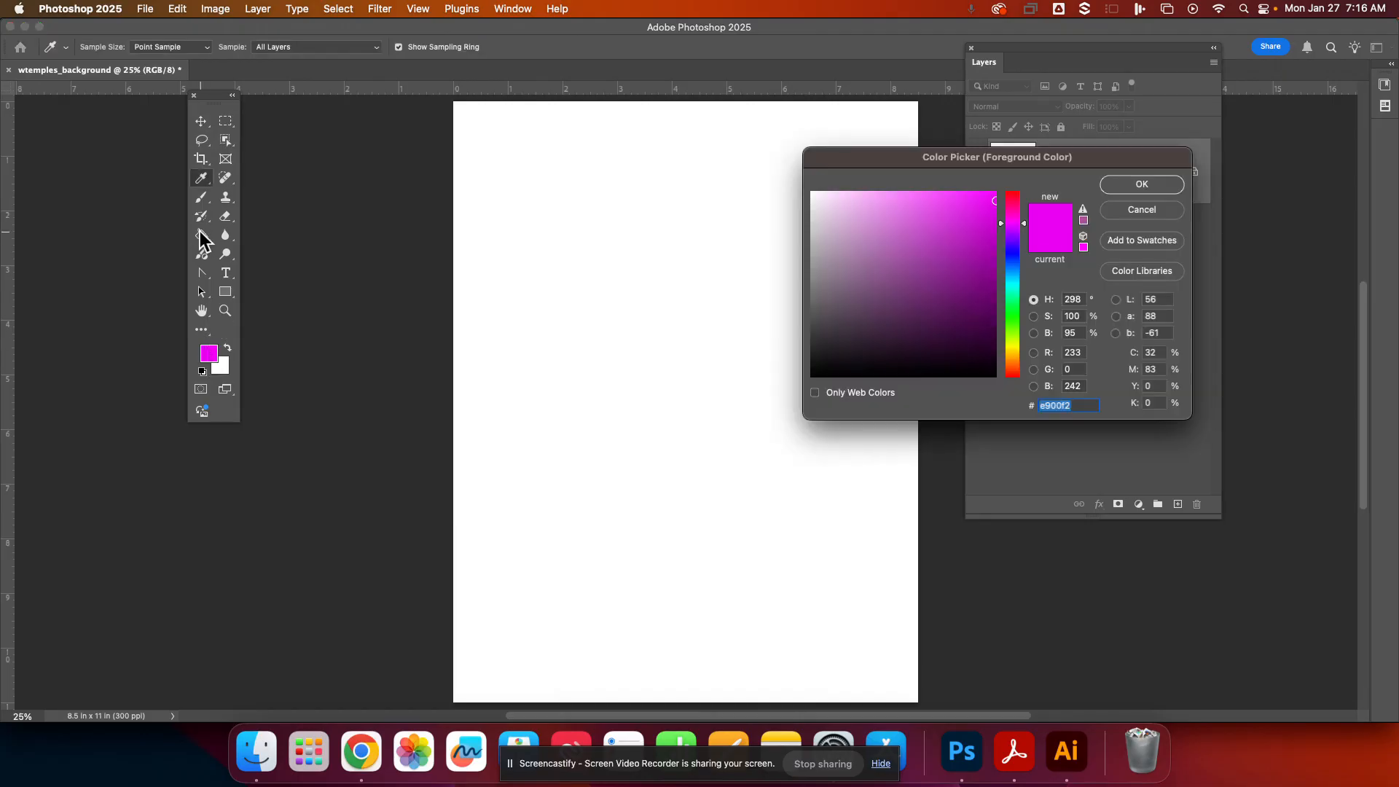
{"action": "mouse_move", "coordinate": [951, 274]}
{"action": "left_mouse_down"}
{"action": "mouse_move", "coordinate": [905, 294]}
{"action": "mouse_move", "coordinate": [984, 308]}
{"action": "left_mouse_up"}
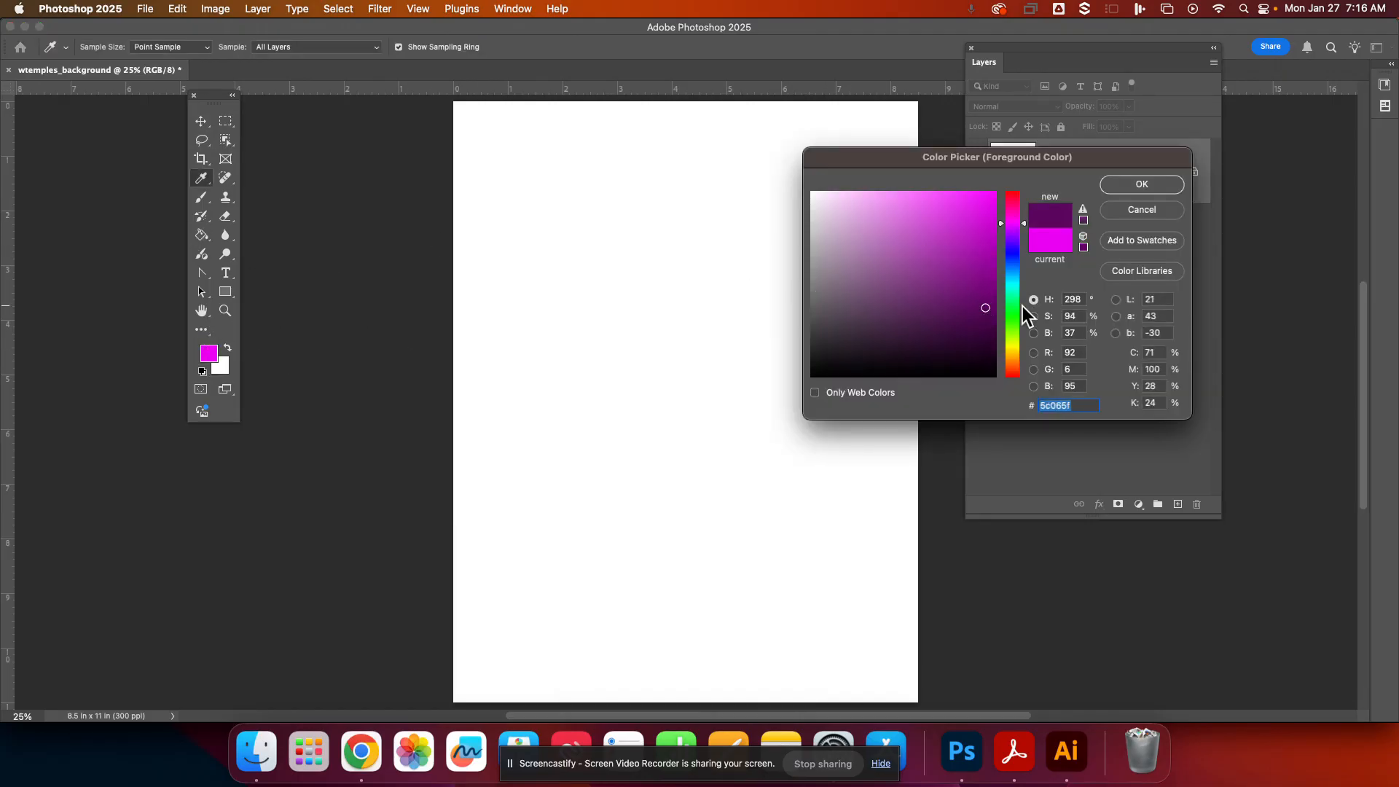
{"action": "left_click", "coordinate": [1141, 185]}
{"action": "key", "text": "g"}
{"action": "left_click", "coordinate": [705, 341]}
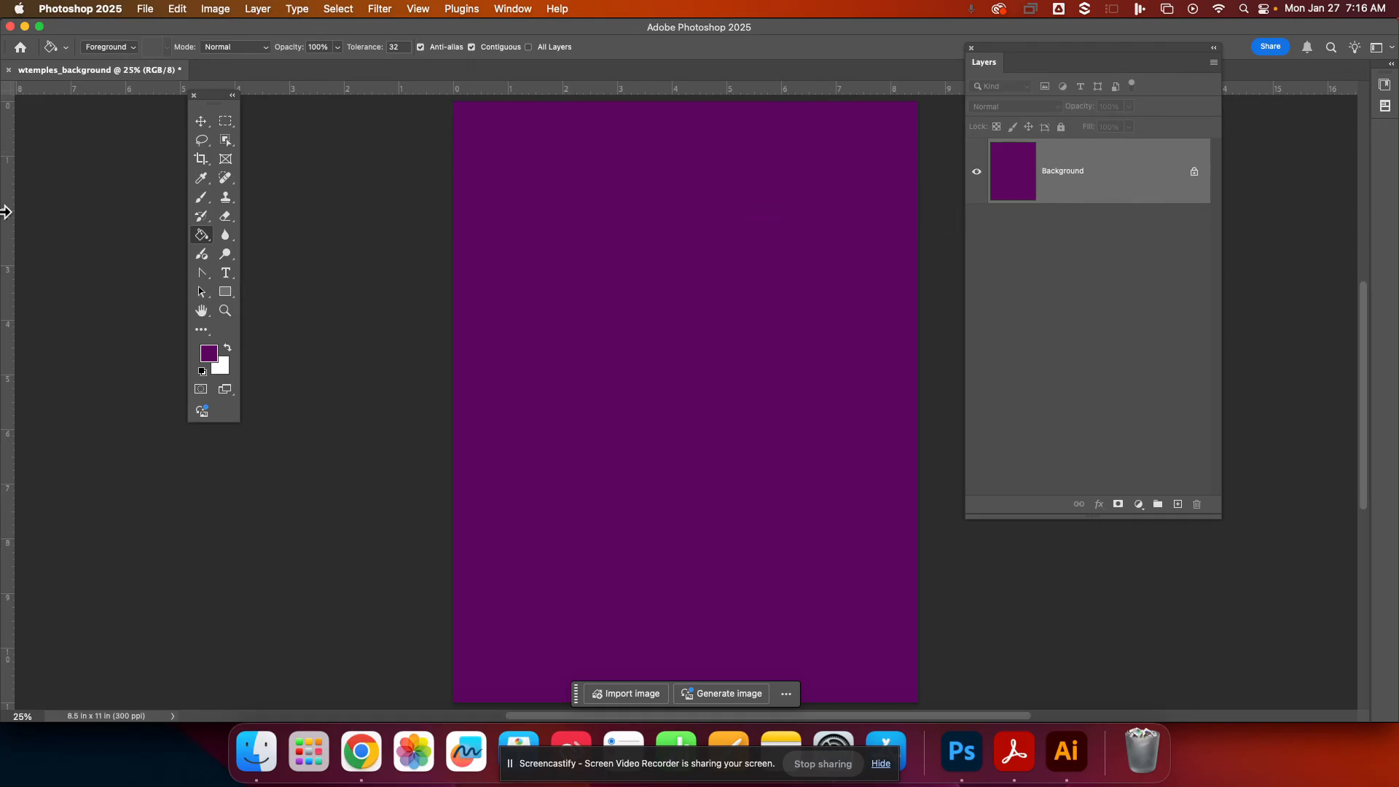
Pick a lighter pinkish purple as the foreground color, and fill the background with it.
{"action": "left_click", "coordinate": [210, 354]}
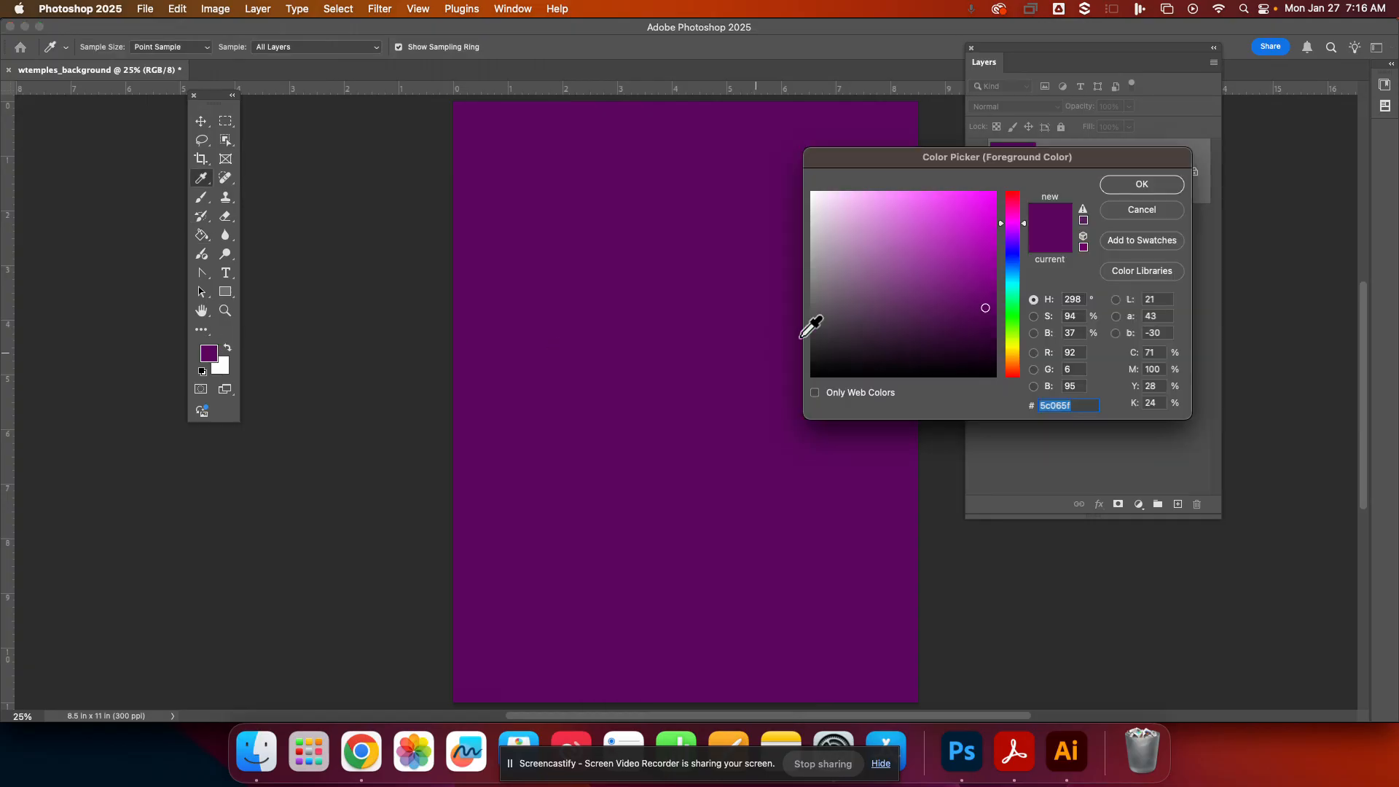
{"action": "left_click", "coordinate": [915, 219]}
{"action": "left_click", "coordinate": [1117, 188]}
{"action": "key", "text": "g"}
{"action": "left_click", "coordinate": [808, 294]}
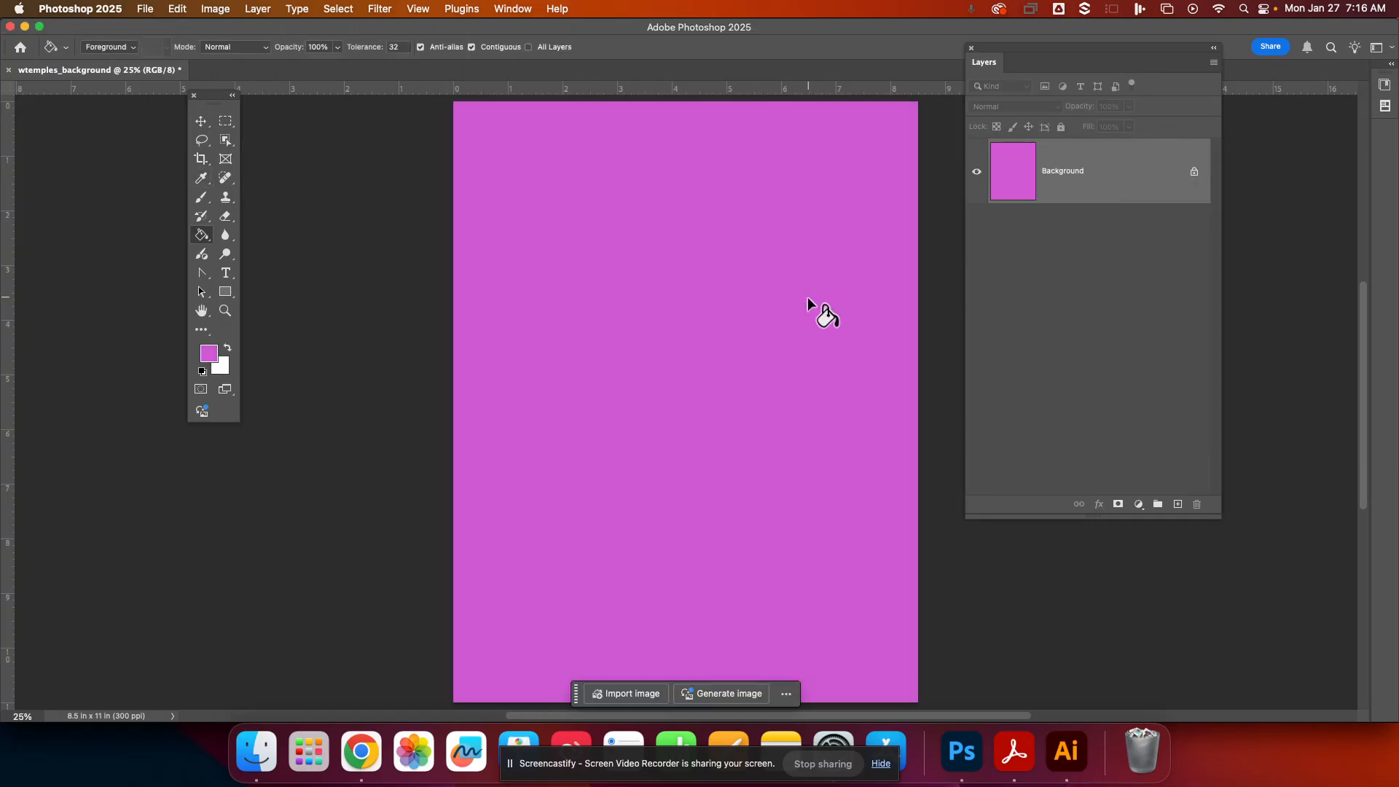
Set the Paint Bucket's fill source to Pattern, and fill the background with the green pattern from the Grass group.
{"action": "left_click", "coordinate": [203, 236]}
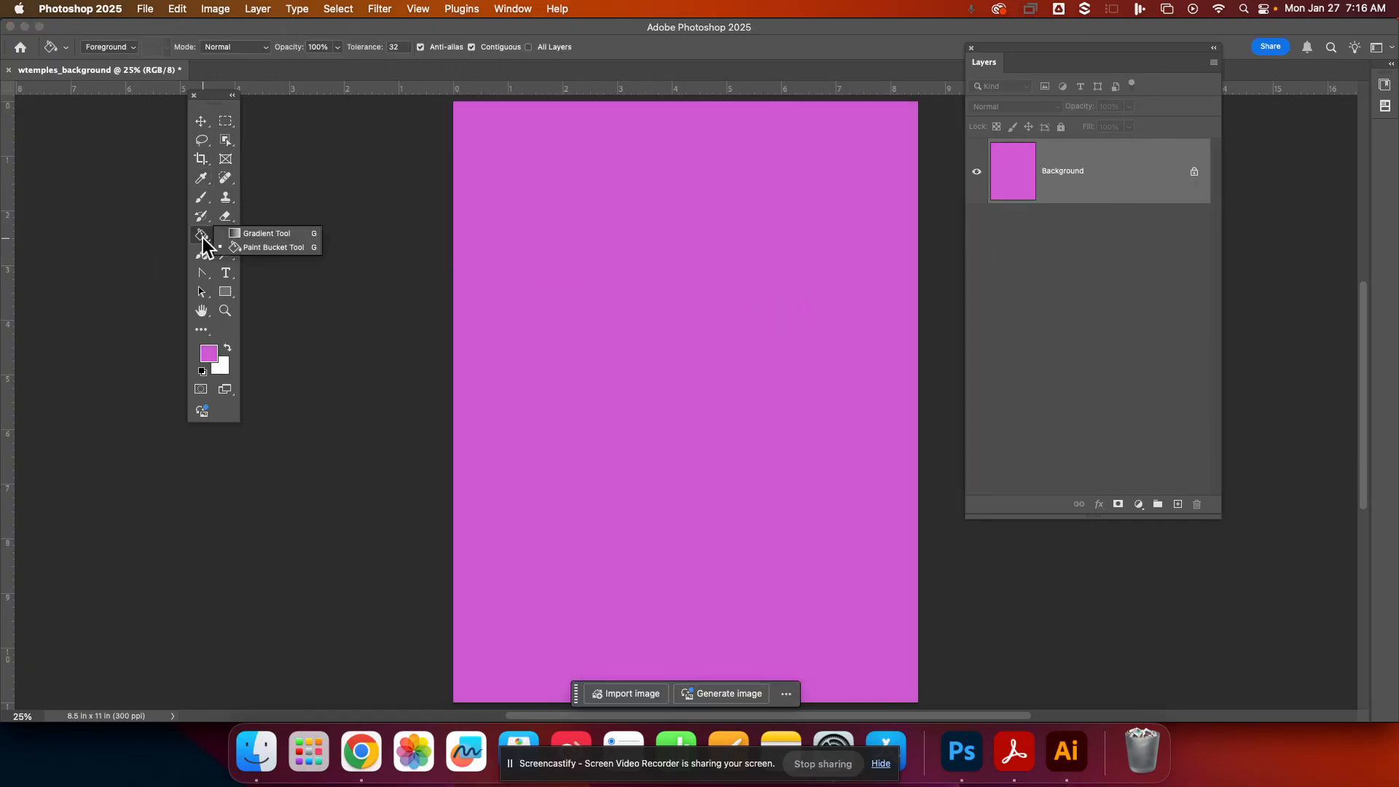
{"action": "left_click", "coordinate": [109, 48]}
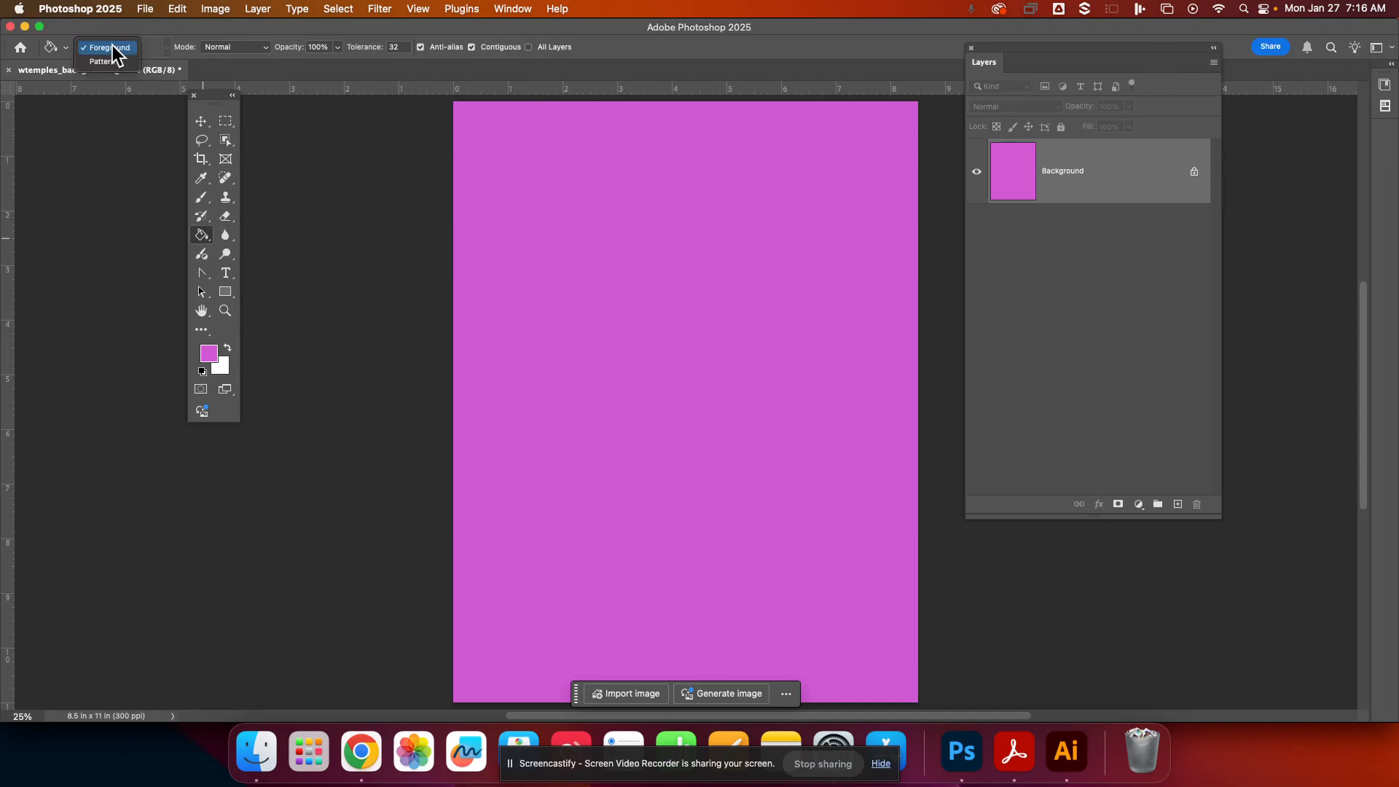
{"action": "left_click", "coordinate": [122, 63]}
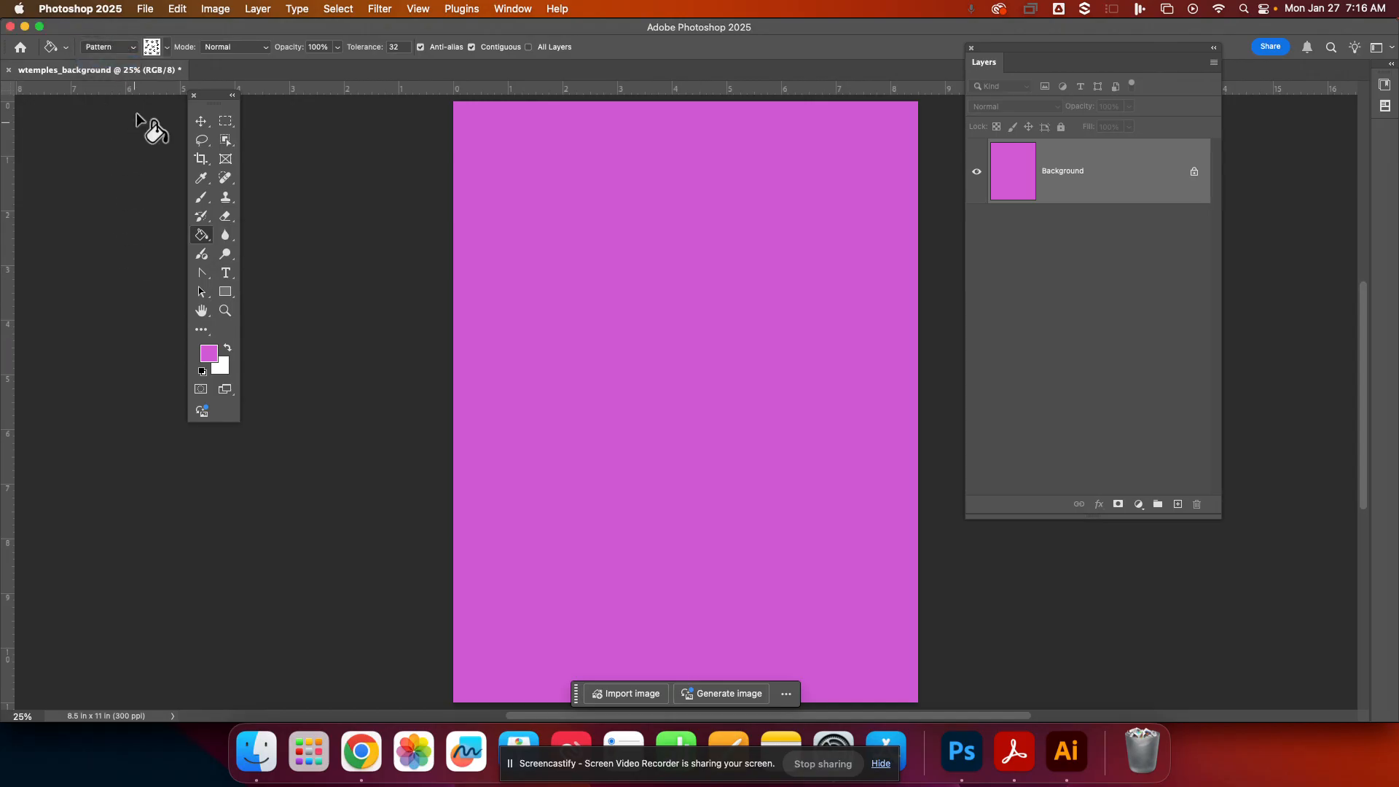
{"action": "left_click", "coordinate": [168, 49]}
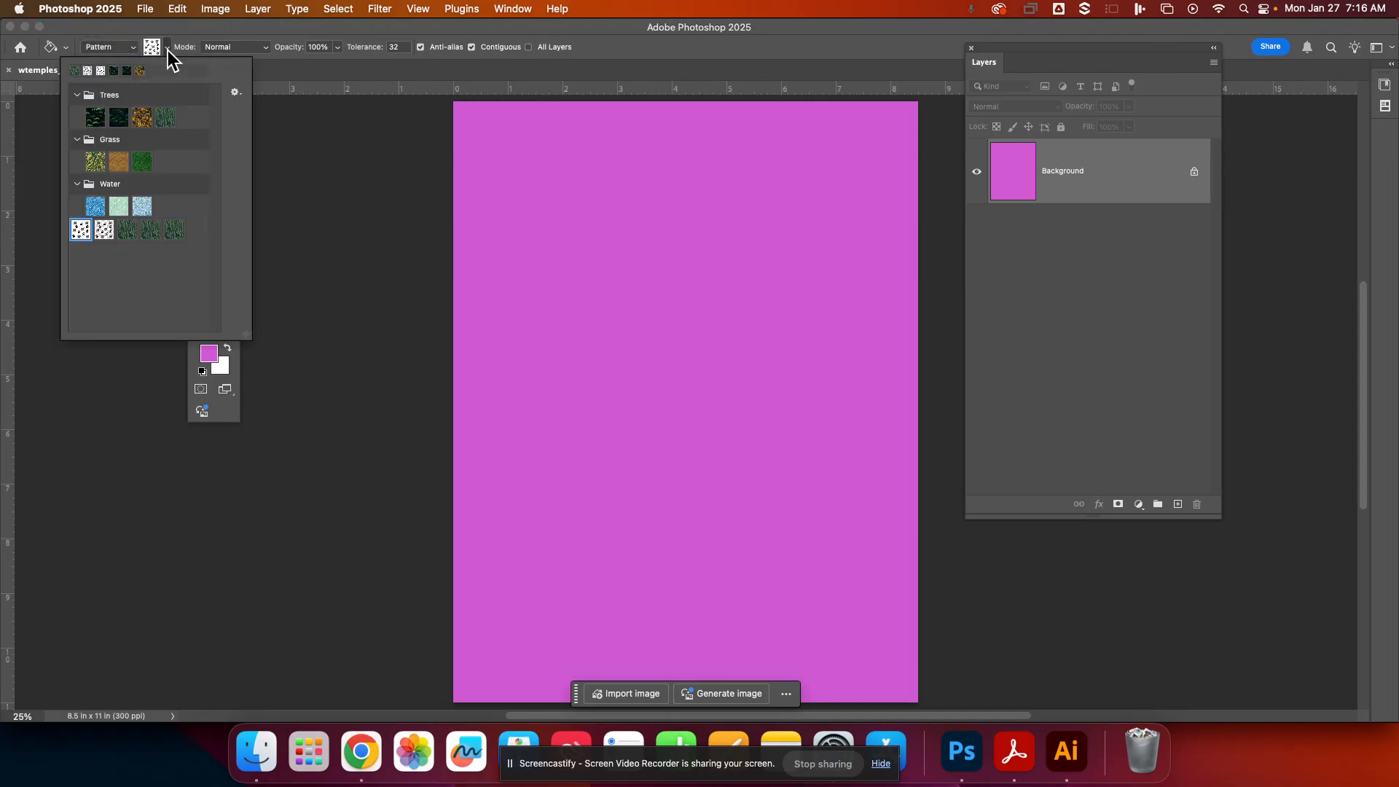
{"action": "left_click", "coordinate": [117, 116]}
{"action": "left_click", "coordinate": [140, 162]}
{"action": "left_click", "coordinate": [540, 284]}
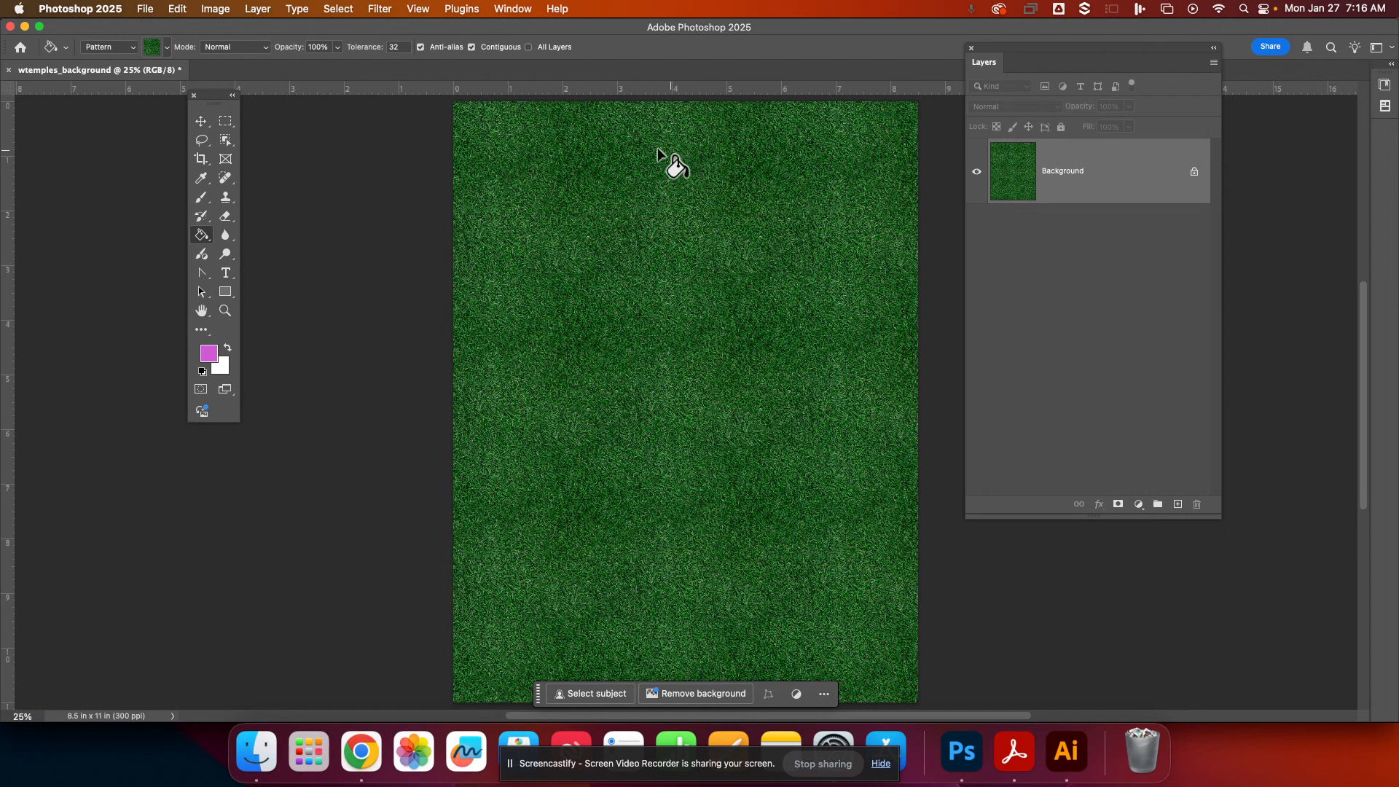
{"action": "left_click", "coordinate": [153, 47]}
{"action": "left_click", "coordinate": [153, 47]}
{"action": "left_click", "coordinate": [153, 47]}
{"action": "double_click", "coordinate": [144, 160]}
{"action": "left_click", "coordinate": [662, 272]}
Switch from the Paint Bucket to the Gradient tool and choose the first gradient preset in the Basics group, pinkish purple to white.
{"action": "left_click", "coordinate": [208, 240]}
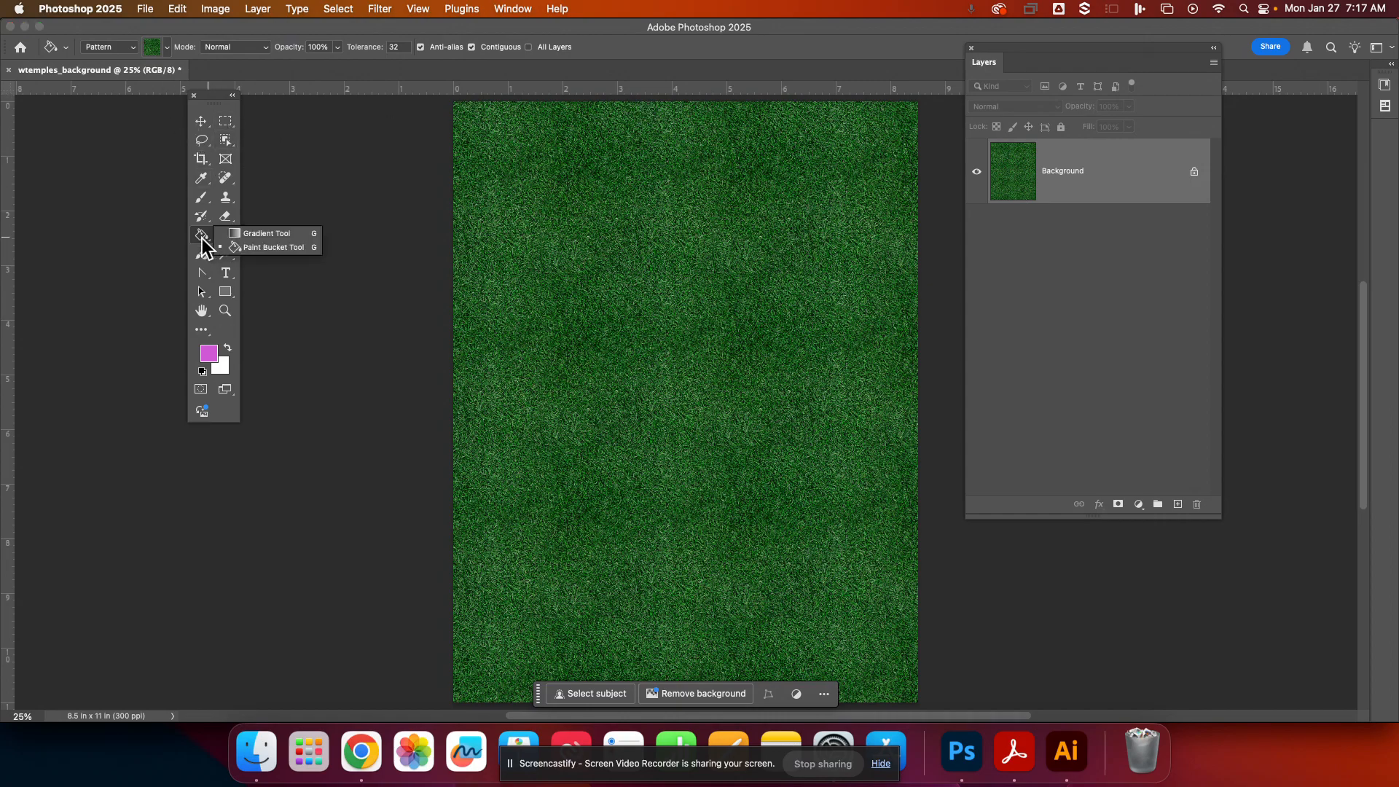
{"action": "left_click", "coordinate": [268, 233]}
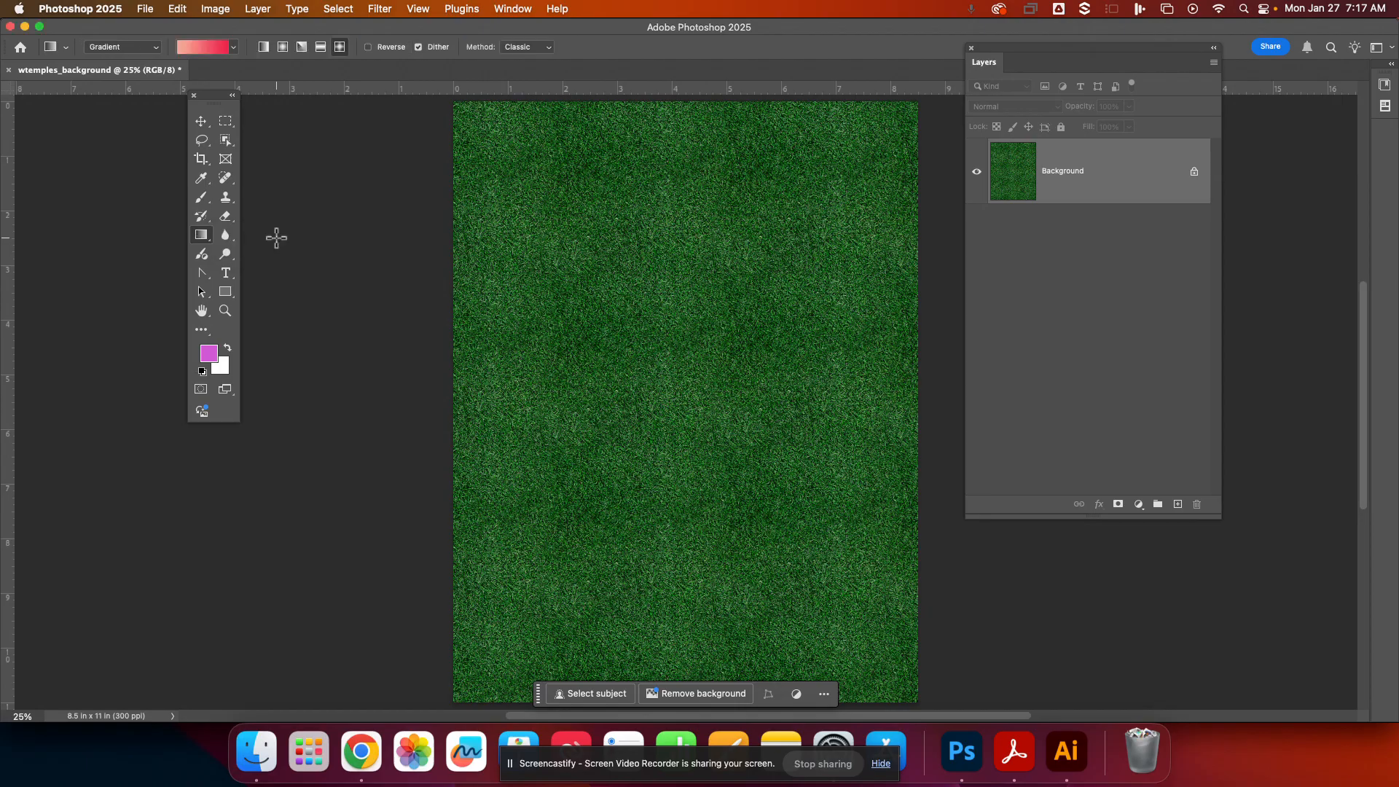
{"action": "left_click", "coordinate": [153, 48]}
{"action": "left_click", "coordinate": [228, 48]}
{"action": "left_click", "coordinate": [228, 49]}
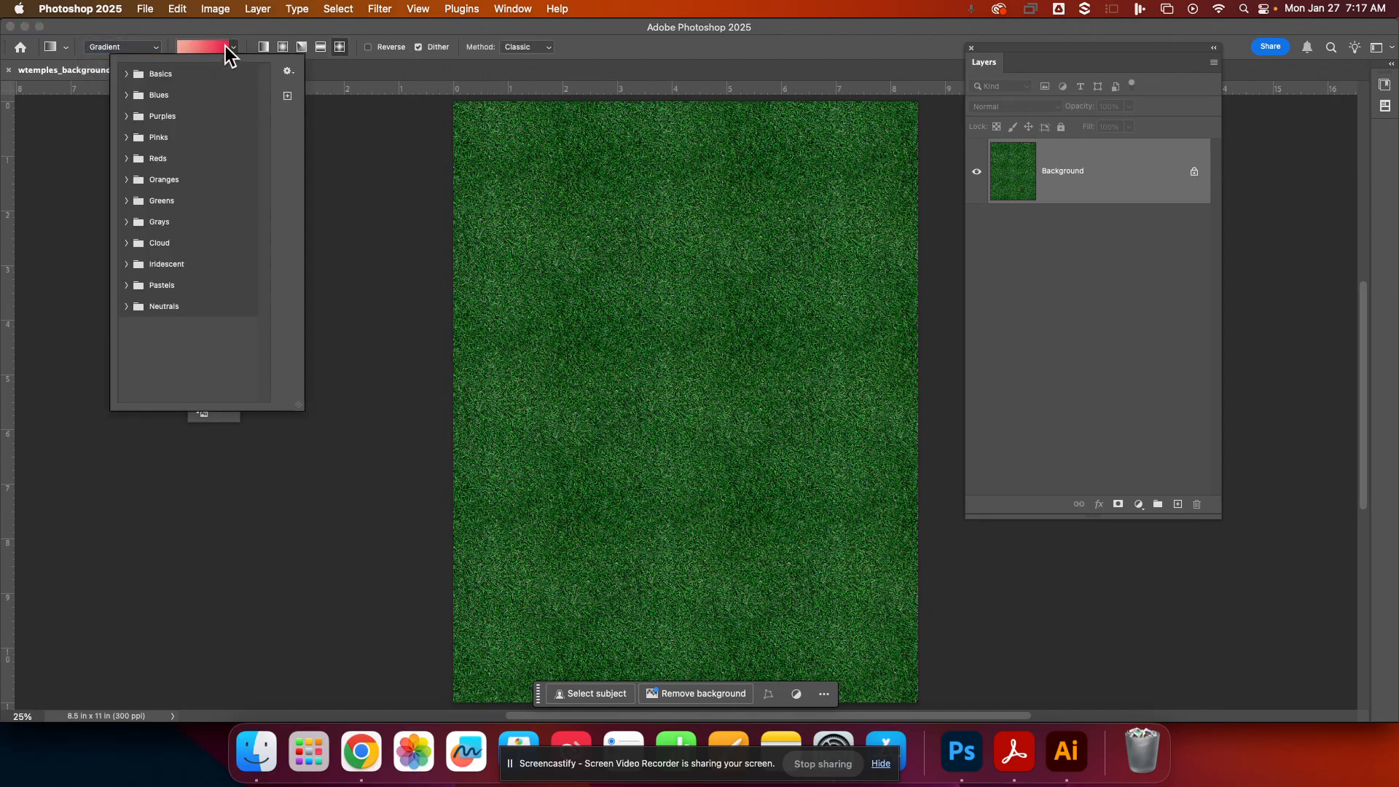
{"action": "left_click", "coordinate": [126, 74]}
{"action": "left_click", "coordinate": [143, 95]}
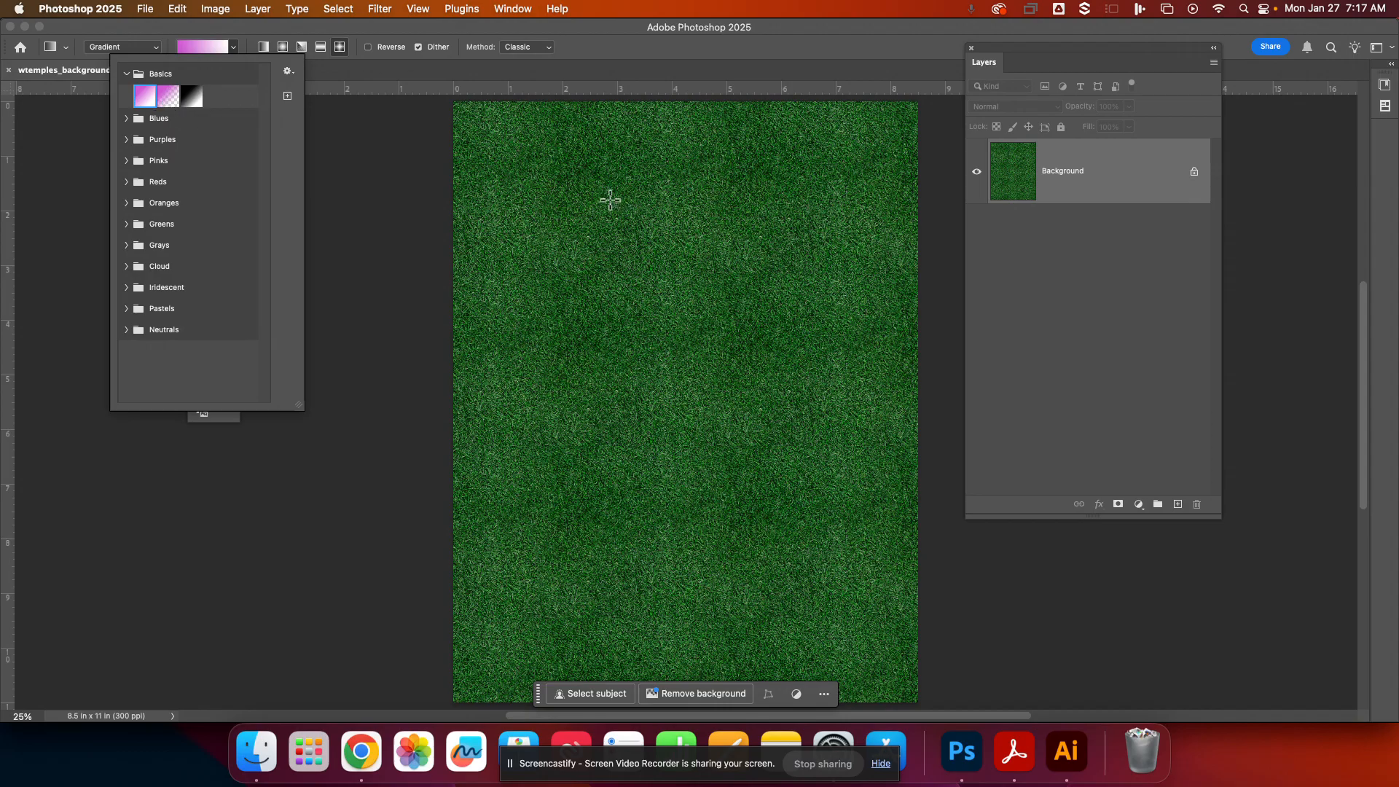
{"action": "left_click", "coordinate": [495, 139]}
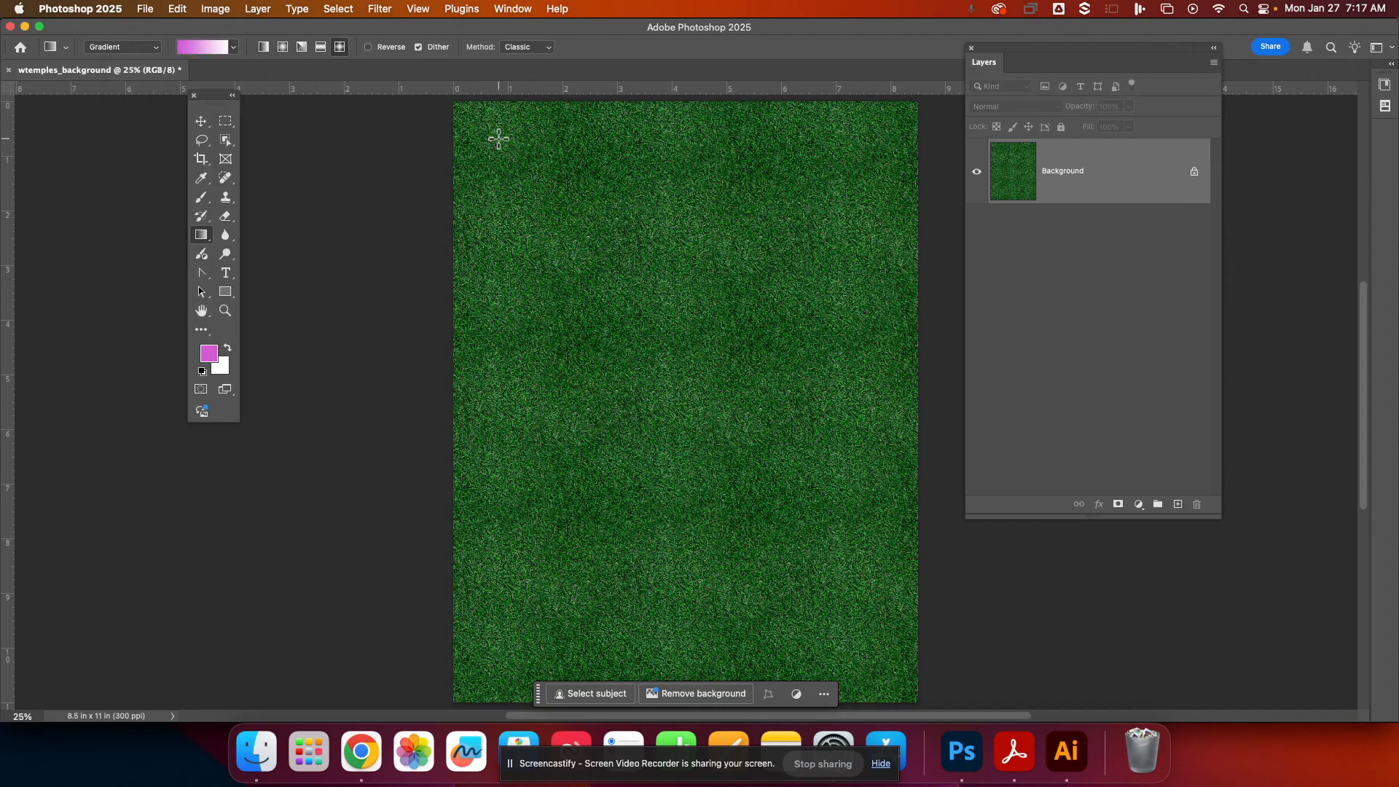
Draw a diamond gradient from the upper middle to near the page bottom, and shift its pink toward the lower tip.
{"action": "left_click_drag", "start_coordinate": [489, 124], "coordinate": [802, 509]}
{"action": "left_click_drag", "start_coordinate": [692, 220], "coordinate": [687, 665]}
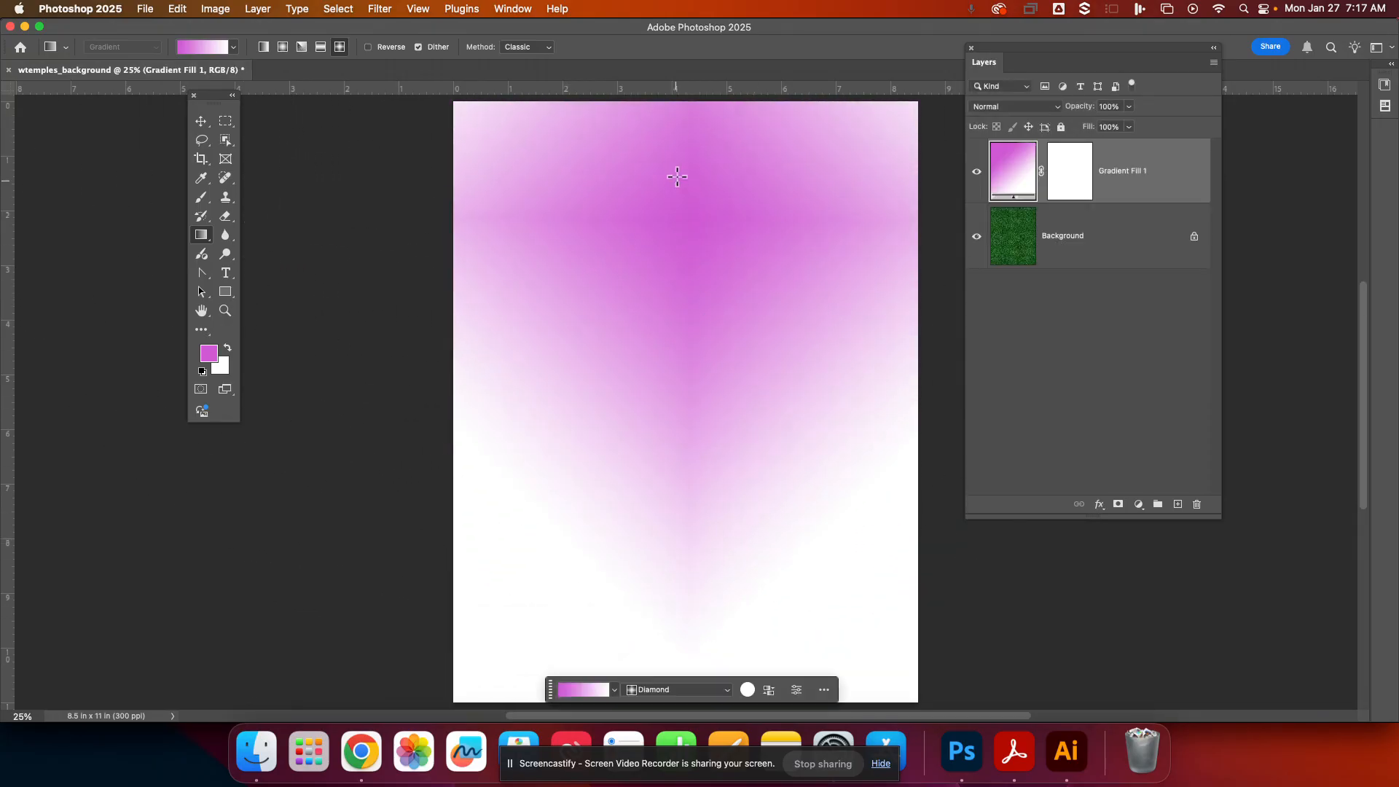
{"action": "left_click_drag", "start_coordinate": [690, 374], "coordinate": [740, 564]}
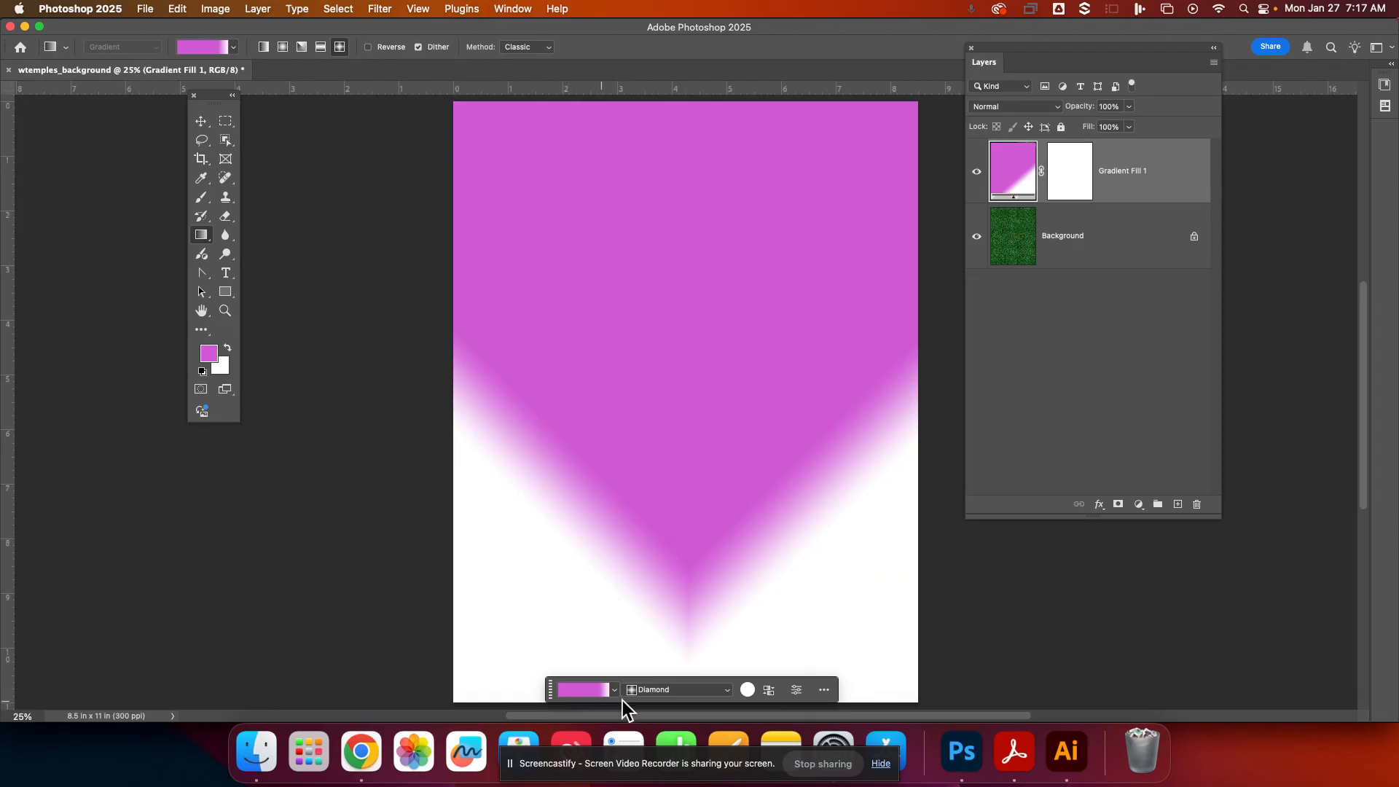
Try the Reflected, Angle and Radial styles on the gradient fill layer.
{"action": "left_click", "coordinate": [648, 690]}
{"action": "left_click", "coordinate": [676, 679]}
{"action": "left_click", "coordinate": [676, 684]}
{"action": "left_click", "coordinate": [667, 678]}
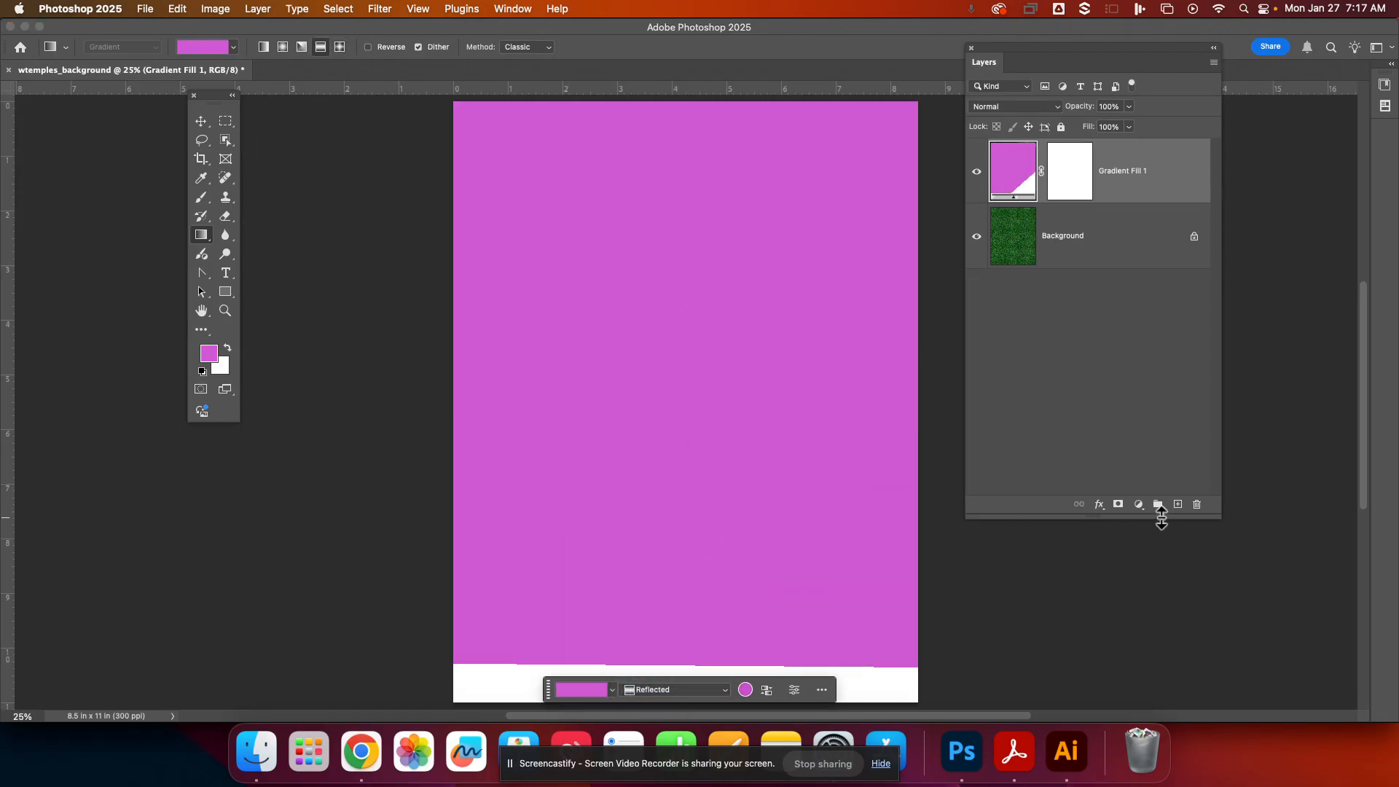
{"action": "left_click", "coordinate": [688, 696]}
{"action": "left_click", "coordinate": [684, 675]}
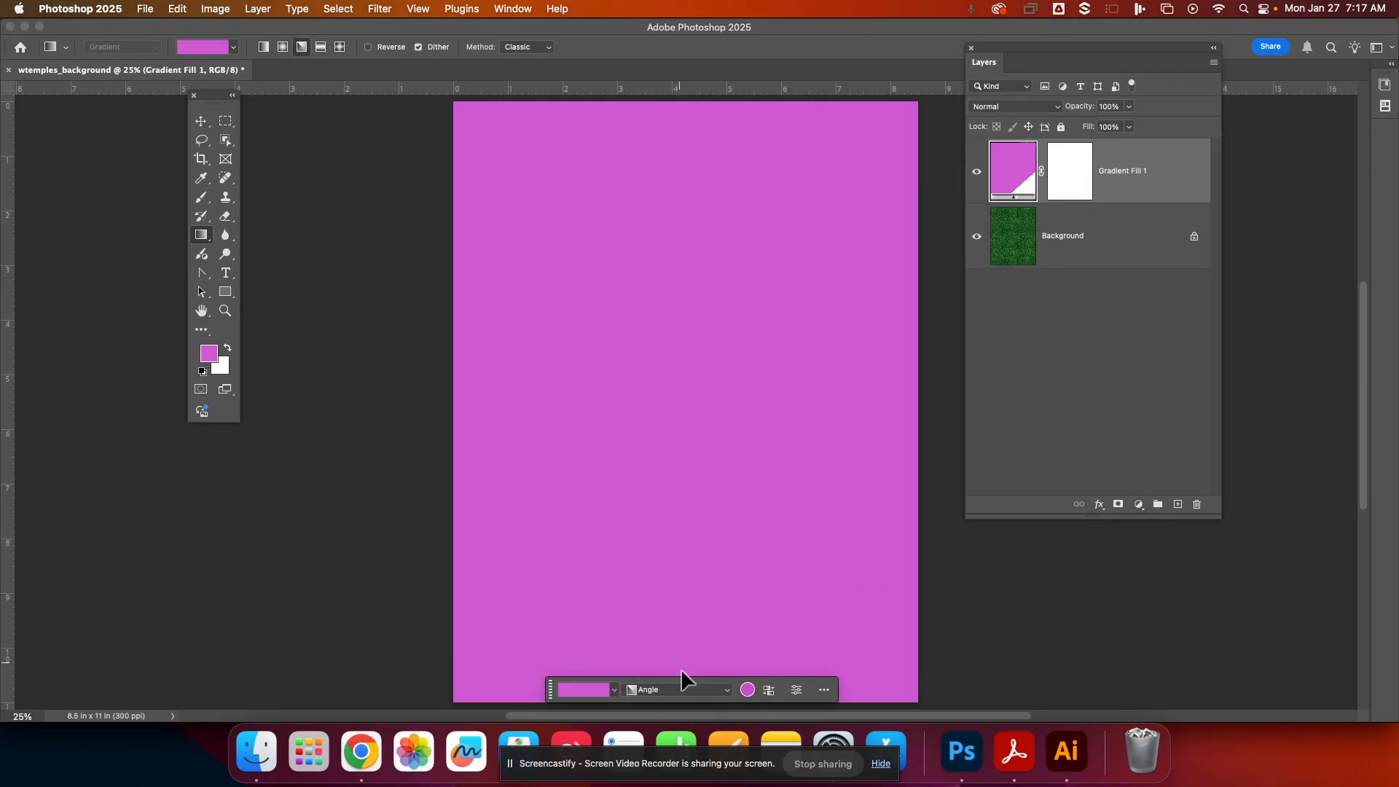
{"action": "left_click", "coordinate": [693, 697]}
{"action": "left_click", "coordinate": [688, 681]}
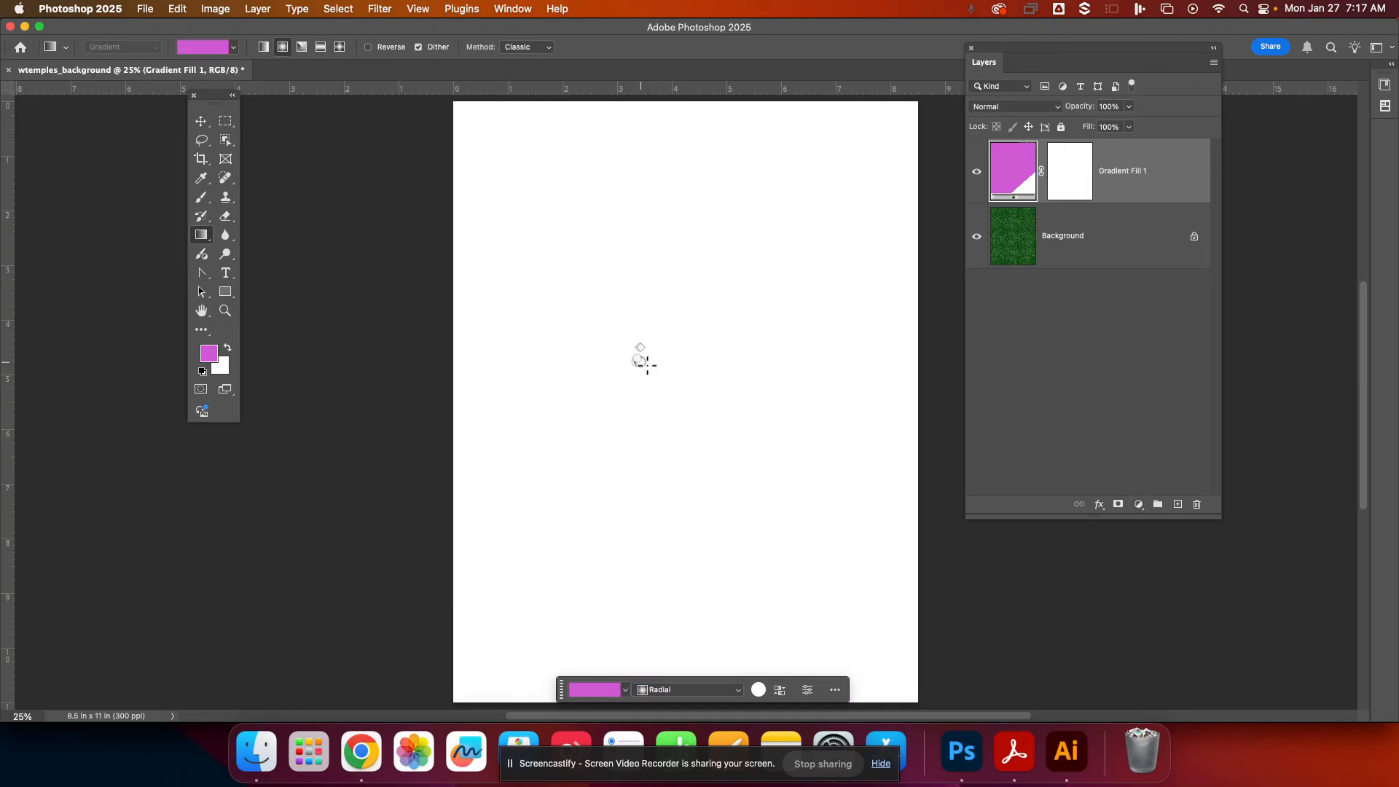
Redraw the radial gradient as a circle in the page's lower-right area, reverse its colors, and deselect the layer.
{"action": "left_click_drag", "start_coordinate": [796, 562], "coordinate": [874, 633]}
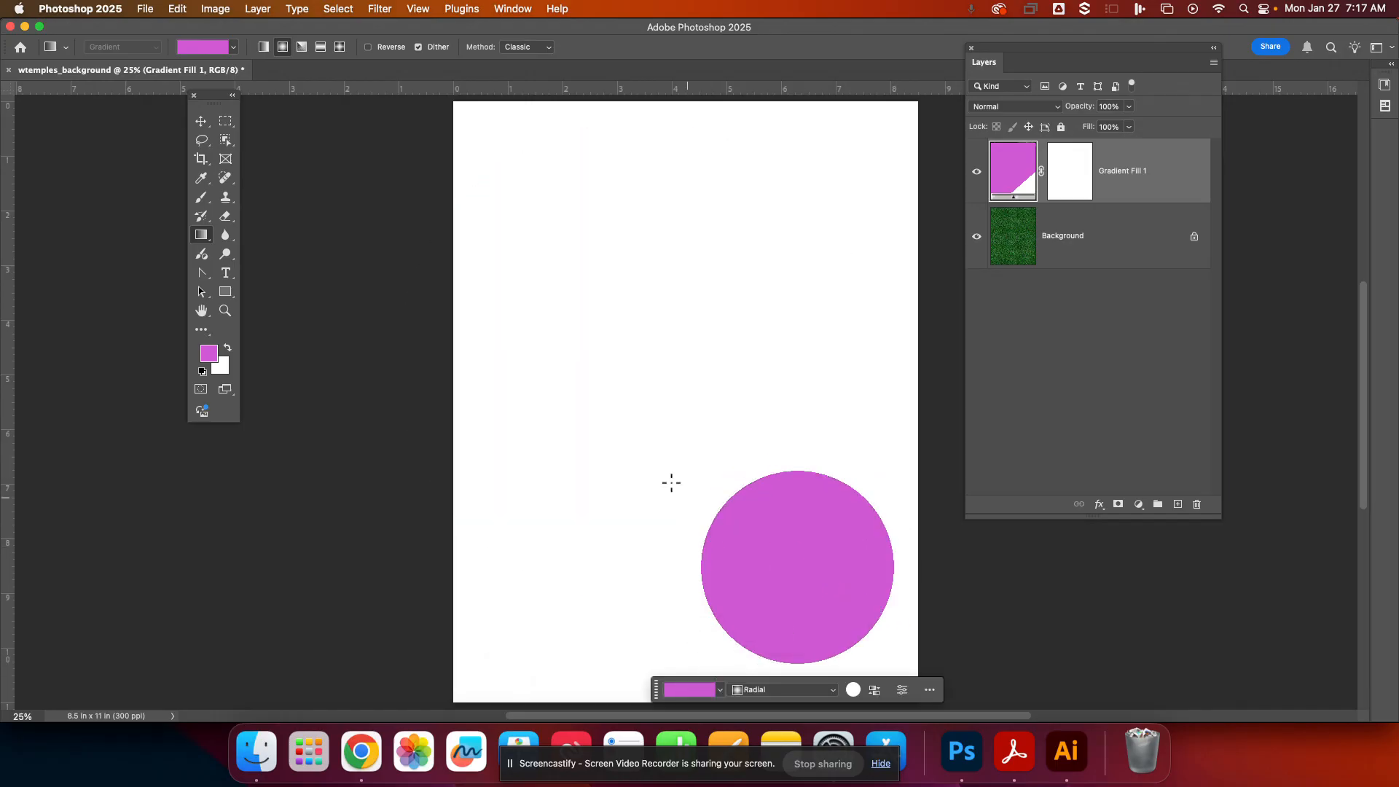
{"action": "left_click", "coordinate": [875, 690]}
{"action": "left_click", "coordinate": [902, 689]}
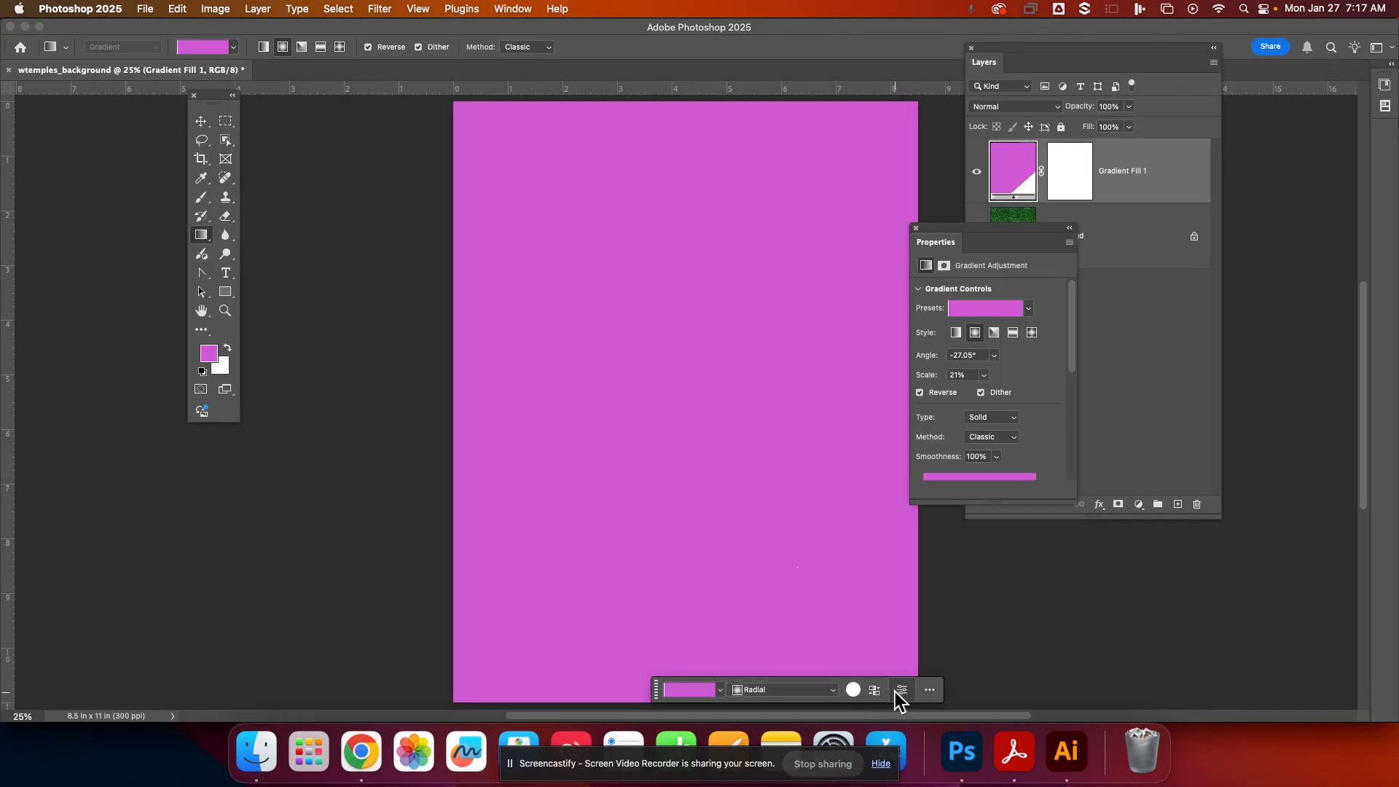
{"action": "left_click", "coordinate": [976, 334]}
{"action": "left_click", "coordinate": [1168, 453]}
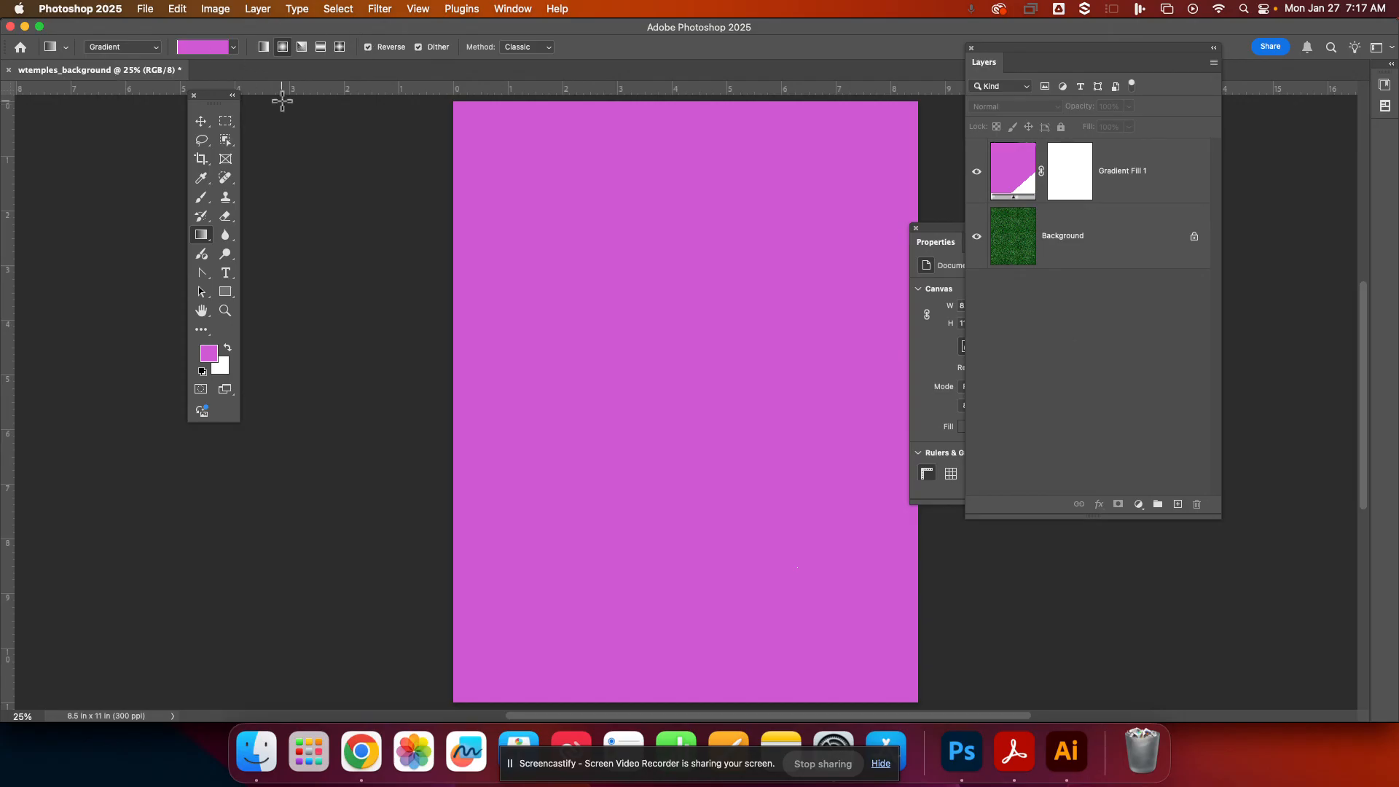
Set the Gradient tool to the Angle style with the Smooth interpolation method.
{"action": "left_click", "coordinate": [302, 47]}
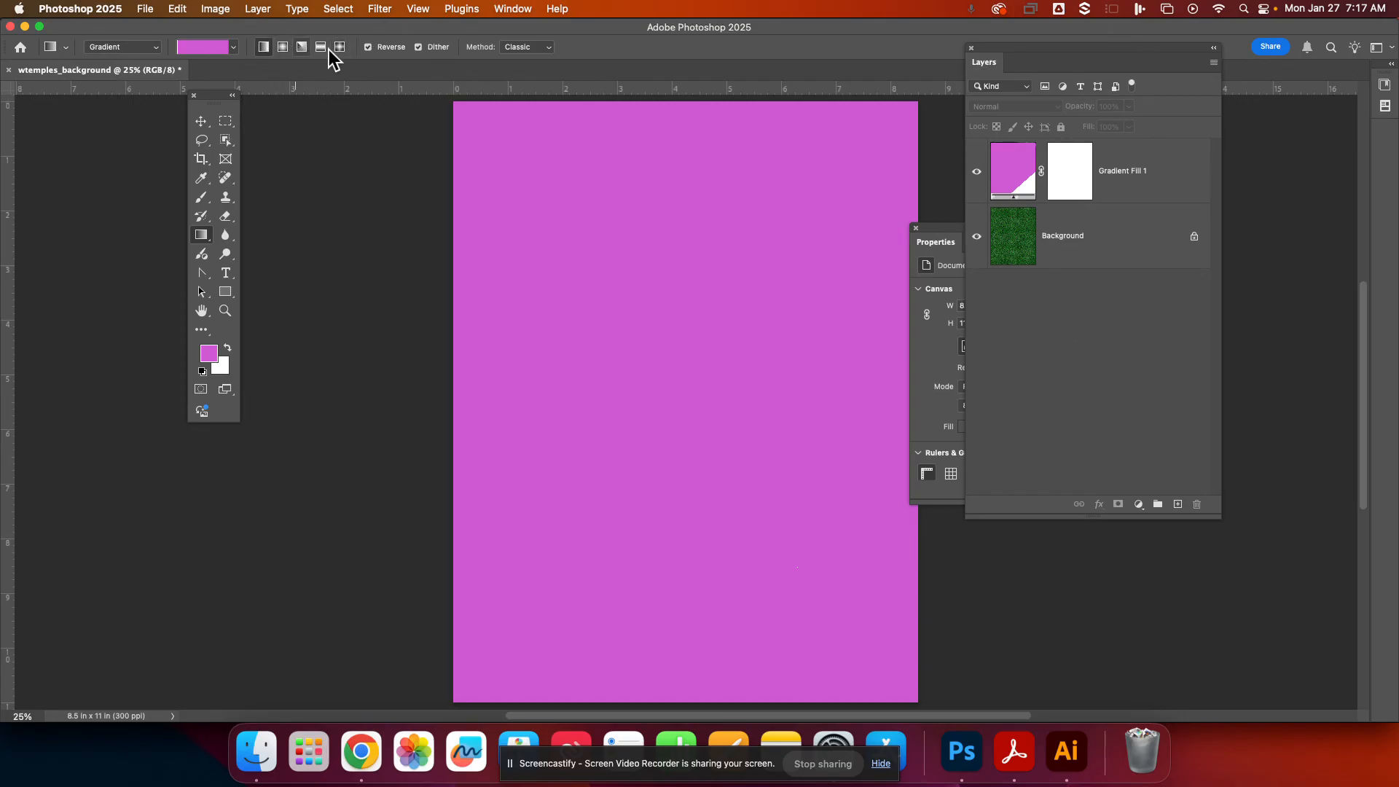
{"action": "left_click", "coordinate": [301, 48]}
{"action": "left_click", "coordinate": [548, 47]}
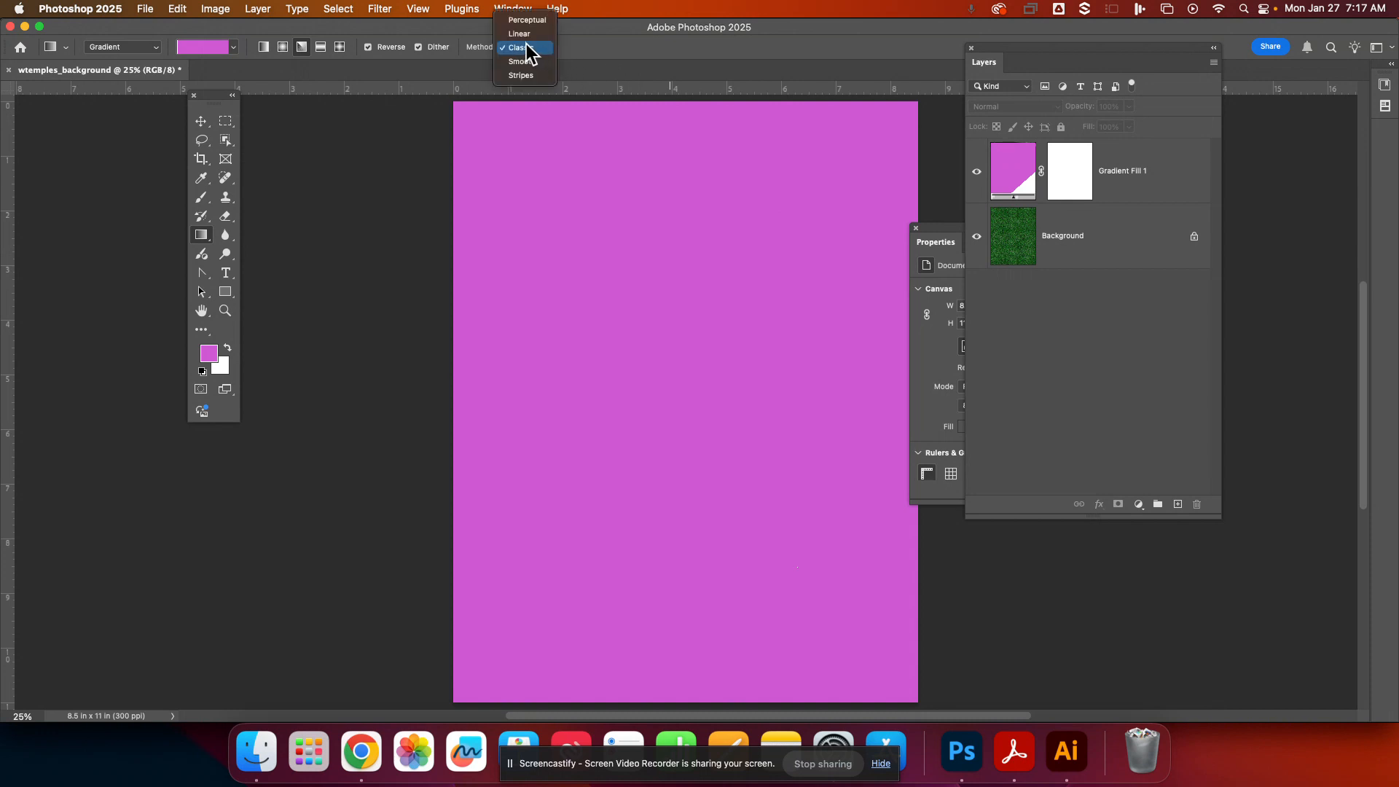
{"action": "left_click", "coordinate": [537, 62]}
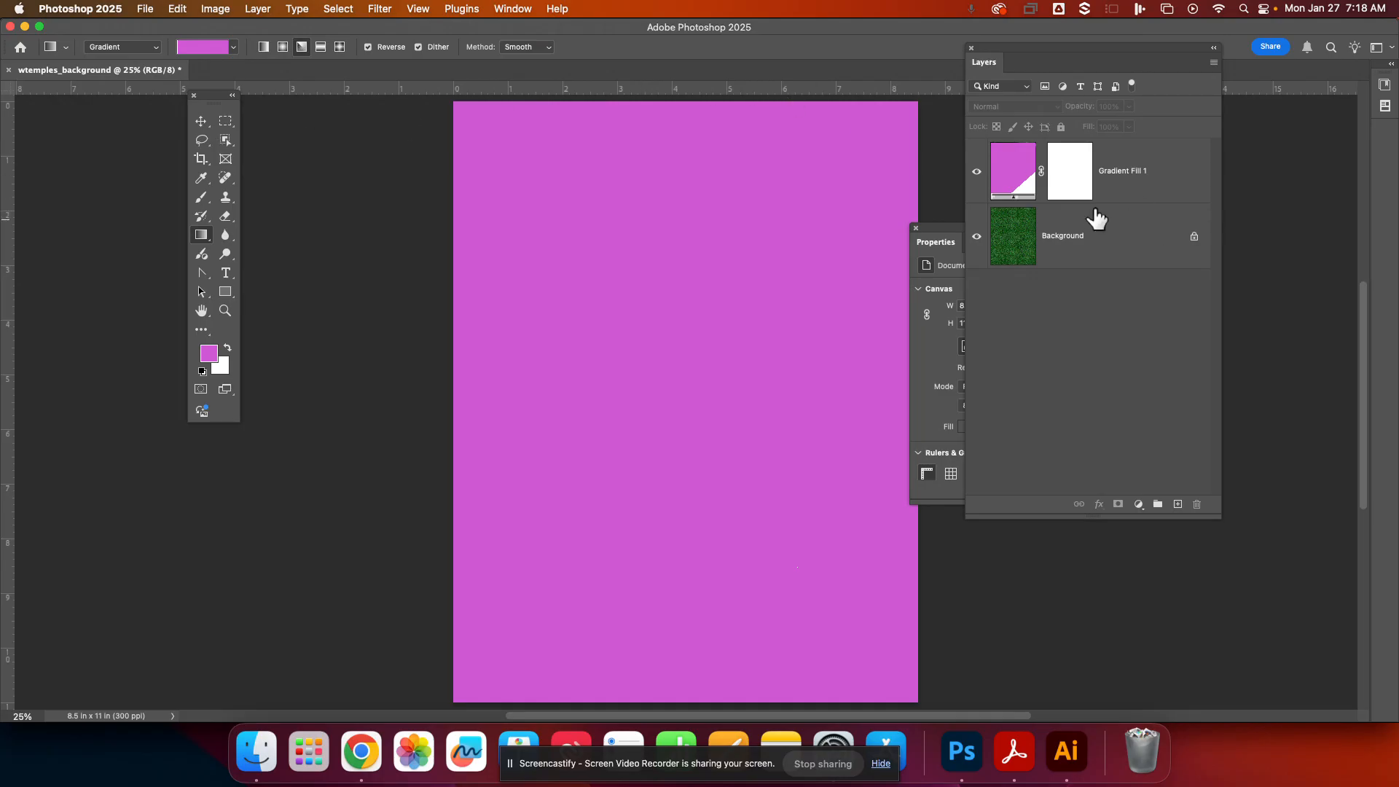
Add a new layer above the gradient and turn it into a teal #23a4ac solid color fill.
{"action": "left_click", "coordinate": [1177, 505]}
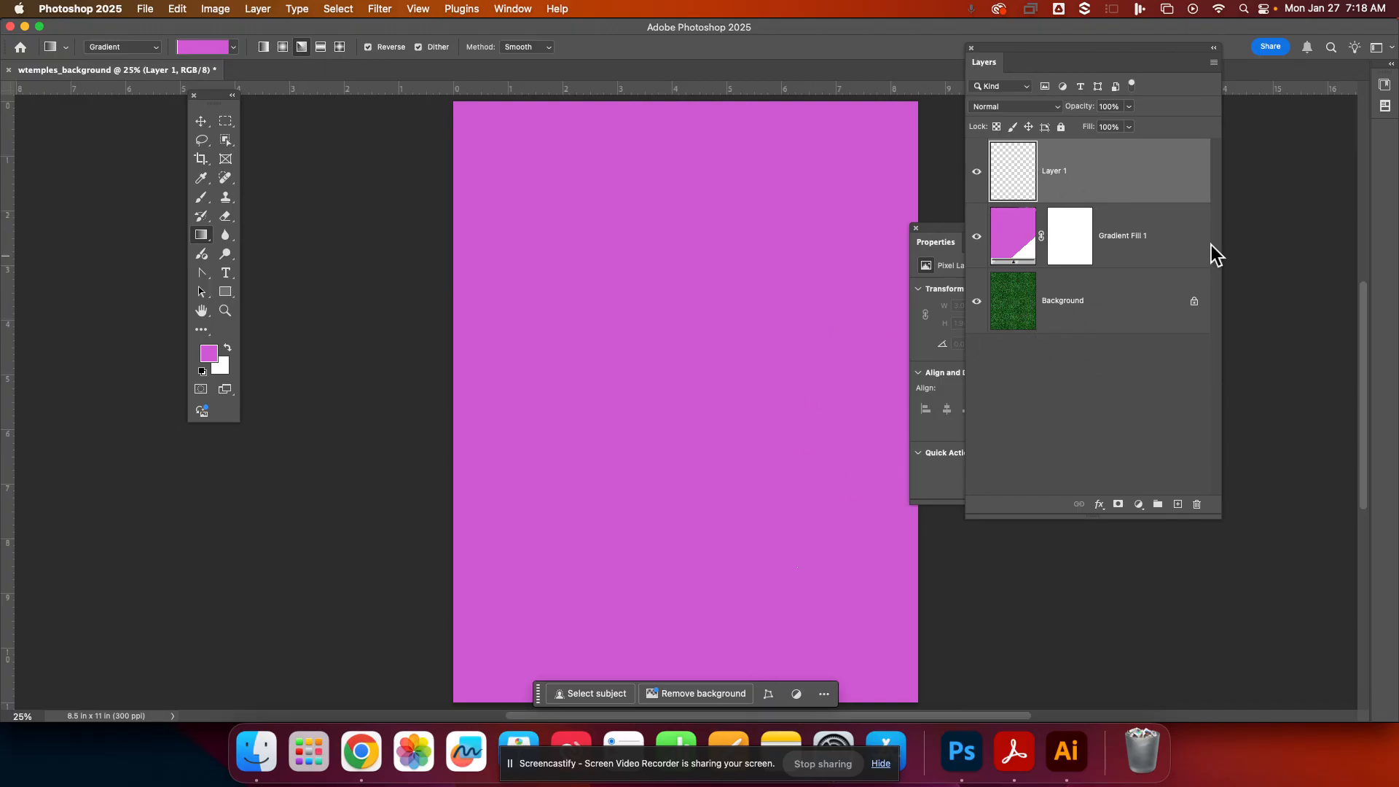
{"action": "left_click", "coordinate": [1139, 504]}
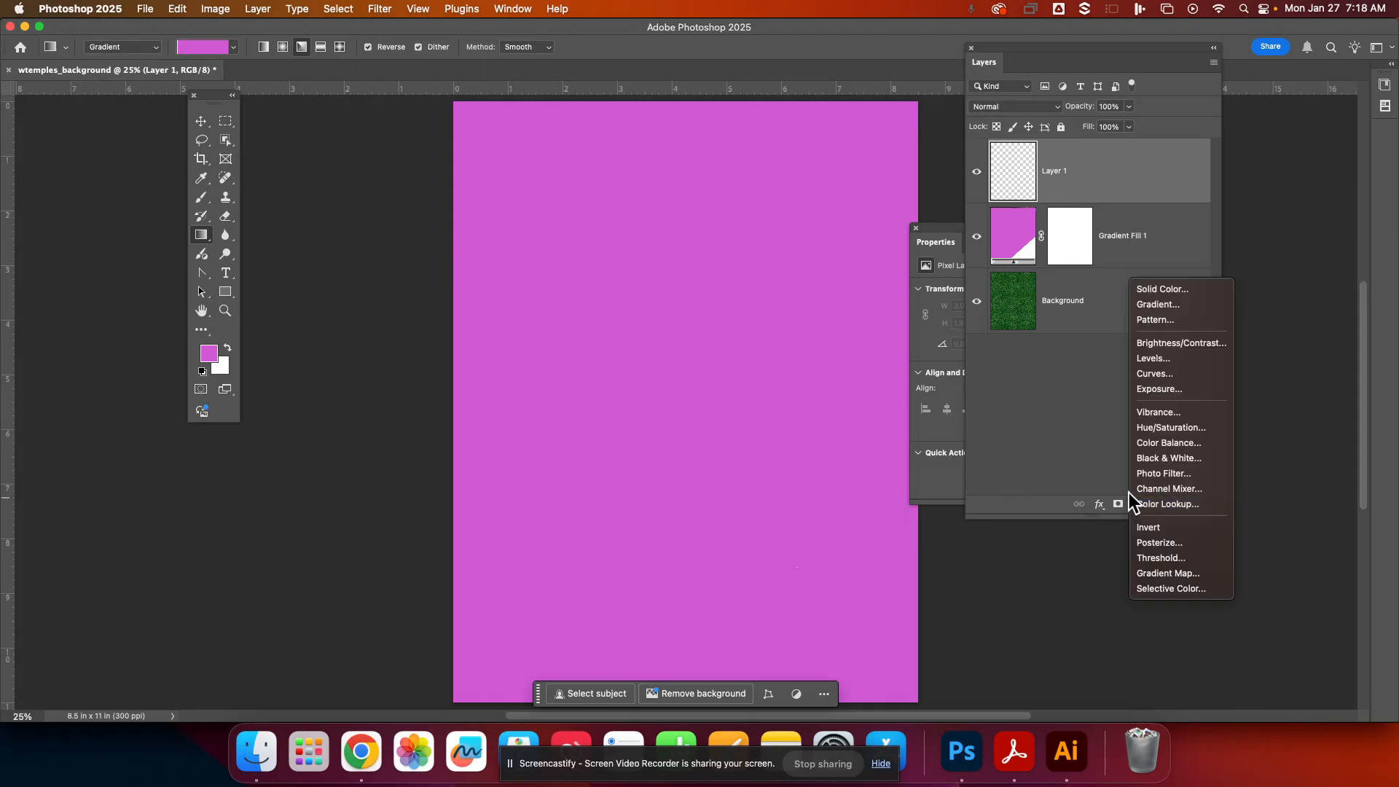
{"action": "left_click", "coordinate": [1163, 292]}
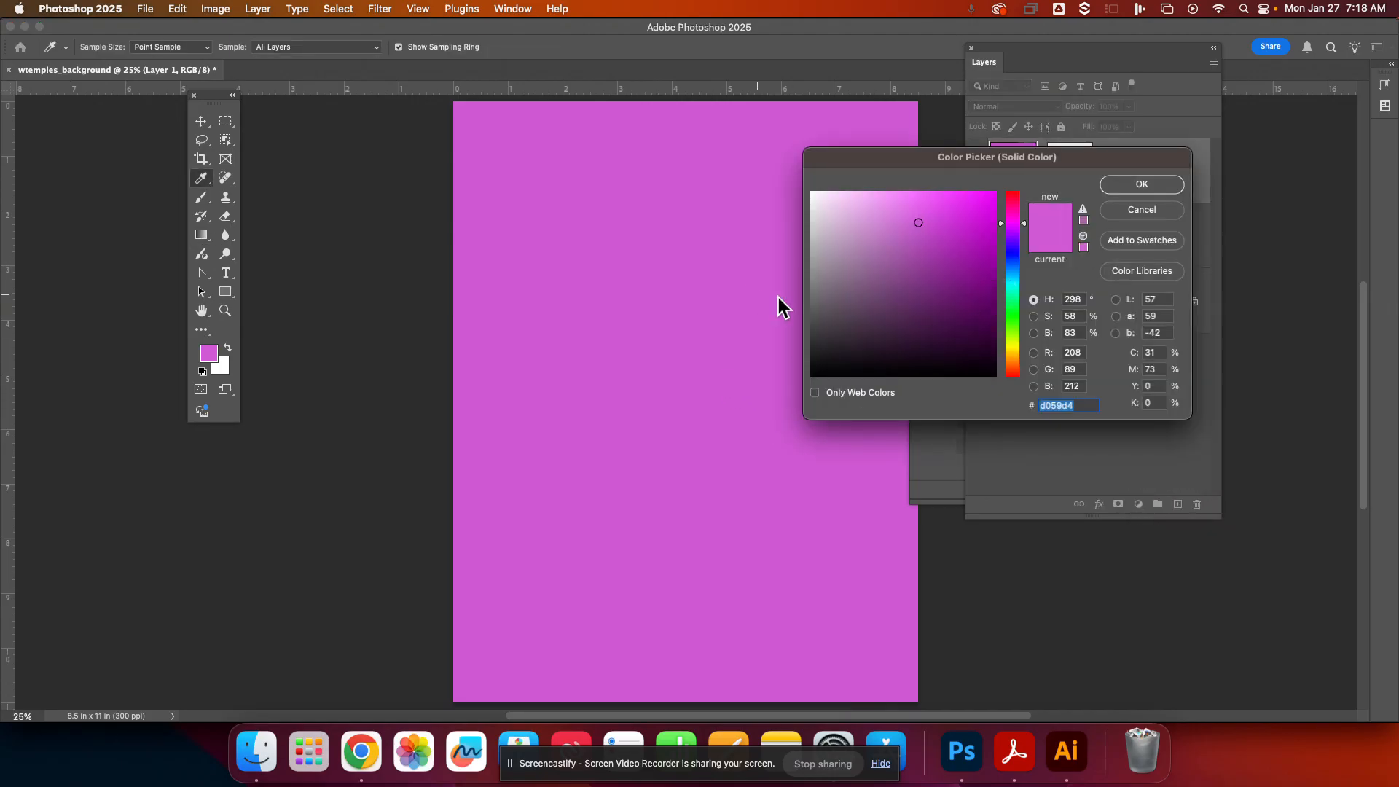
{"action": "left_click", "coordinate": [1014, 281]}
{"action": "left_click", "coordinate": [958, 251]}
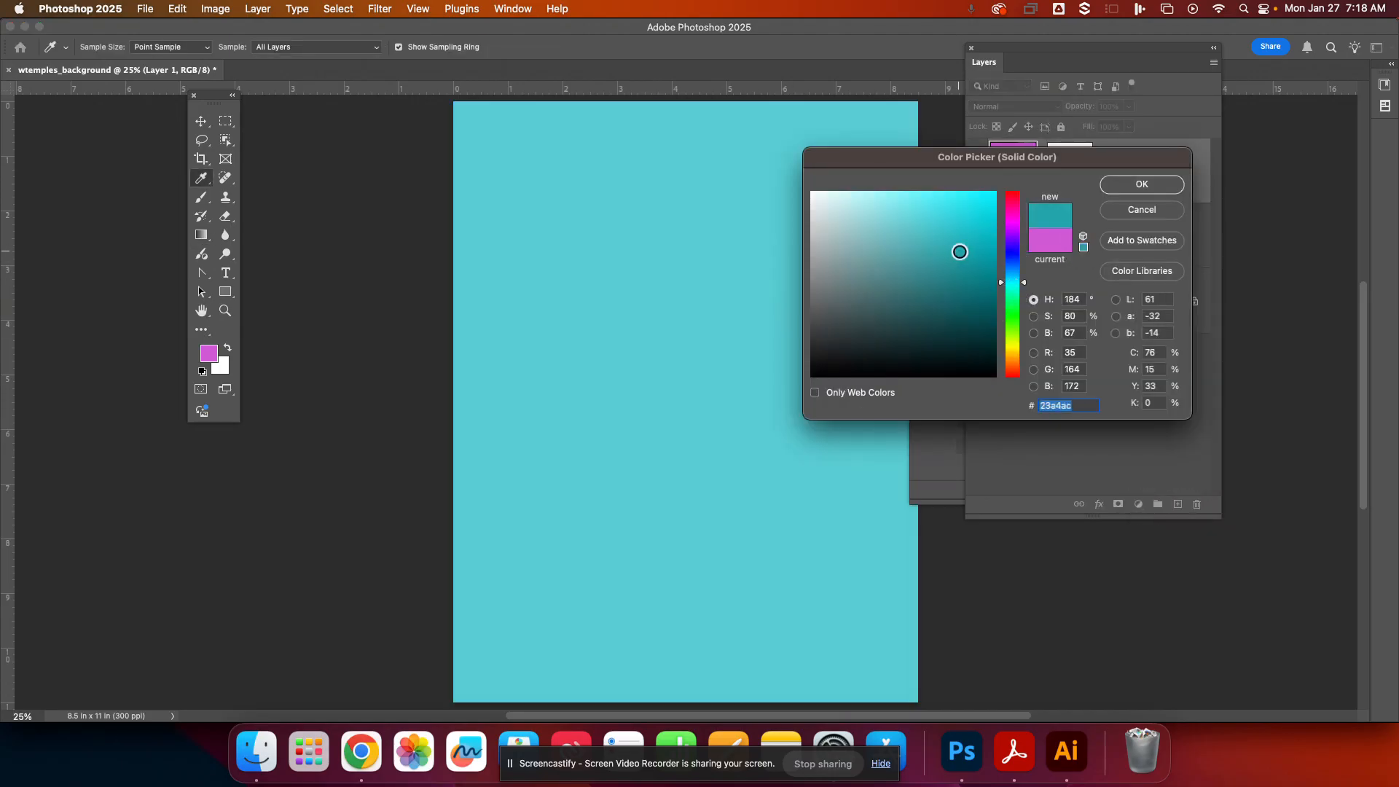
{"action": "left_click", "coordinate": [1164, 185]}
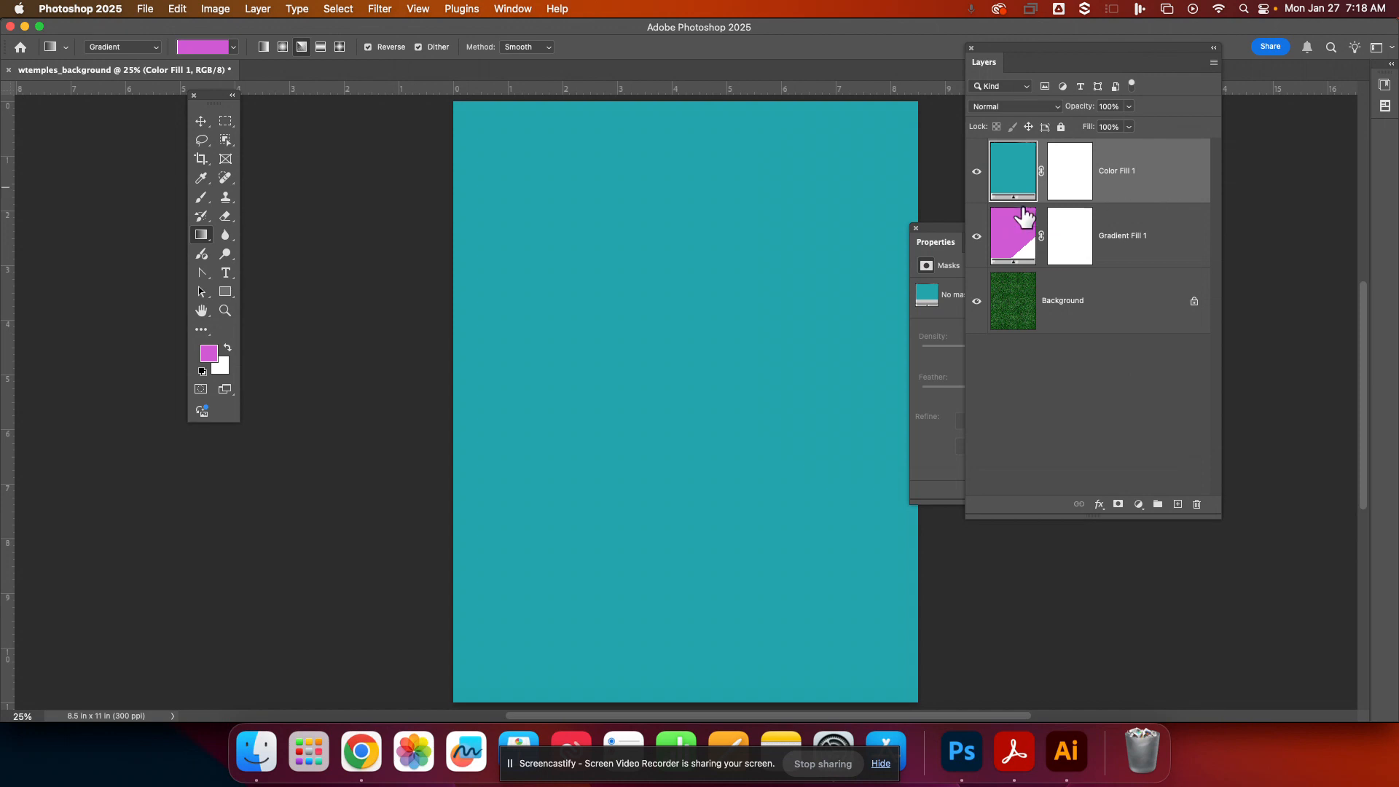
Apply the pinkish-purple-to-transparent Basics preset to the gradient fill layer and redraw its radial gradient.
{"action": "left_click", "coordinate": [1020, 237]}
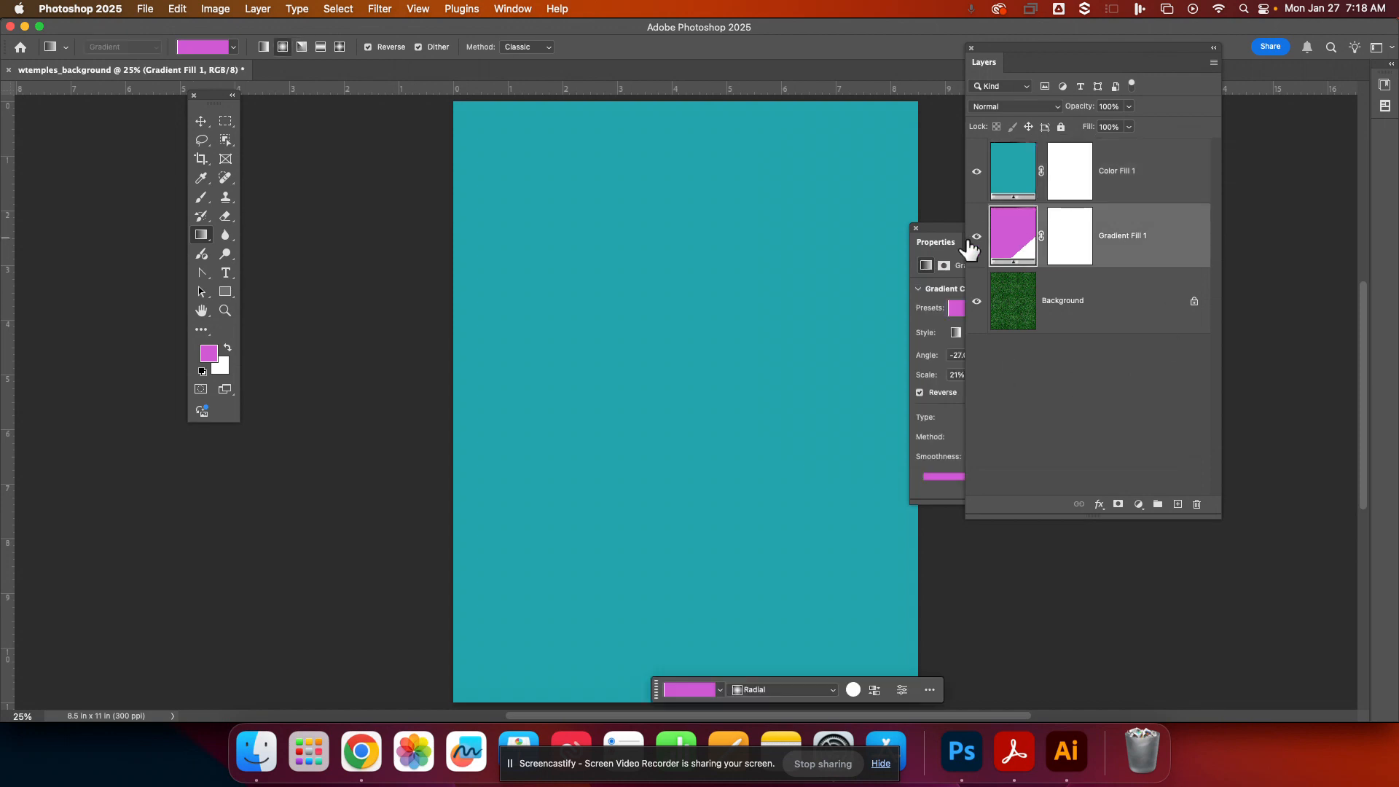
{"action": "left_click_drag", "start_coordinate": [939, 229], "coordinate": [843, 145]}
{"action": "left_click", "coordinate": [888, 221]}
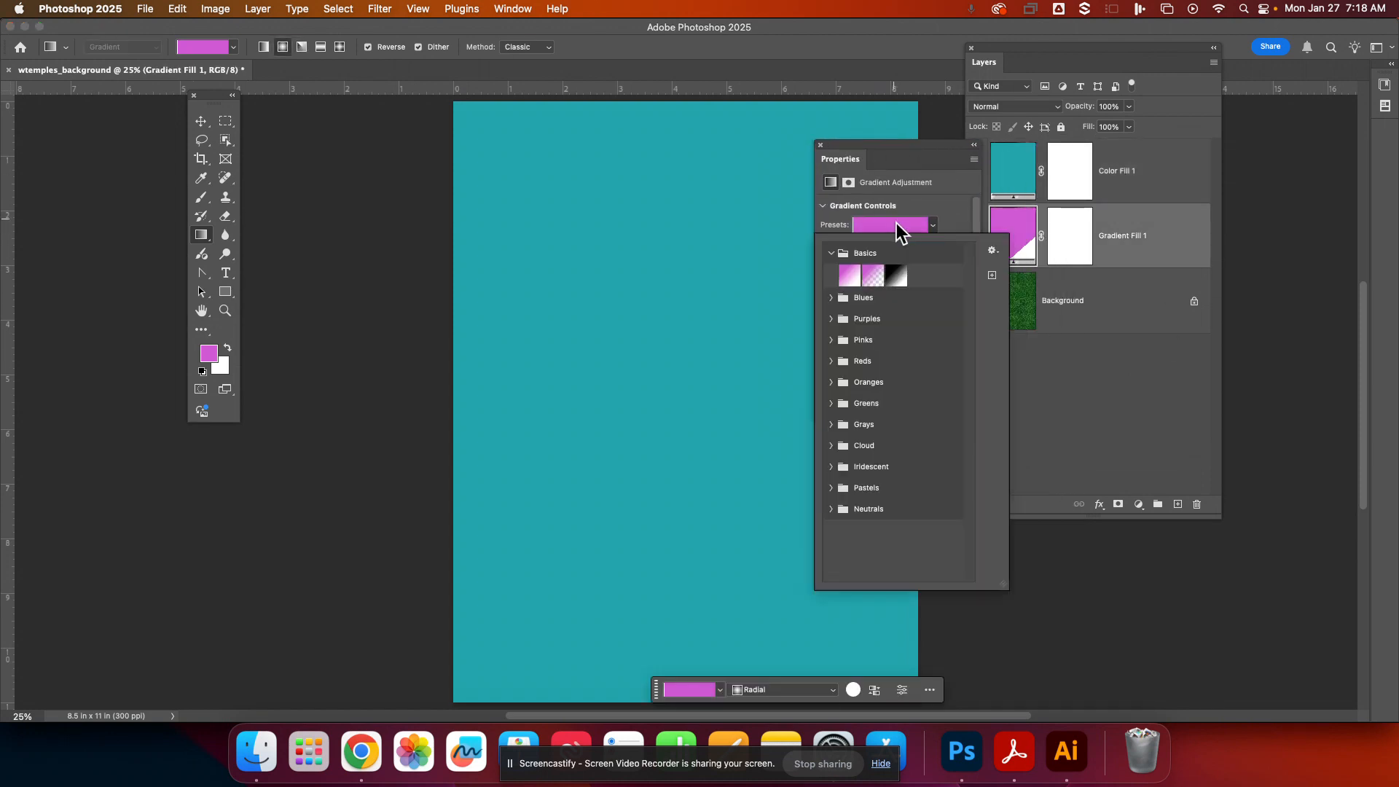
{"action": "left_click", "coordinate": [872, 275]}
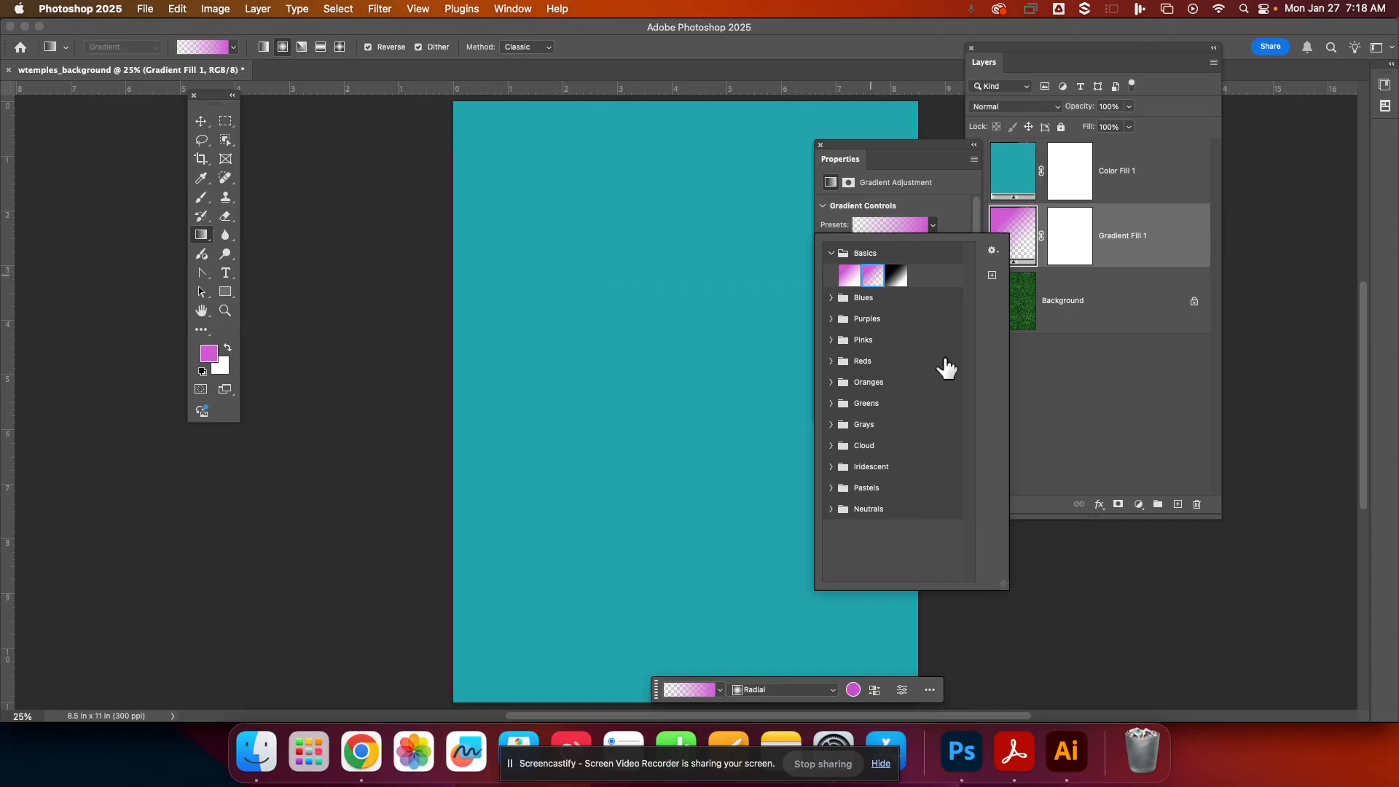
{"action": "left_click", "coordinate": [734, 356]}
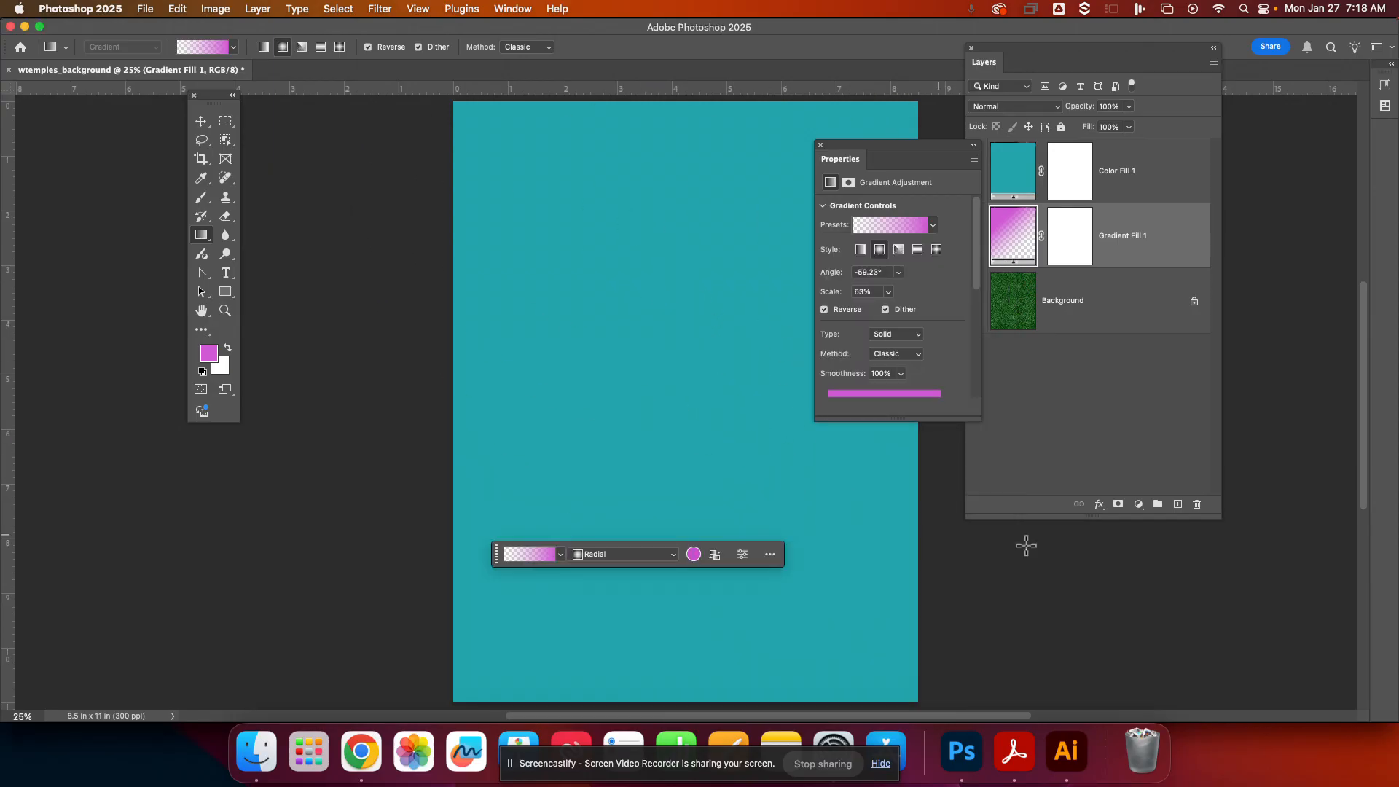
{"action": "left_click", "coordinate": [1176, 430]}
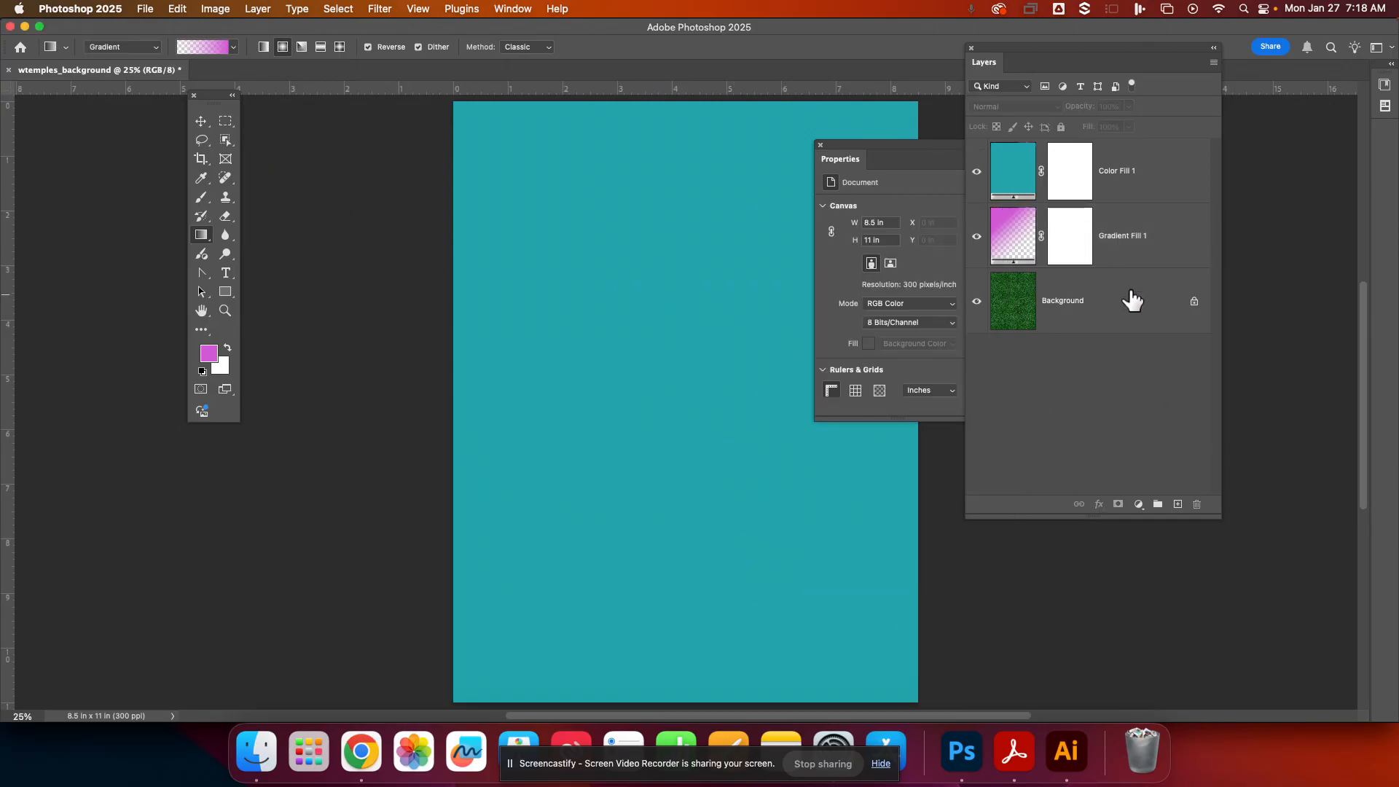
Delete the gradient fill layer and the grass-patterned Background layer, leaving only the teal color fill.
{"action": "left_click_drag", "start_coordinate": [1141, 233], "coordinate": [1196, 504]}
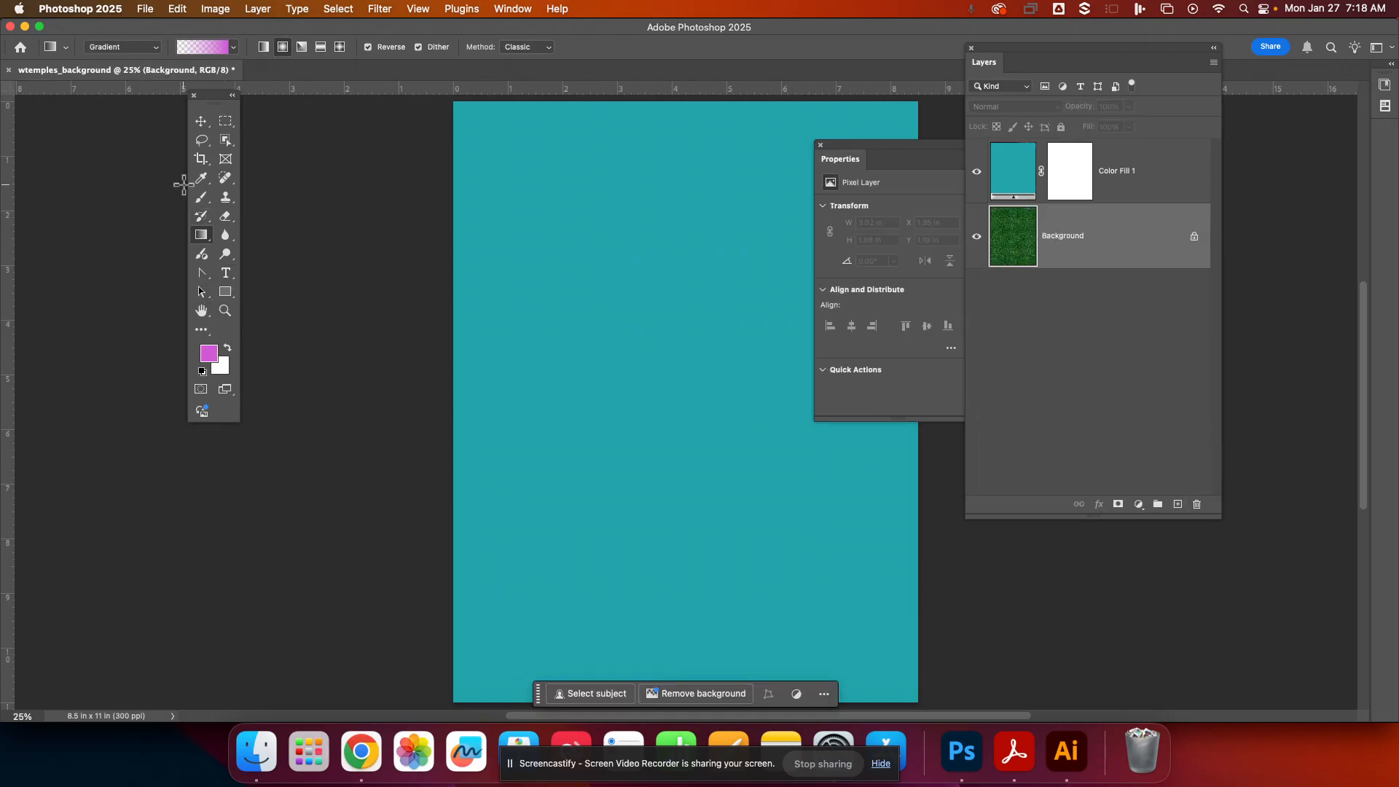
{"action": "right_click", "coordinate": [200, 234]}
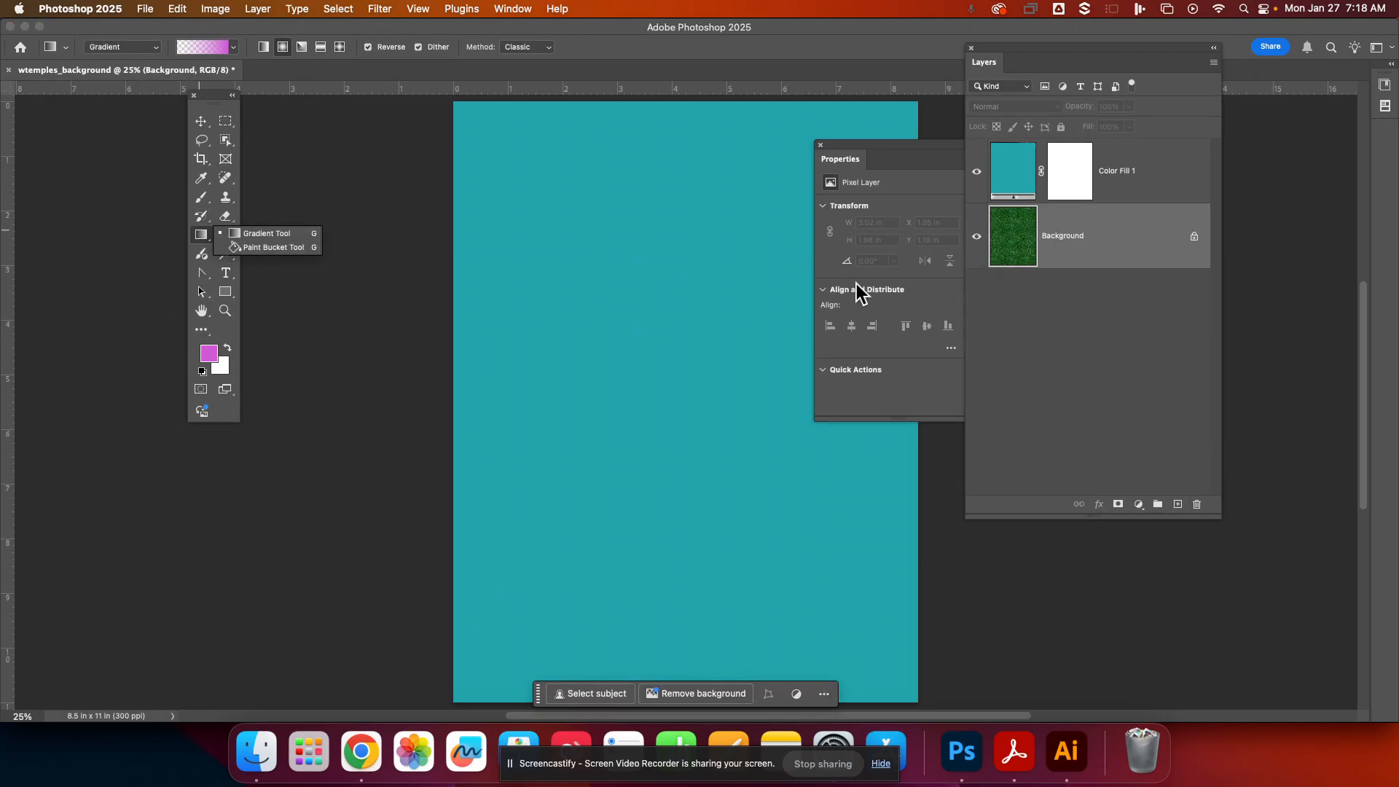
{"action": "left_click", "coordinate": [1194, 236]}
{"action": "left_click_drag", "start_coordinate": [1191, 245], "coordinate": [1196, 504]}
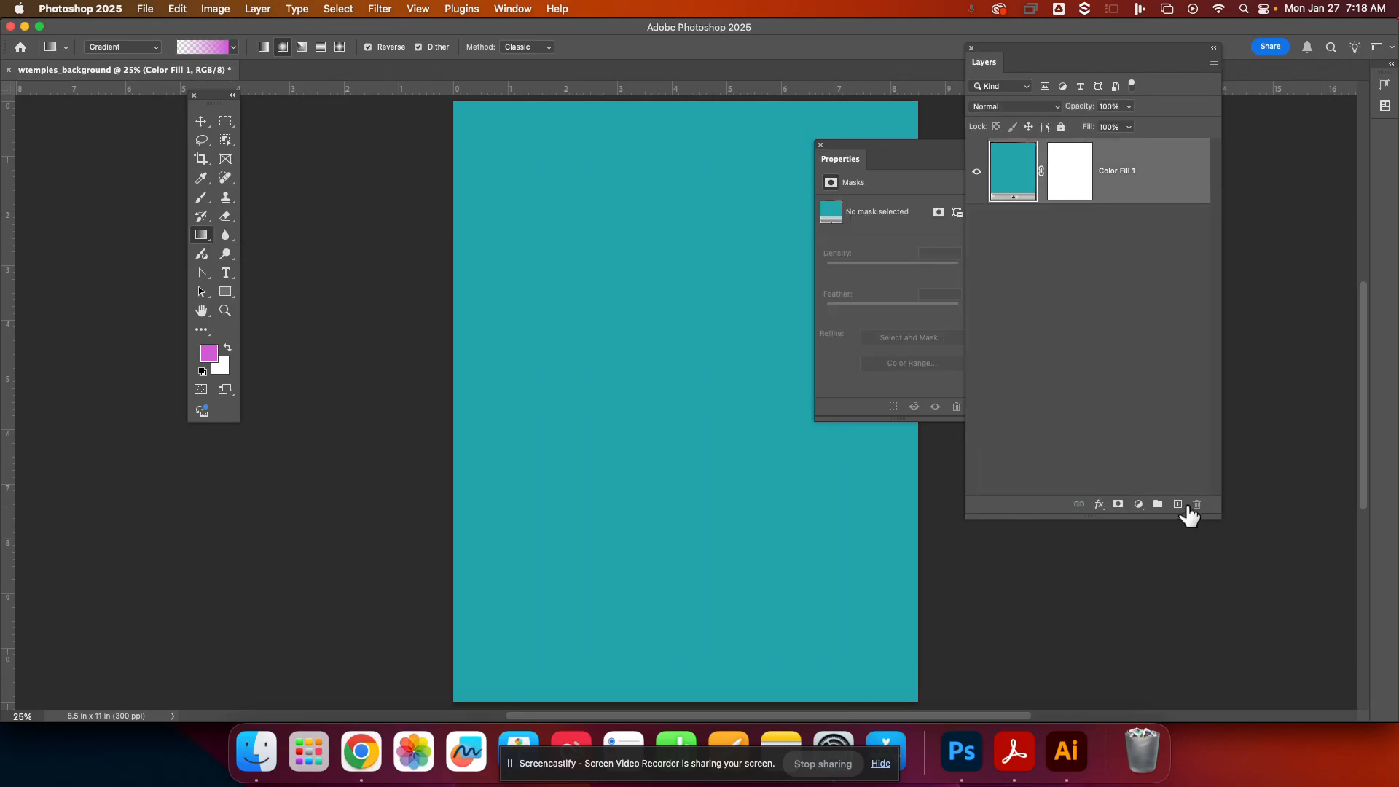
{"action": "left_click", "coordinate": [1177, 505]}
{"action": "left_click_drag", "start_coordinate": [1057, 213], "coordinate": [1174, 504]}
{"action": "left_click", "coordinate": [1138, 504]}
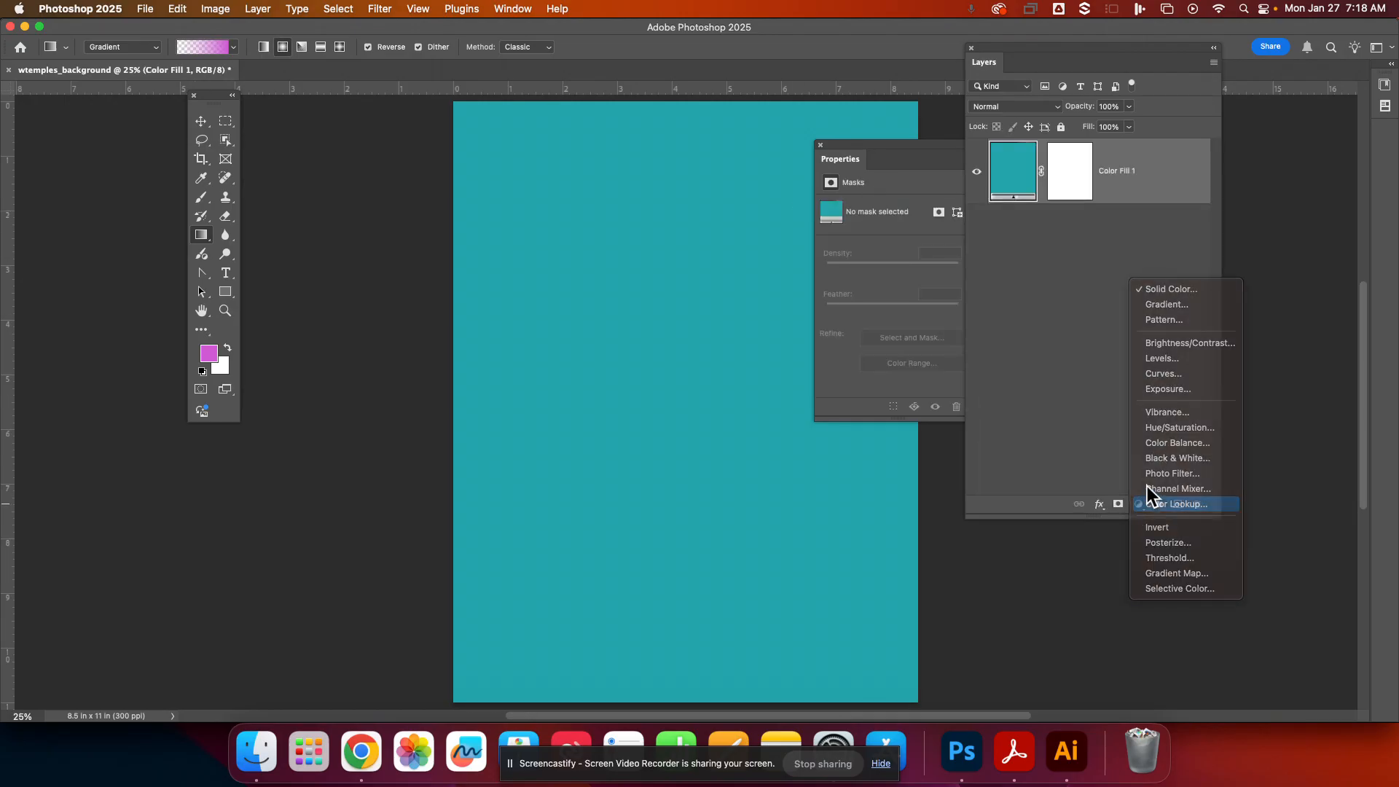
{"action": "left_click", "coordinate": [1150, 500]}
{"action": "left_click_drag", "start_coordinate": [1183, 188], "coordinate": [1197, 504]}
Add a linear gradient fill layer above the teal fill, fading pinkish purple to transparent at 90° and 100% scale.
{"action": "left_click", "coordinate": [1137, 504]}
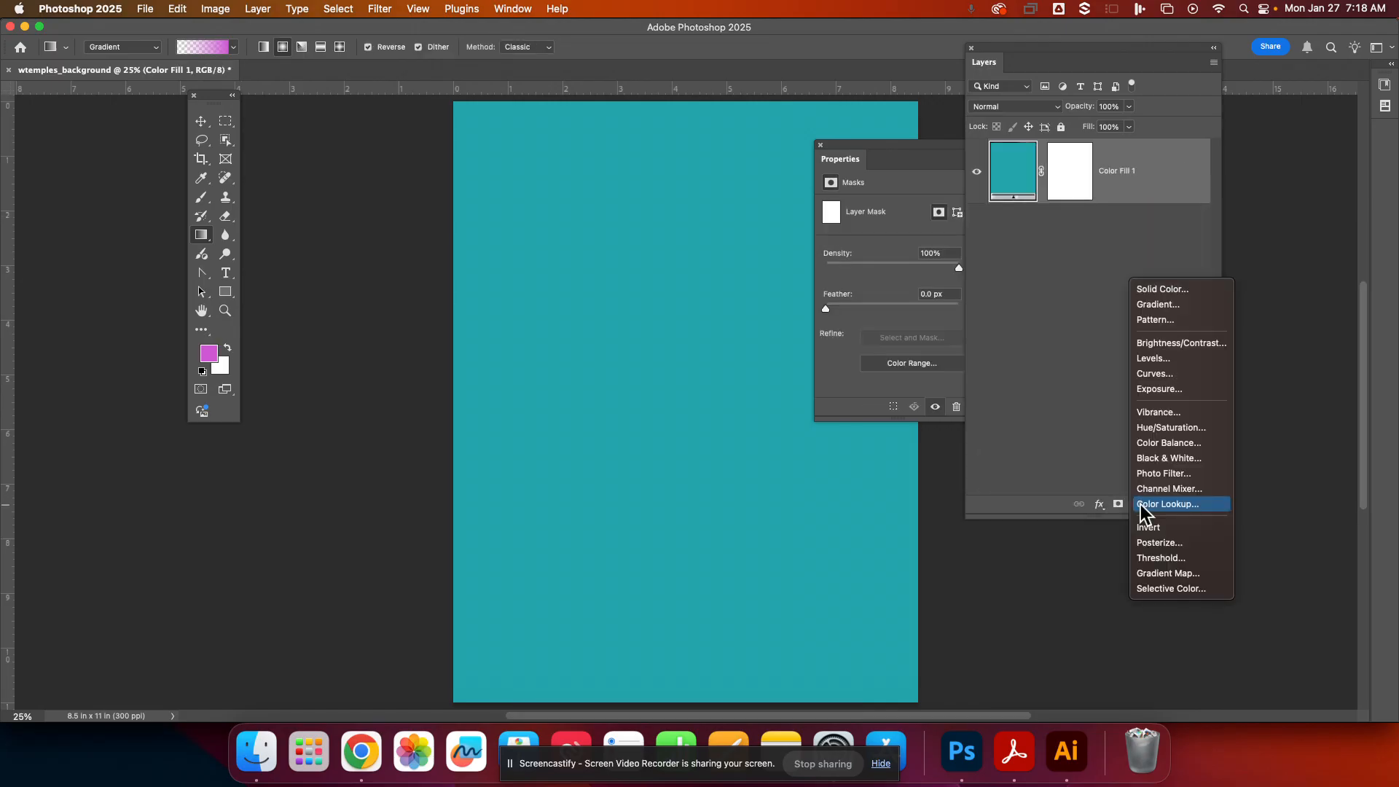
{"action": "left_click", "coordinate": [1155, 305]}
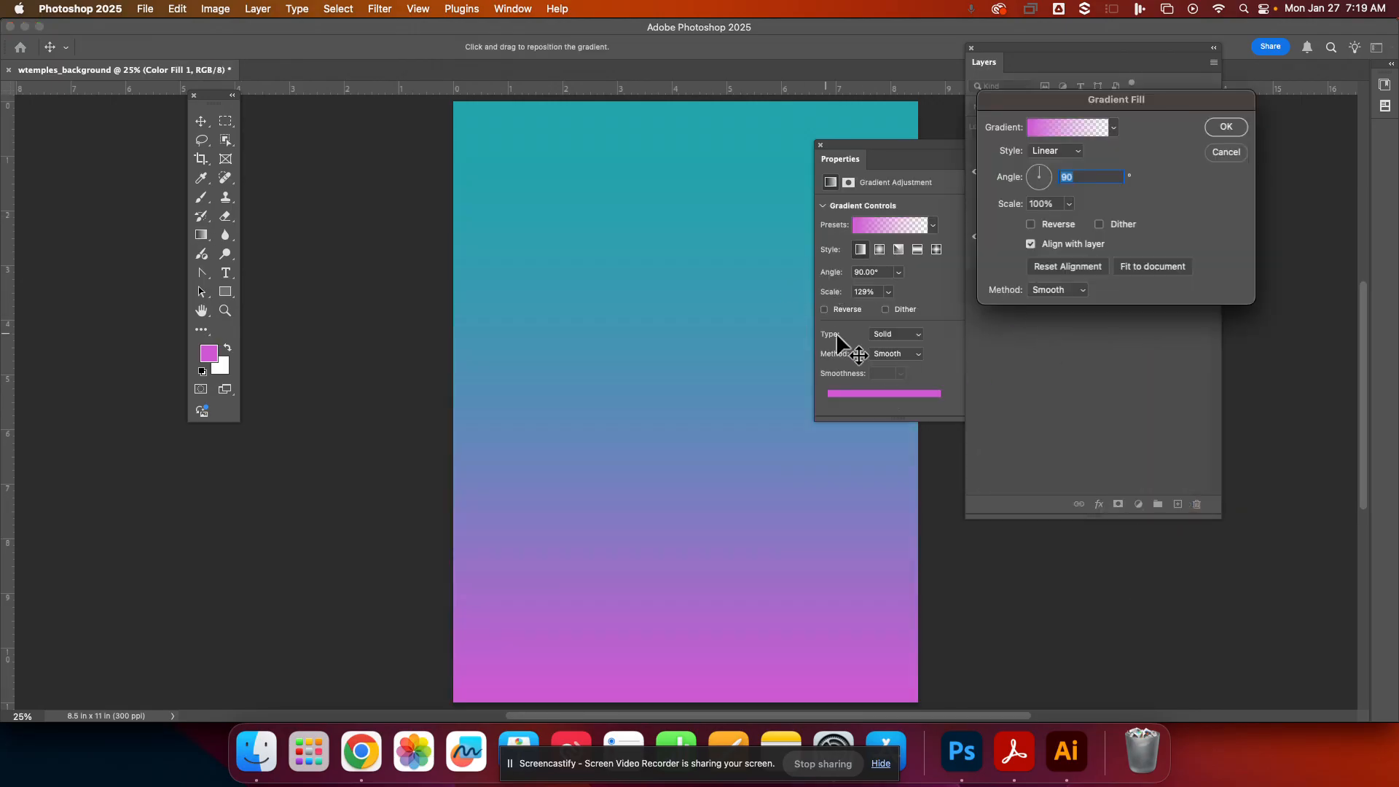
{"action": "left_click", "coordinate": [1225, 127]}
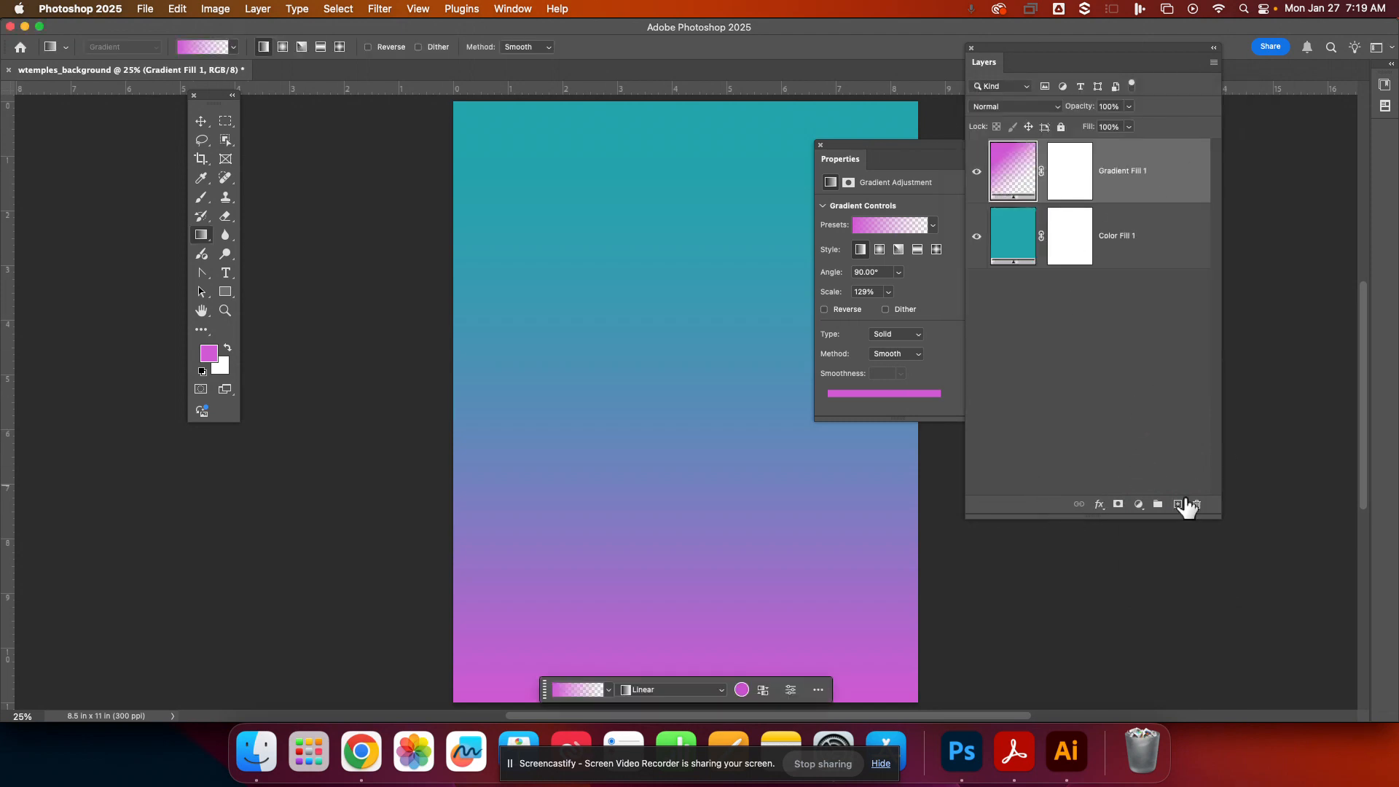
Add a pattern fill layer with the green leaf pattern above the gradient fill, scaled to 253% at a 0° angle.
{"action": "left_click", "coordinate": [1138, 504]}
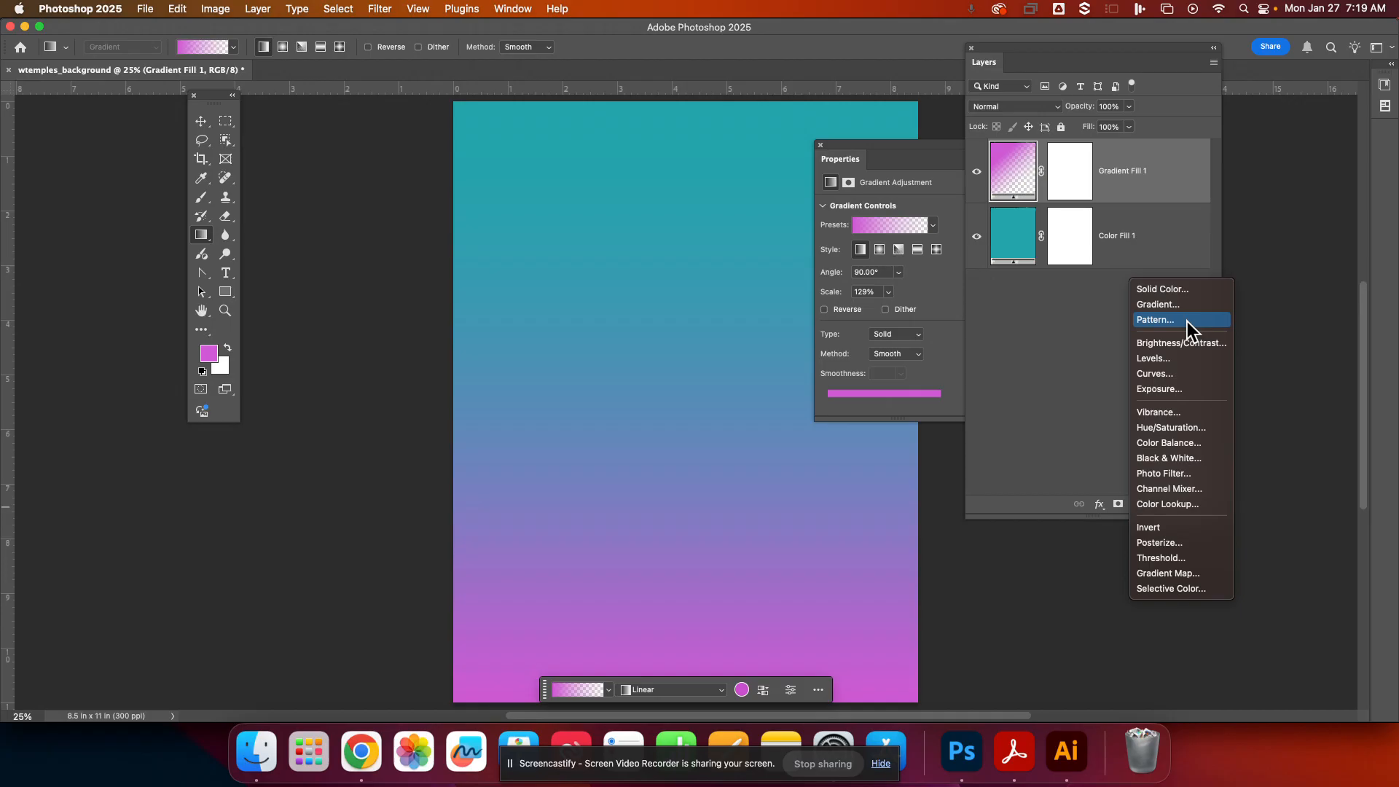
{"action": "left_click", "coordinate": [1157, 321]}
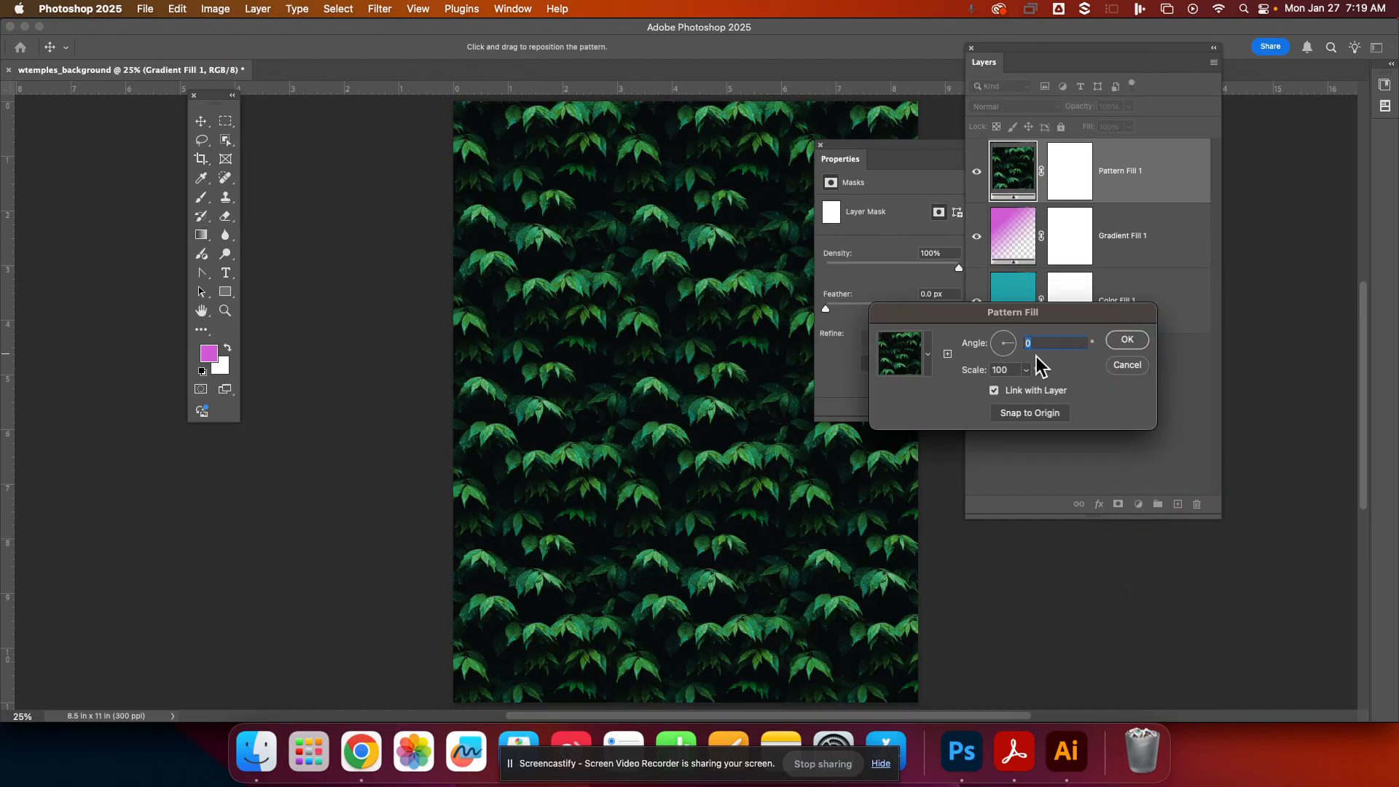
{"action": "left_click", "coordinate": [1026, 371]}
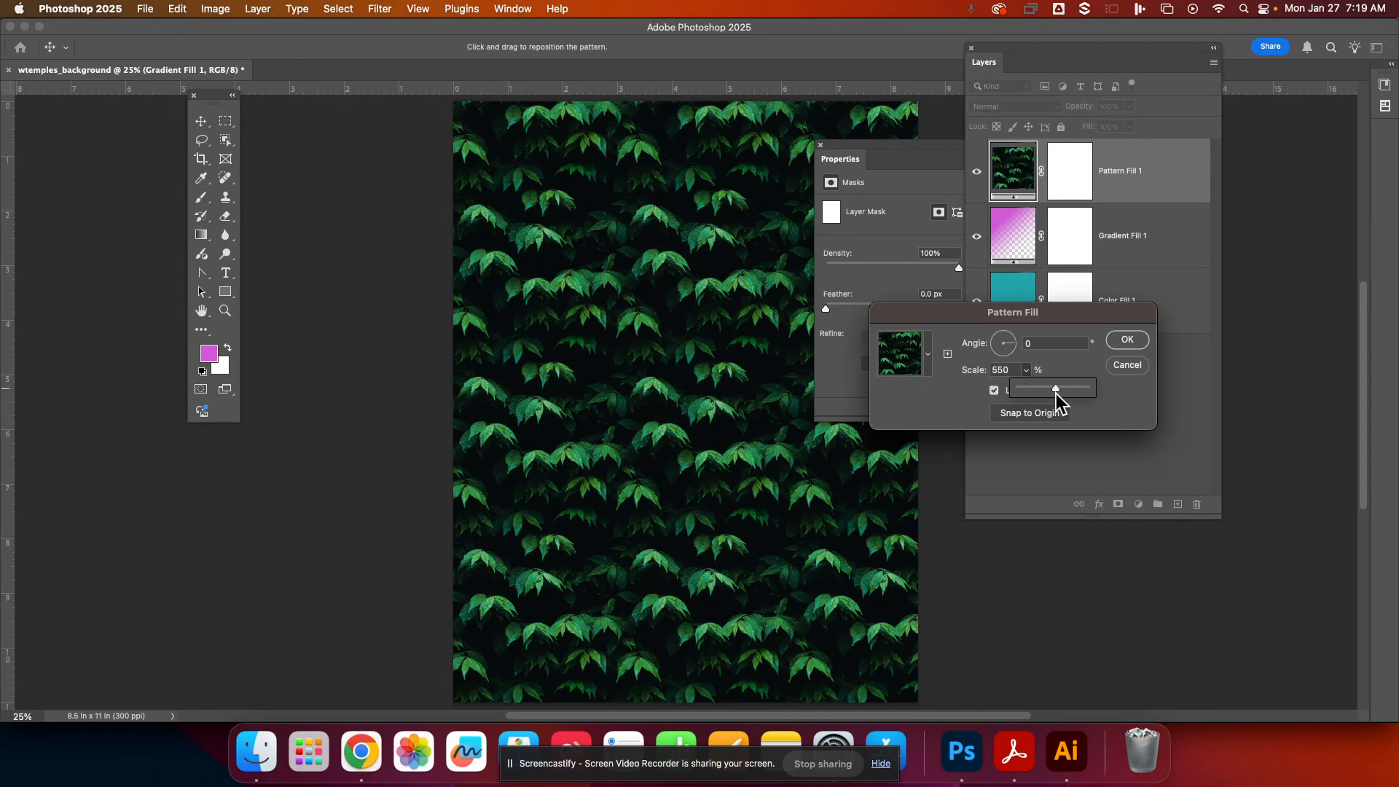
{"action": "left_click_drag", "start_coordinate": [1056, 394], "coordinate": [1046, 391]}
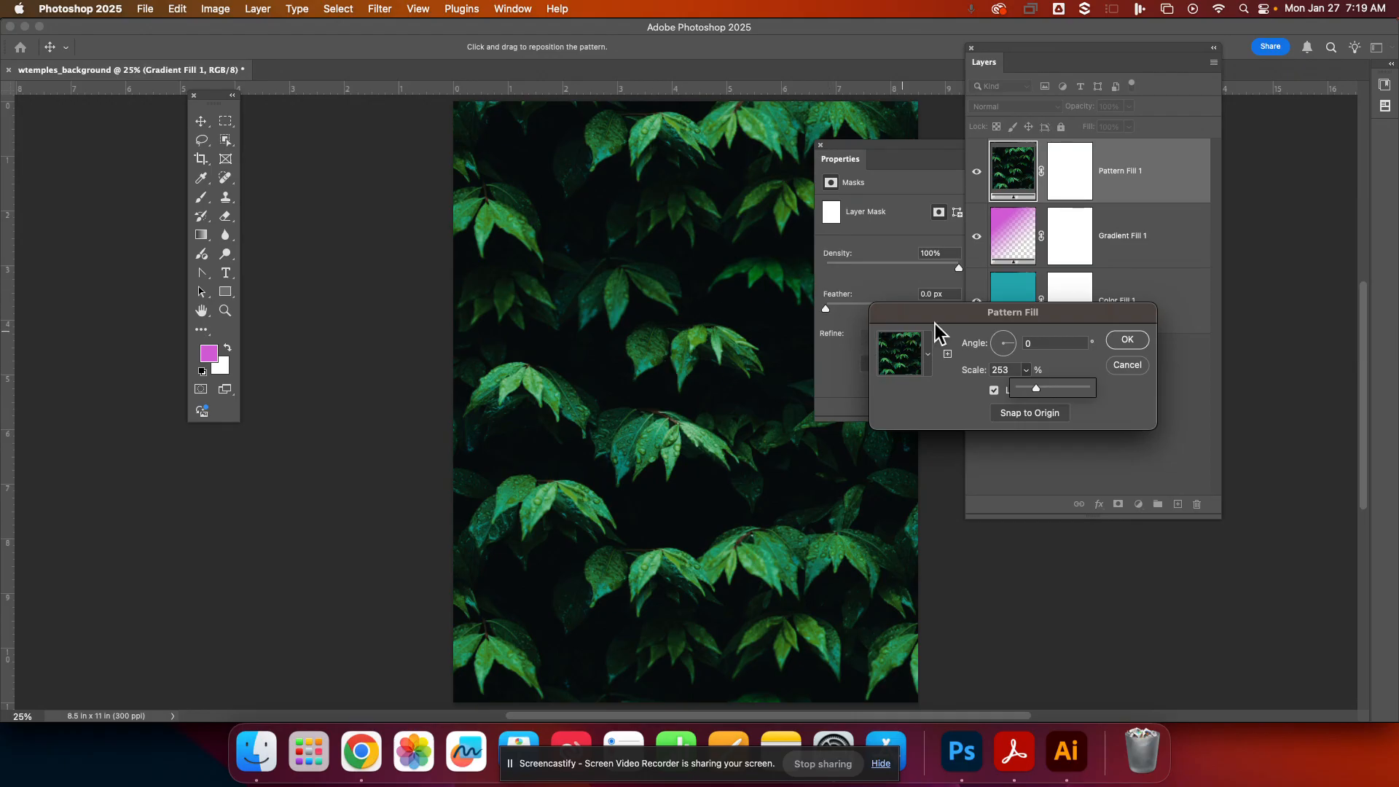
{"action": "left_click", "coordinate": [1127, 339]}
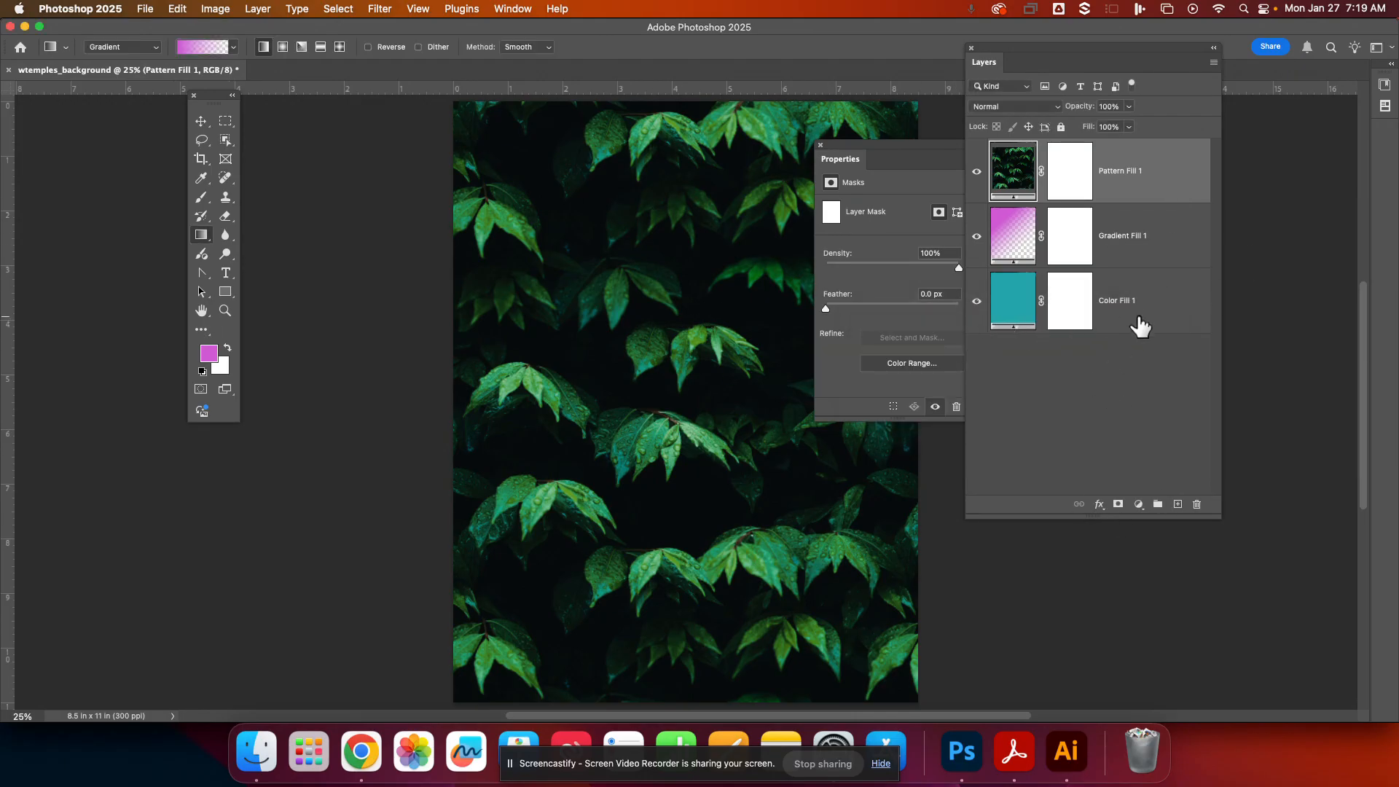
Hide the pattern and gradient fill layers one after the other to view the fills beneath, and show both again.
{"action": "left_click", "coordinate": [976, 171]}
{"action": "left_click", "coordinate": [976, 236]}
{"action": "left_click", "coordinate": [977, 236]}
{"action": "left_click", "coordinate": [976, 171]}
Save the document under its existing name in Photoshop format to the Graphics Projects (1) folder in Google Drive's My Drive.
{"action": "left_click", "coordinate": [149, 10]}
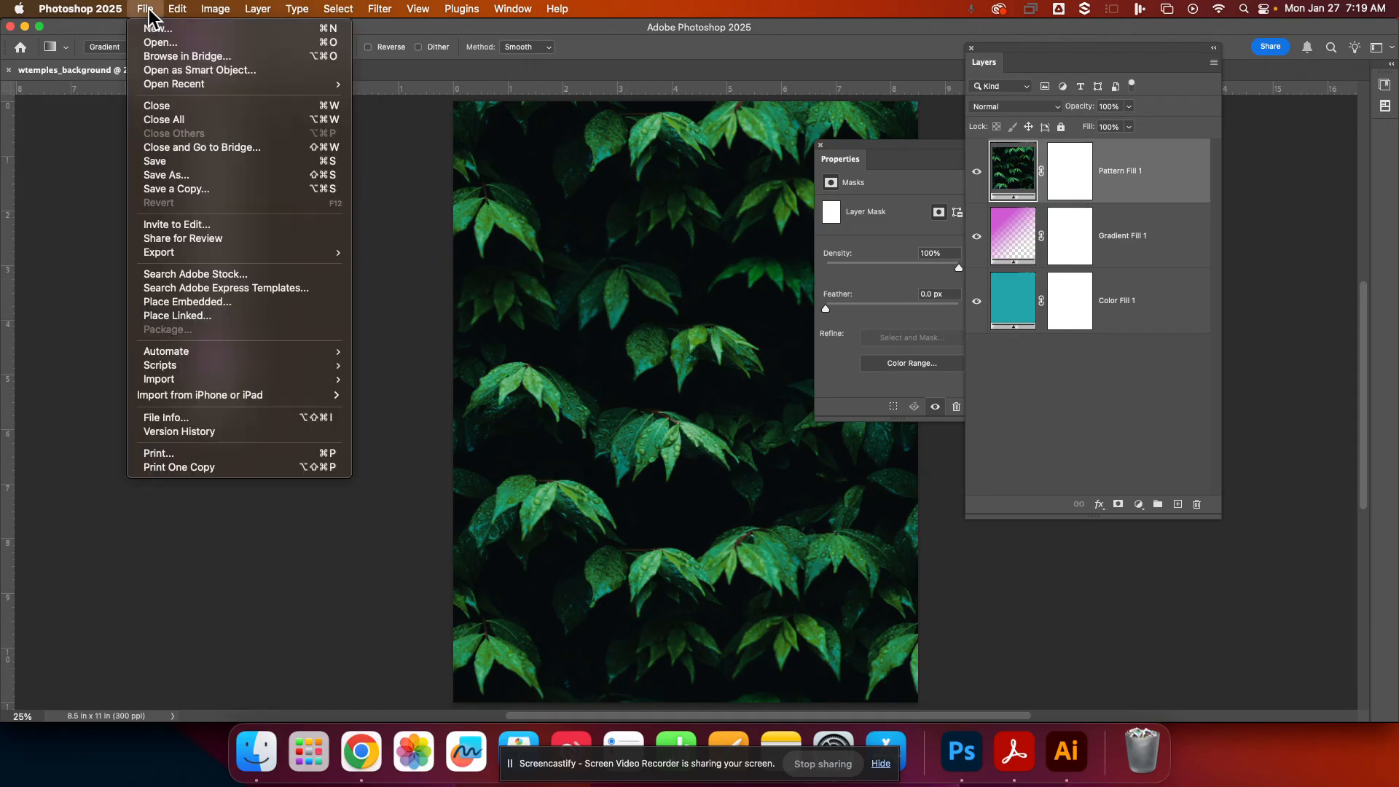
{"action": "left_click", "coordinate": [206, 177]}
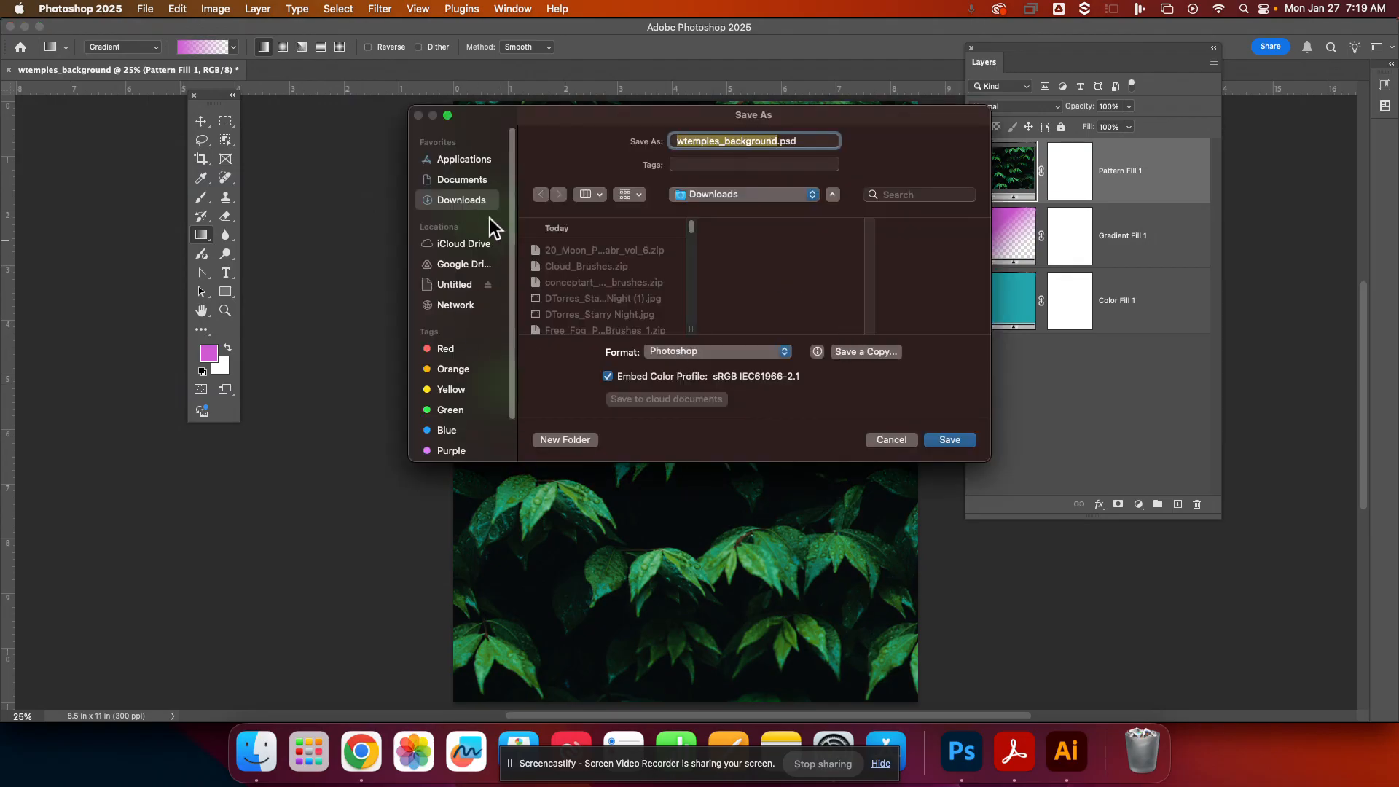
{"action": "left_click", "coordinate": [456, 266]}
{"action": "left_click", "coordinate": [575, 254]}
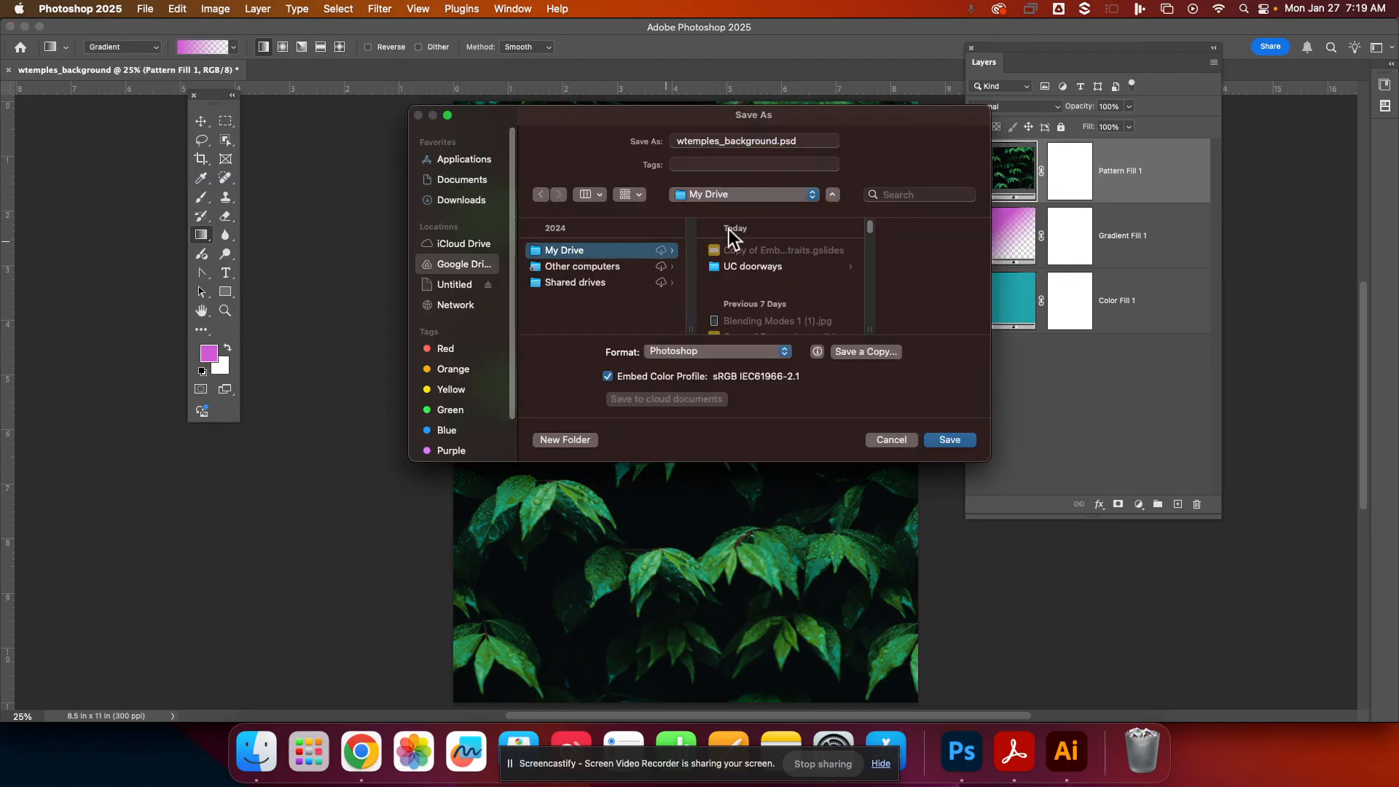
{"action": "scroll", "coordinate": [768, 300], "scroll_direction": "down", "scroll_amount": 5}
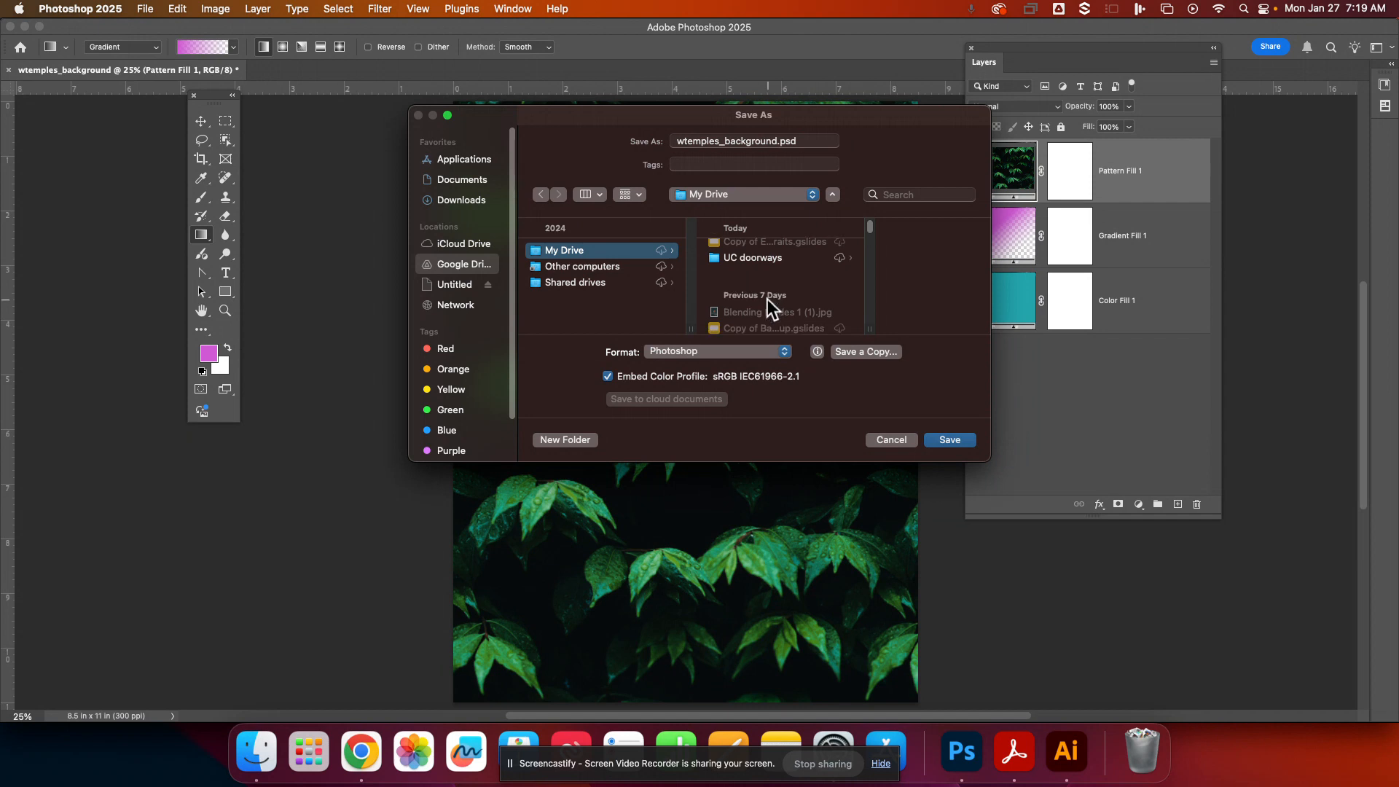
{"action": "left_click", "coordinate": [789, 271]}
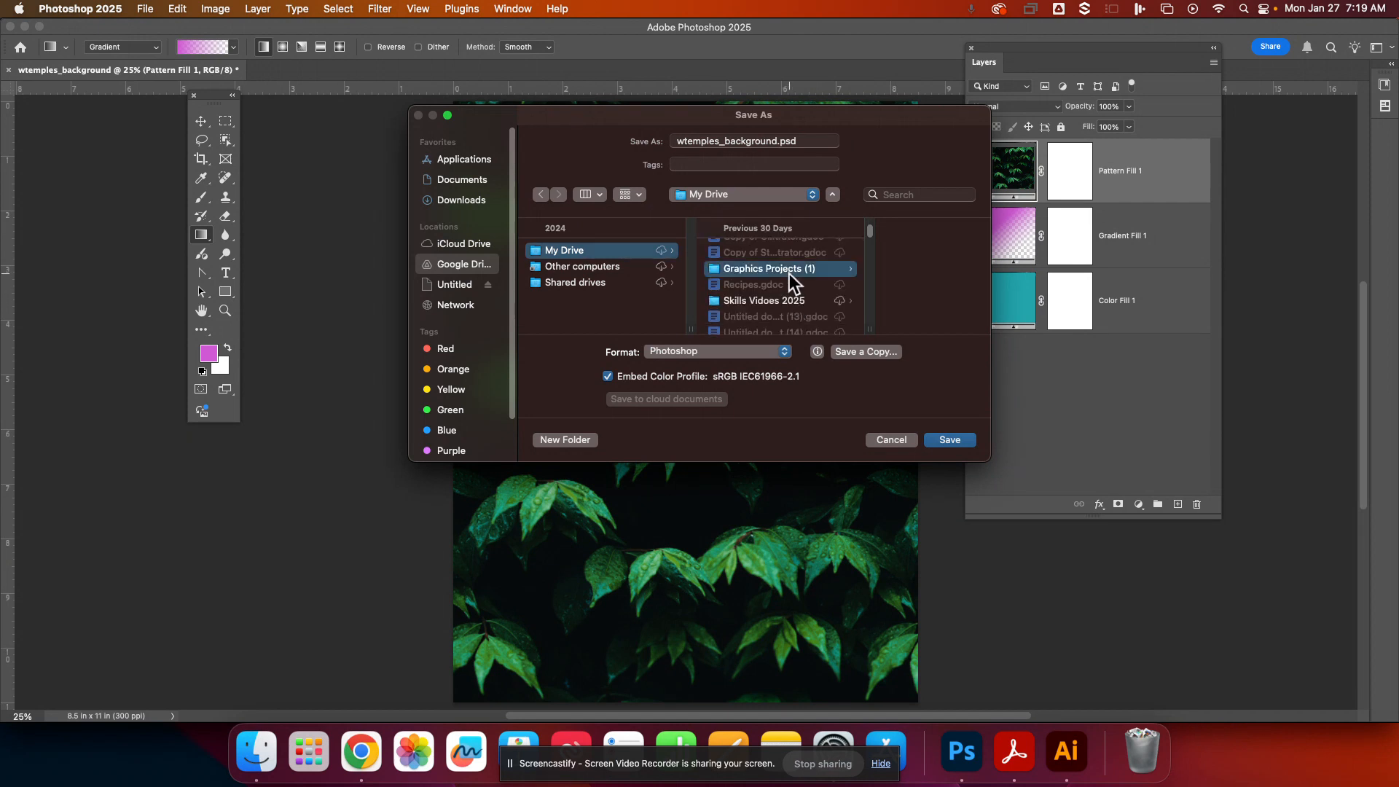
{"action": "left_click", "coordinate": [949, 440]}
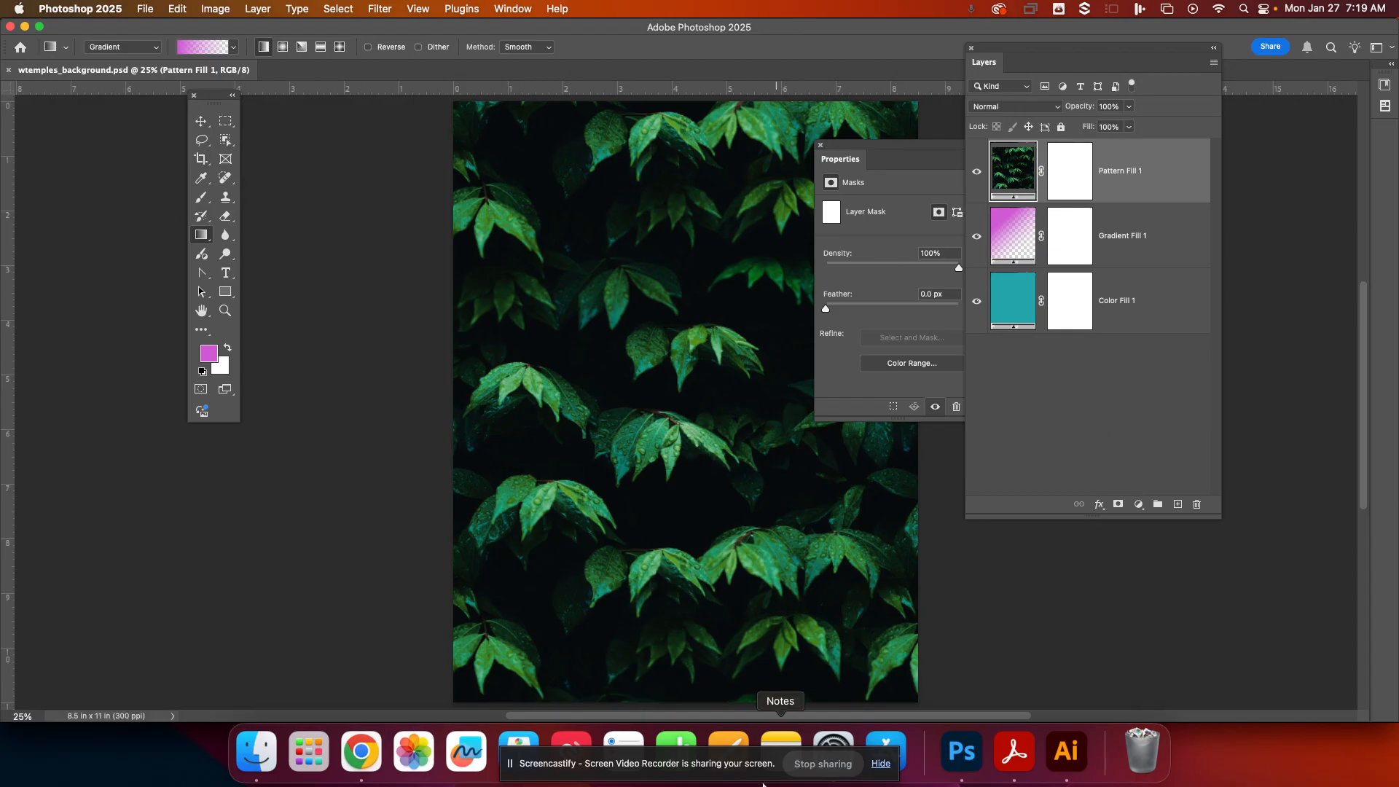